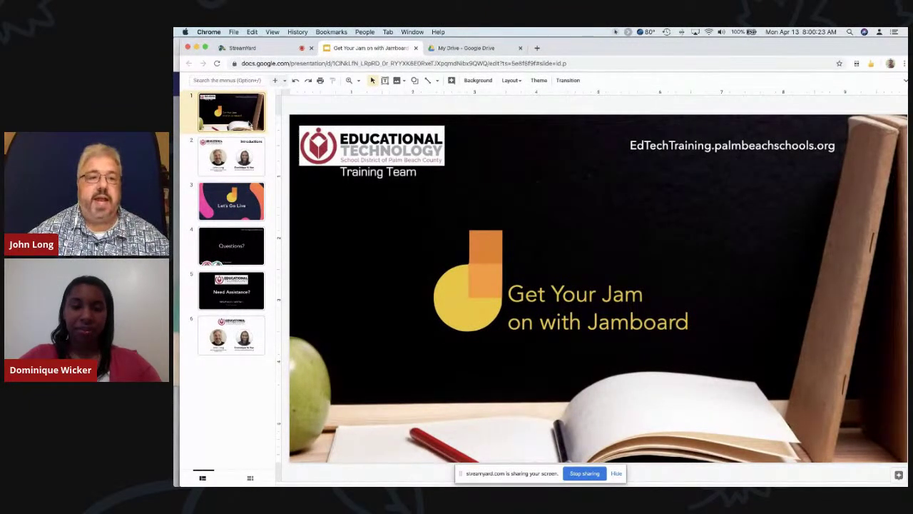
- Display the Introductions slide, followed by the Let's Go Live slide
{"action": "left_click", "coordinate": [258, 155]}
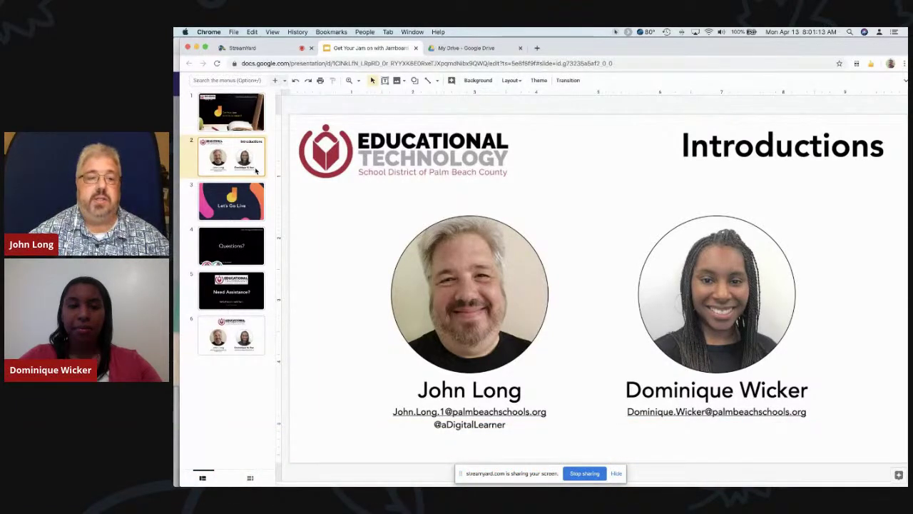
{"action": "left_click", "coordinate": [253, 188]}
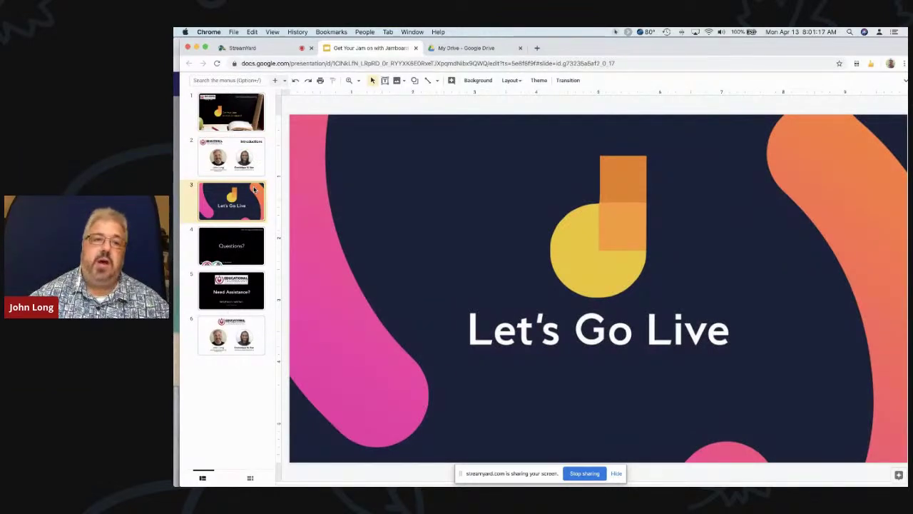
- Switch to My Drive in Google Drive and turn on the cursor highlight
{"action": "left_click", "coordinate": [460, 48]}
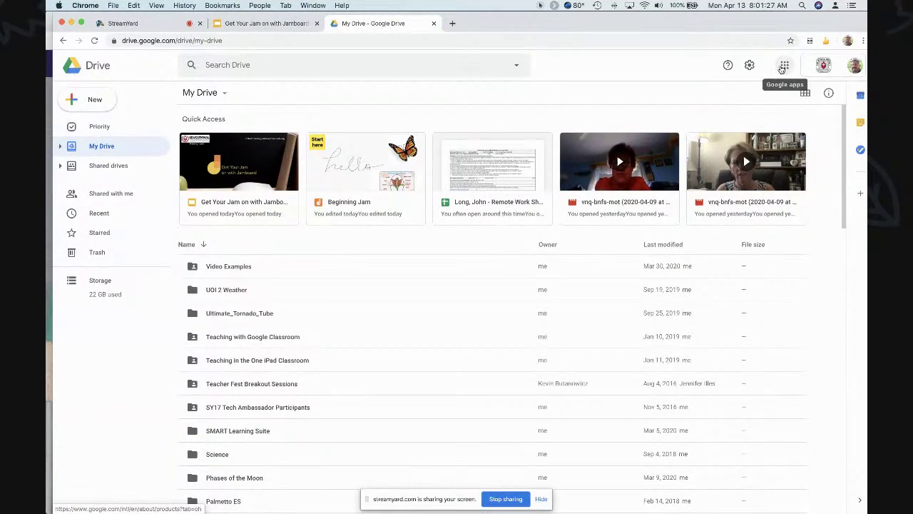
{"action": "left_click", "coordinate": [540, 5]}
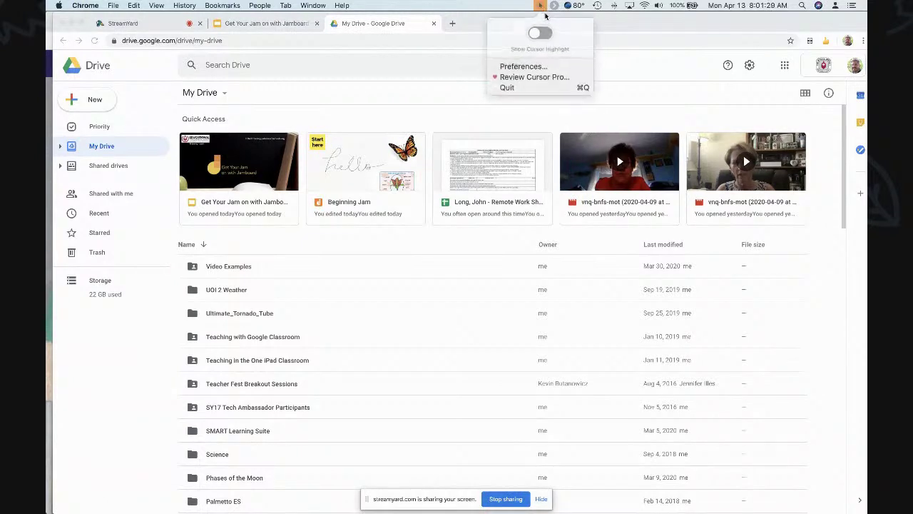
{"action": "left_click", "coordinate": [543, 31]}
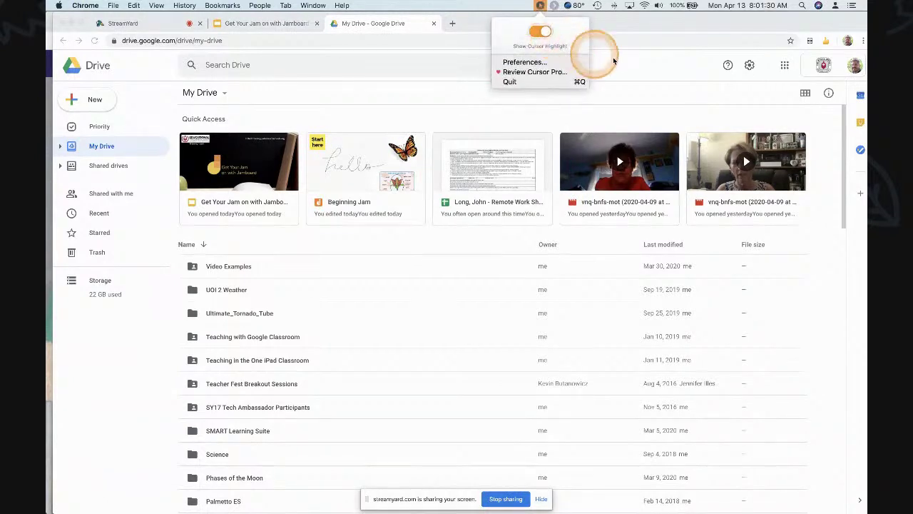
- Open Jamboard from the Google apps and create a new blank jam
{"action": "left_click", "coordinate": [785, 65]}
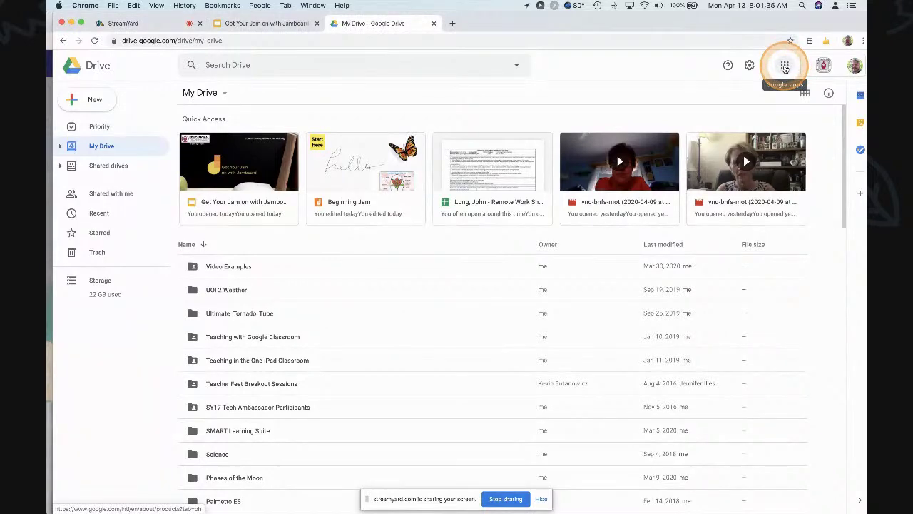
{"action": "left_click", "coordinate": [786, 66]}
{"action": "scroll", "coordinate": [768, 144], "scroll_direction": "down", "scroll_amount": 6}
{"action": "left_click", "coordinate": [740, 203]}
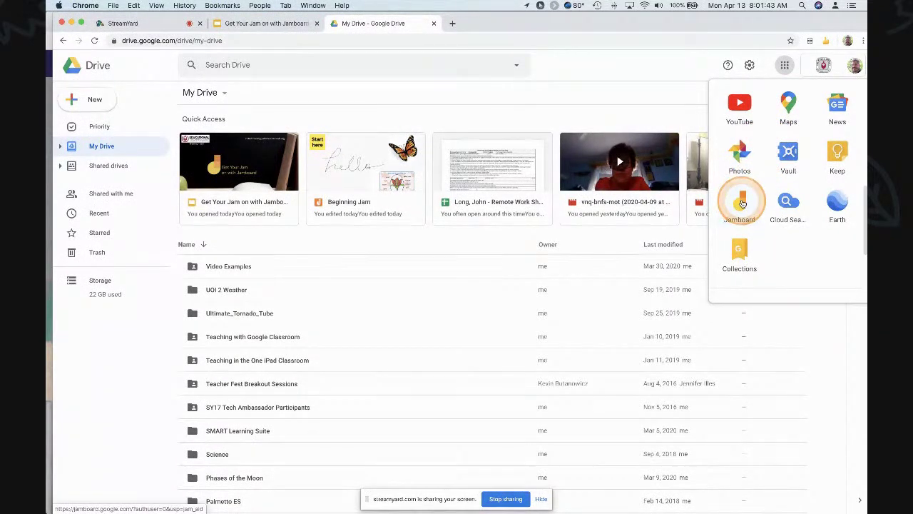
{"action": "left_click", "coordinate": [742, 203]}
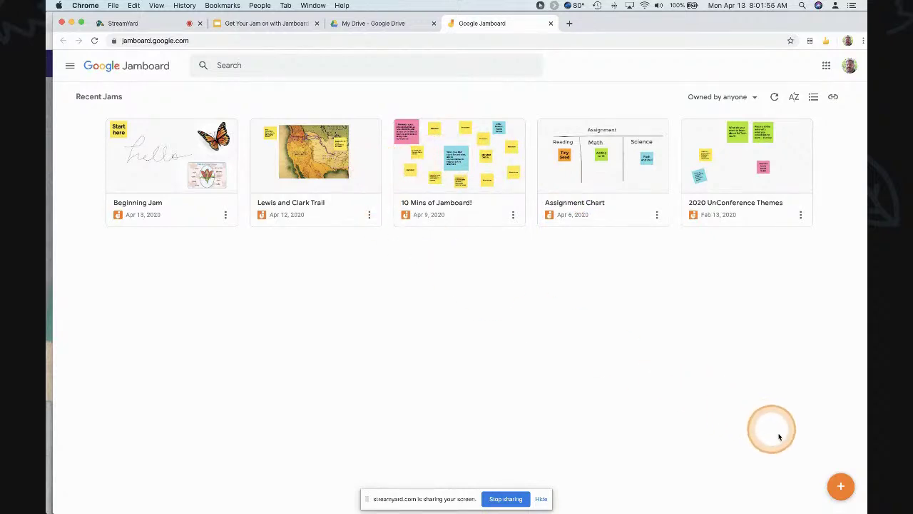
{"action": "left_click", "coordinate": [841, 488]}
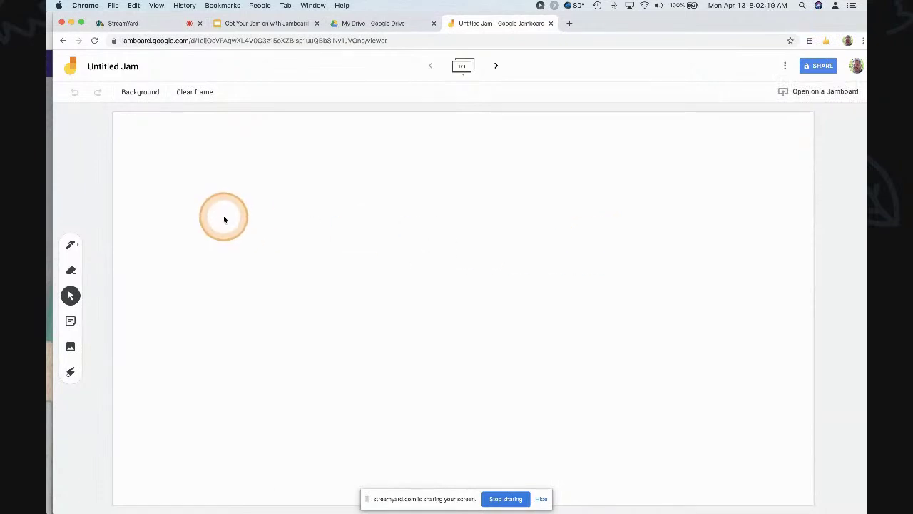
- Try the lined and graph-paper backgrounds on the frame, and restore the plain white background
{"action": "left_click", "coordinate": [150, 95]}
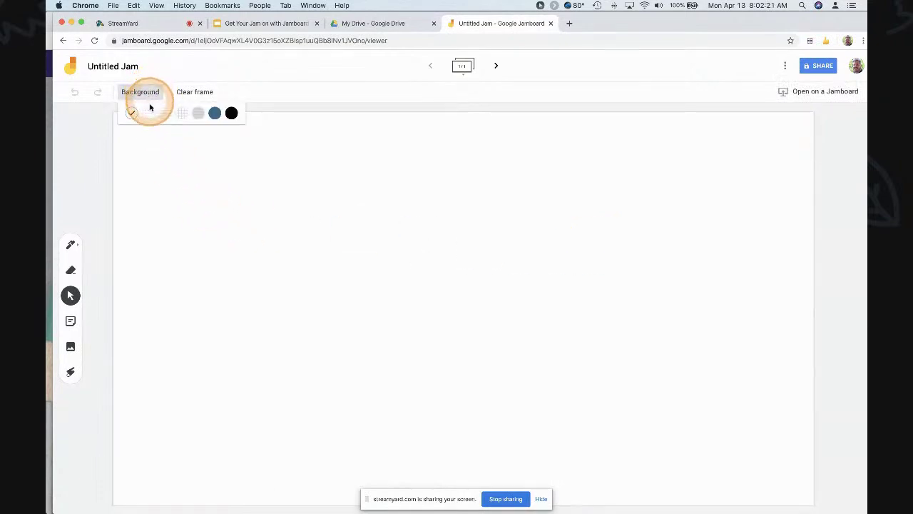
{"action": "left_click", "coordinate": [163, 114]}
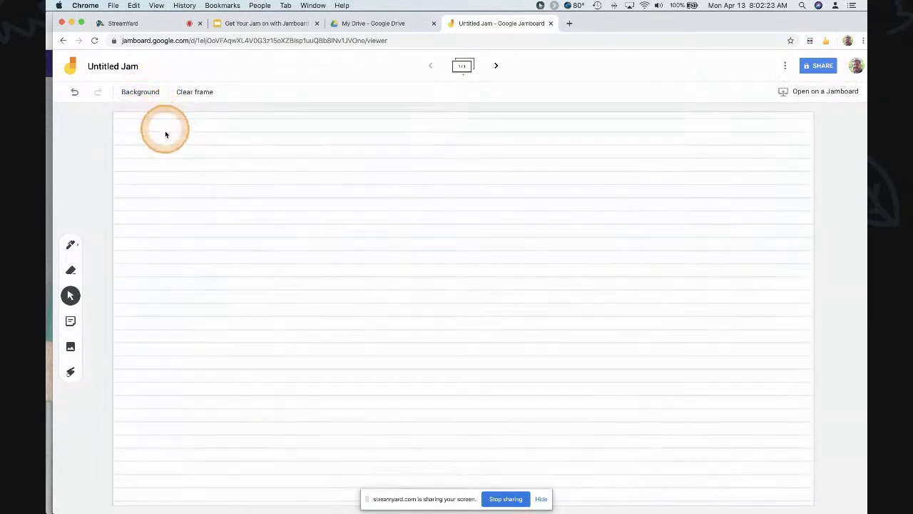
{"action": "left_click", "coordinate": [148, 96]}
{"action": "left_click", "coordinate": [197, 112]}
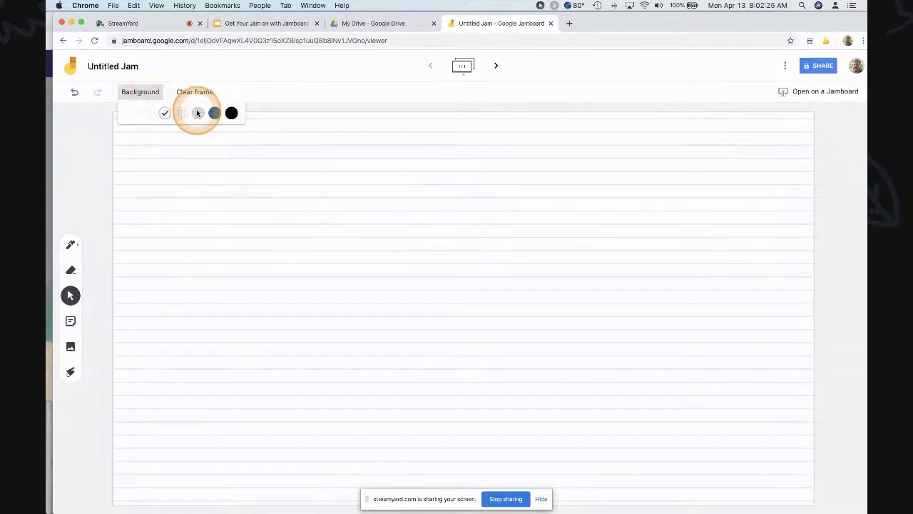
{"action": "left_click", "coordinate": [180, 125]}
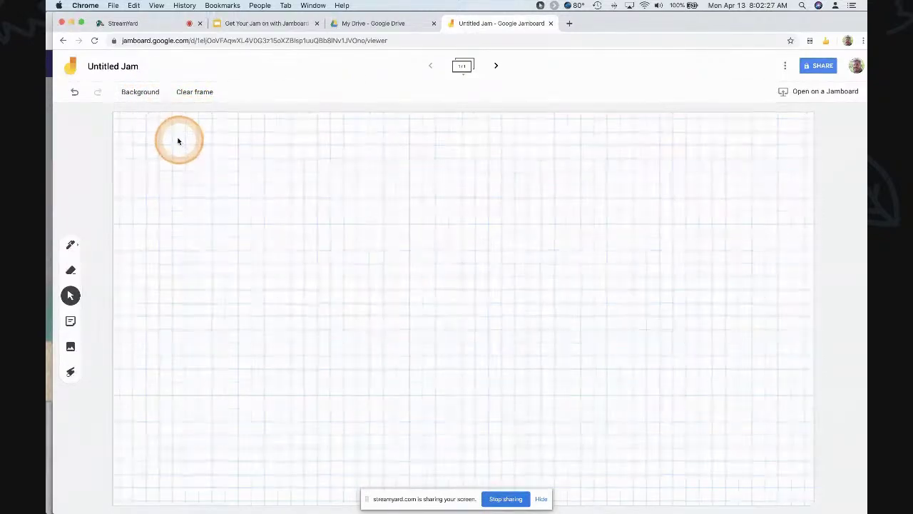
{"action": "left_click", "coordinate": [149, 96]}
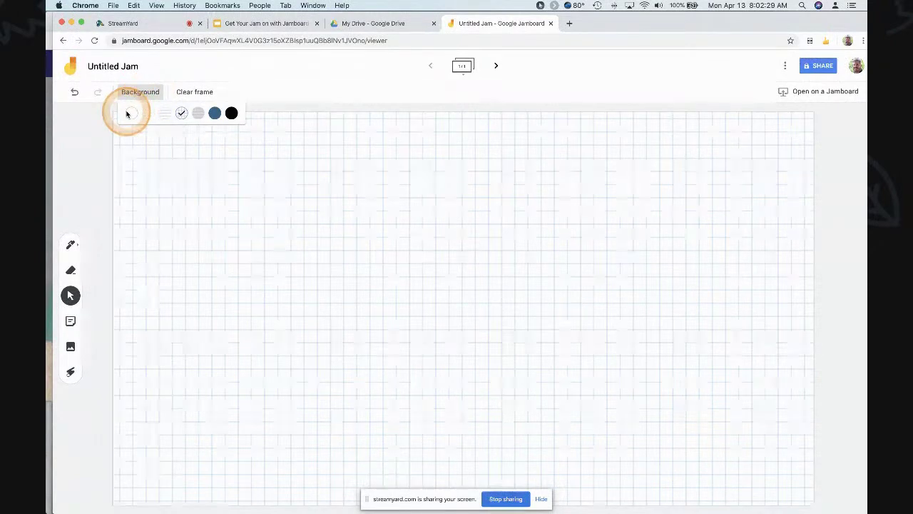
{"action": "left_click", "coordinate": [131, 114]}
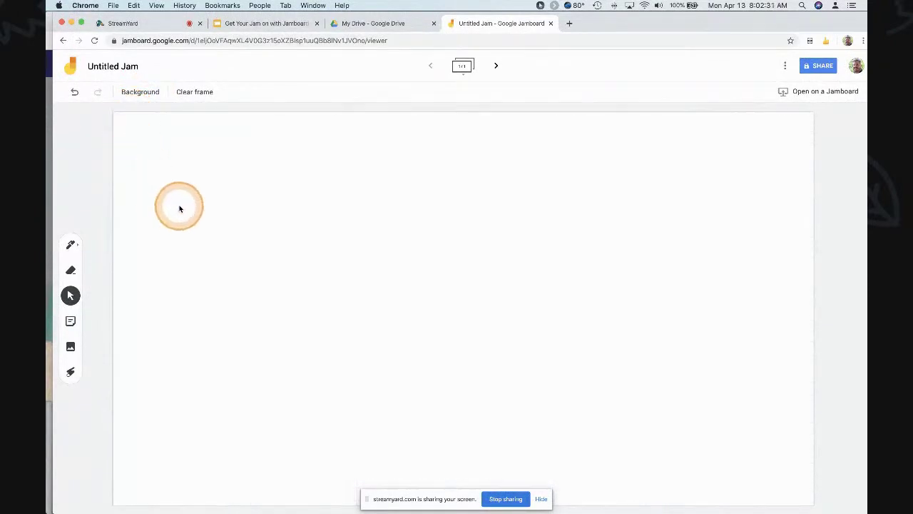
- Handwrite "hello" in green across the middle of the frame with the Pen tool
{"action": "left_click", "coordinate": [70, 246]}
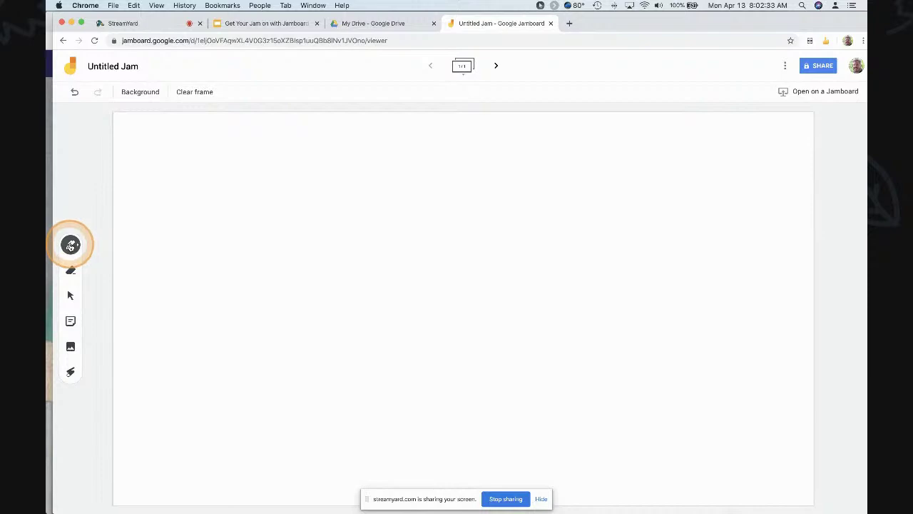
{"action": "left_click", "coordinate": [71, 246]}
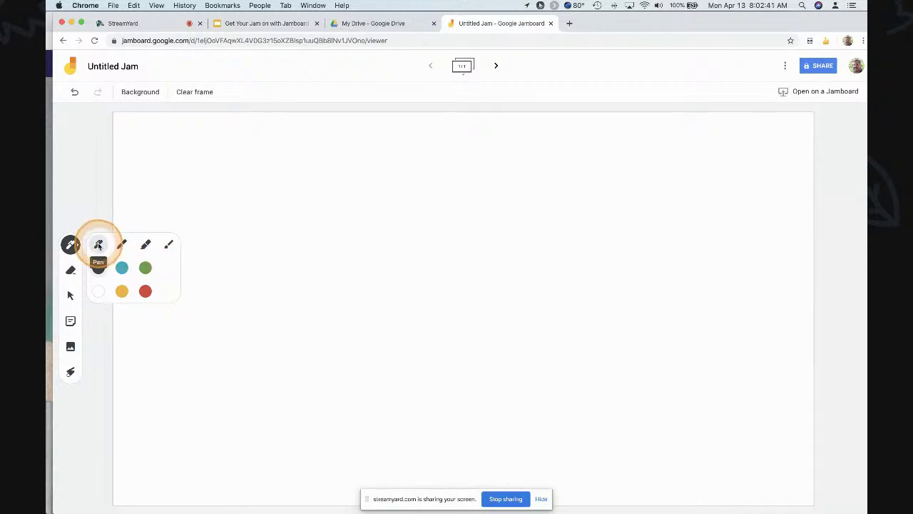
{"action": "left_click", "coordinate": [146, 267]}
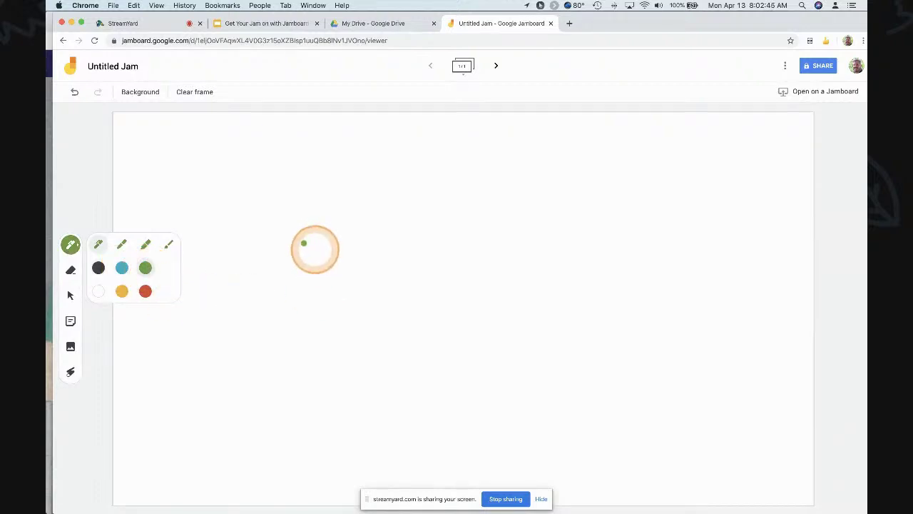
{"action": "mouse_move", "coordinate": [241, 263]}
{"action": "left_mouse_down"}
{"action": "mouse_move", "coordinate": [306, 228]}
{"action": "mouse_move", "coordinate": [249, 328]}
{"action": "mouse_move", "coordinate": [300, 299]}
{"action": "mouse_move", "coordinate": [346, 303]}
{"action": "mouse_move", "coordinate": [394, 236]}
{"action": "mouse_move", "coordinate": [423, 329]}
{"action": "mouse_move", "coordinate": [536, 303]}
{"action": "left_mouse_up"}
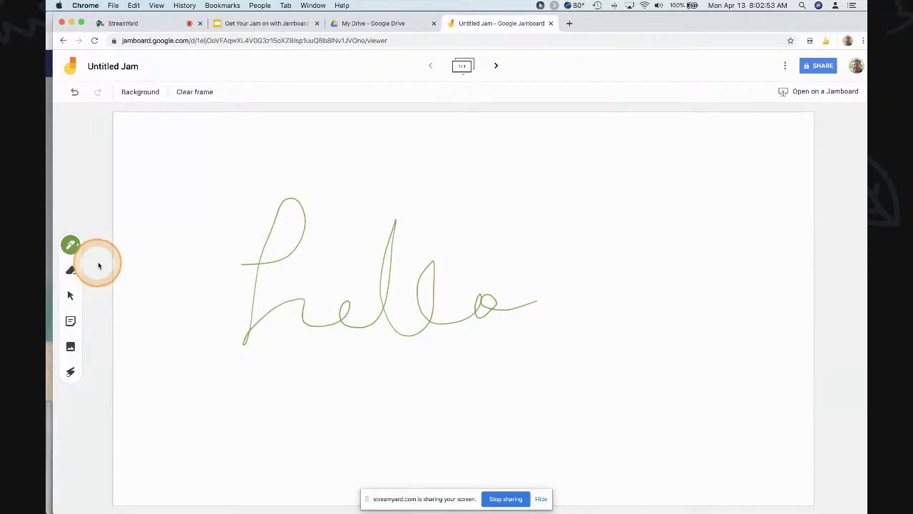
- Try the eraser beside the handwriting and clear the whole frame
{"action": "left_click", "coordinate": [71, 270]}
{"action": "mouse_move", "coordinate": [142, 274]}
{"action": "left_mouse_down"}
{"action": "mouse_move", "coordinate": [283, 261]}
{"action": "mouse_move", "coordinate": [286, 241]}
{"action": "mouse_move", "coordinate": [243, 336]}
{"action": "mouse_move", "coordinate": [259, 295]}
{"action": "mouse_move", "coordinate": [179, 289]}
{"action": "left_mouse_up"}
{"action": "left_click", "coordinate": [195, 94]}
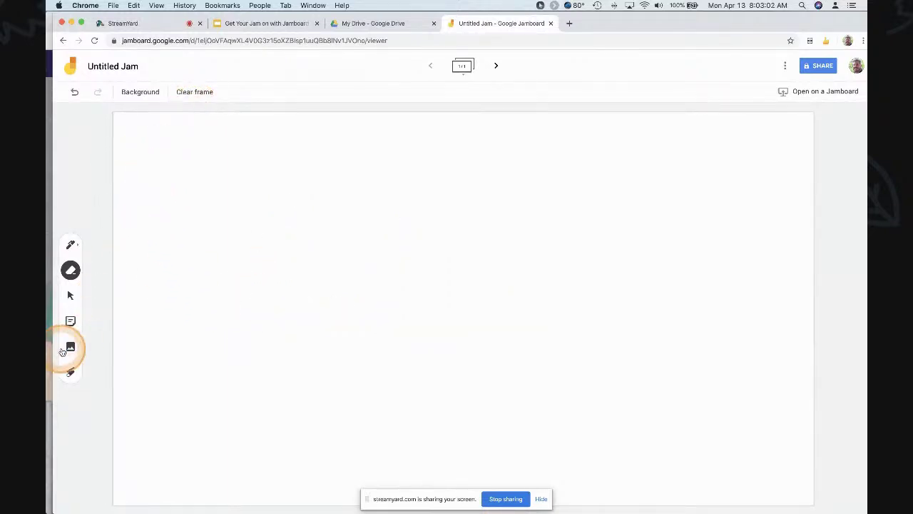
- Add a yellow sticky note with the text "Reading" to the frame
{"action": "left_click", "coordinate": [70, 296]}
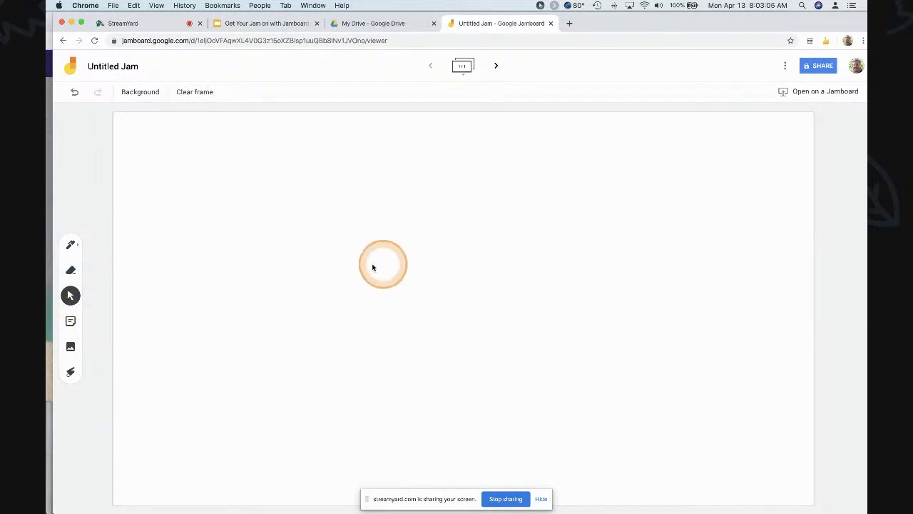
{"action": "left_click", "coordinate": [70, 323]}
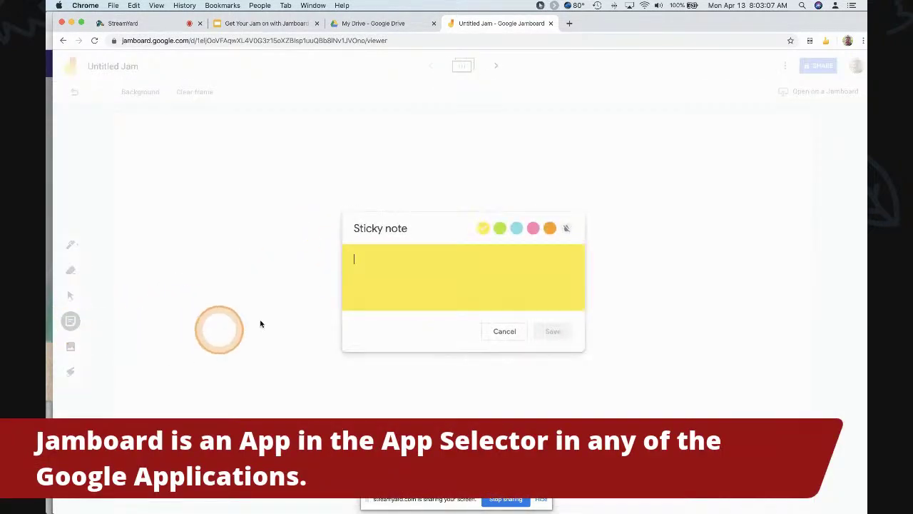
{"action": "left_click", "coordinate": [348, 290]}
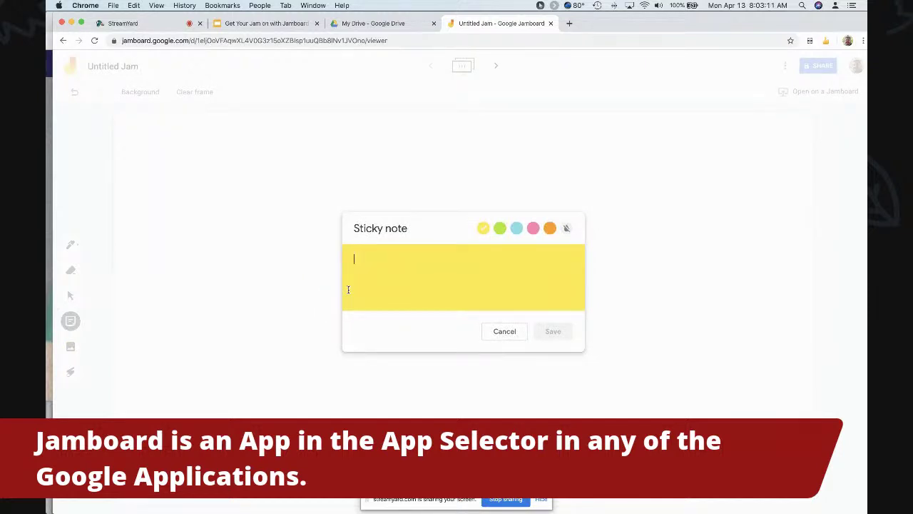
{"action": "left_click", "coordinate": [348, 290]}
{"action": "type", "text": "Reading"}
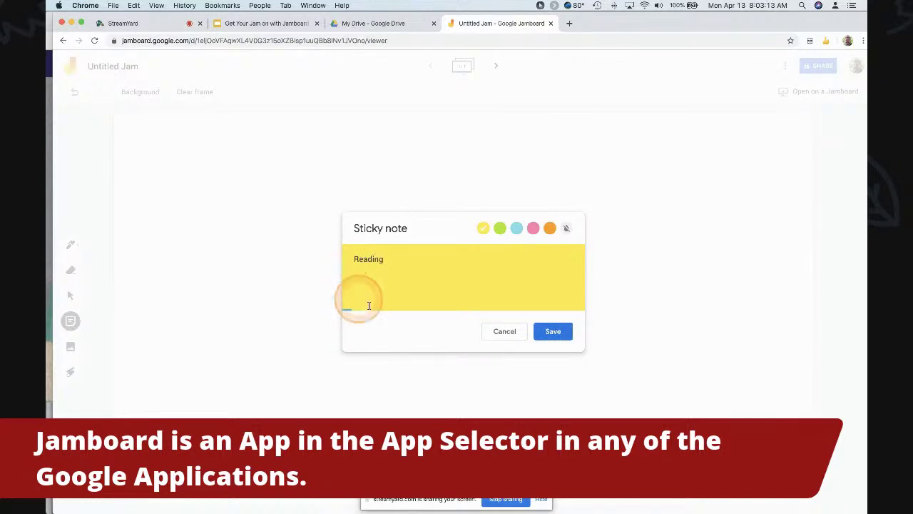
{"action": "left_click", "coordinate": [553, 332]}
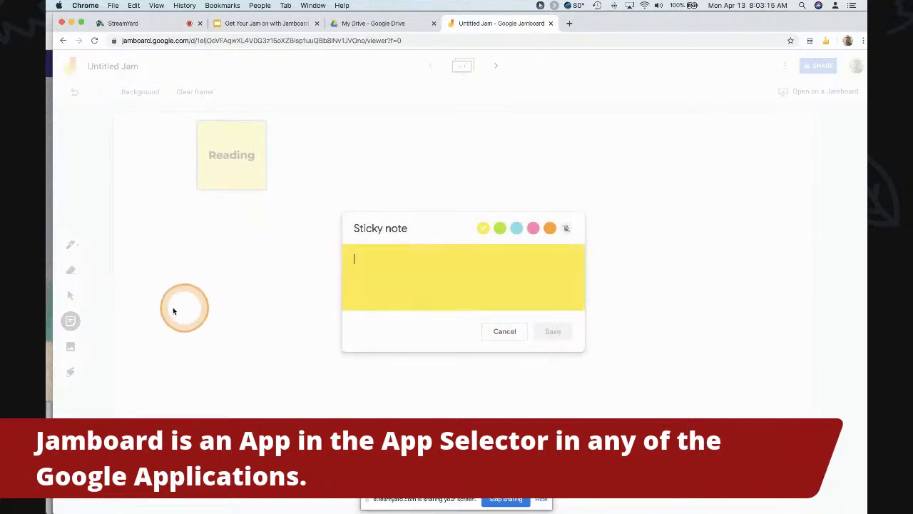
- Add a green sticky note with the text "Math" and close the sticky note editor
{"action": "left_click", "coordinate": [500, 226]}
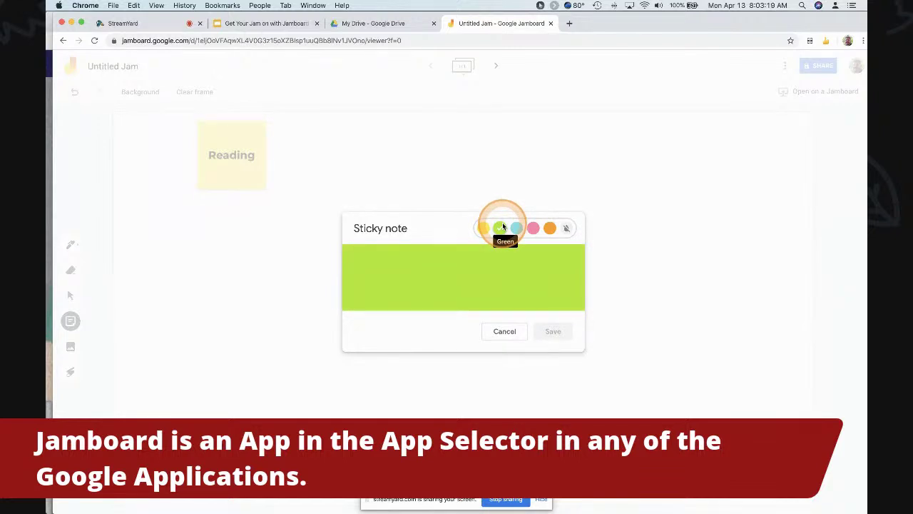
{"action": "left_click", "coordinate": [490, 254]}
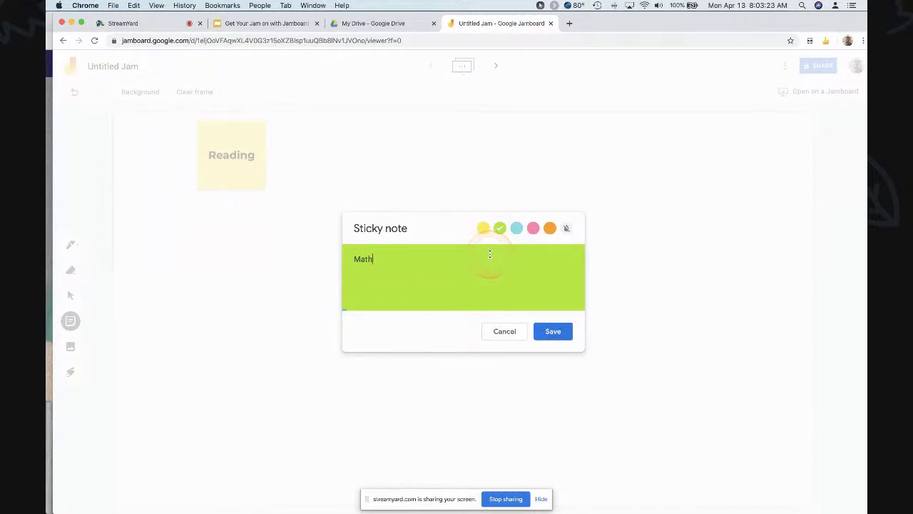
{"action": "left_click", "coordinate": [554, 331]}
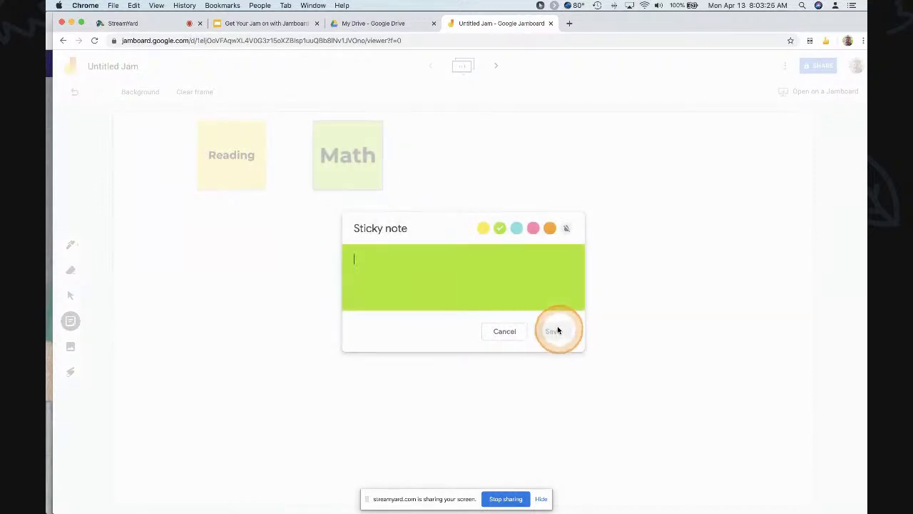
{"action": "left_click", "coordinate": [503, 331]}
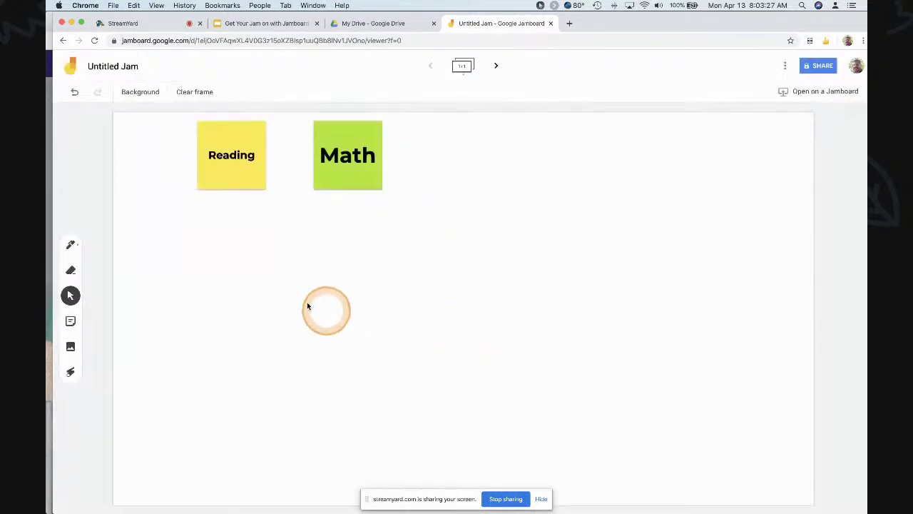
- Move the Reading note slightly down and left, and rotate it slightly counterclockwise
{"action": "left_click_drag", "start_coordinate": [243, 164], "coordinate": [206, 171]}
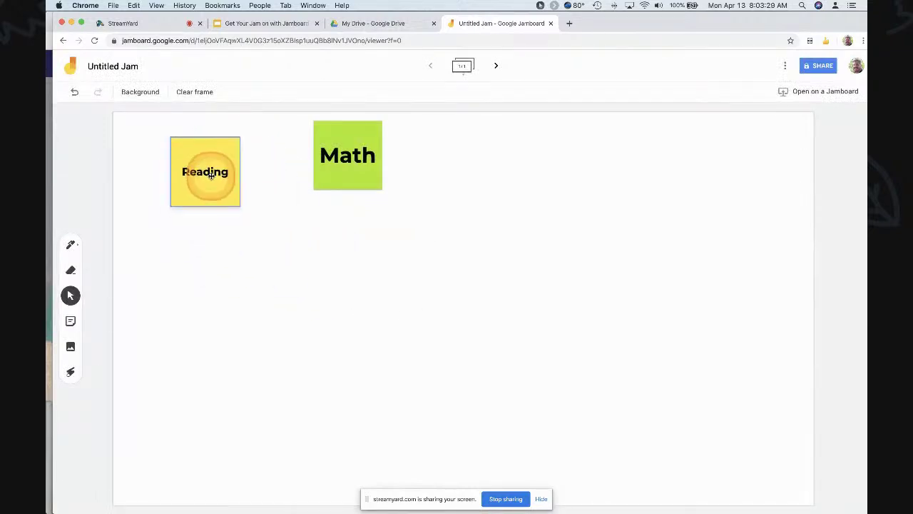
{"action": "left_click_drag", "start_coordinate": [170, 136], "coordinate": [171, 137]}
{"action": "left_click_drag", "start_coordinate": [160, 150], "coordinate": [163, 138]}
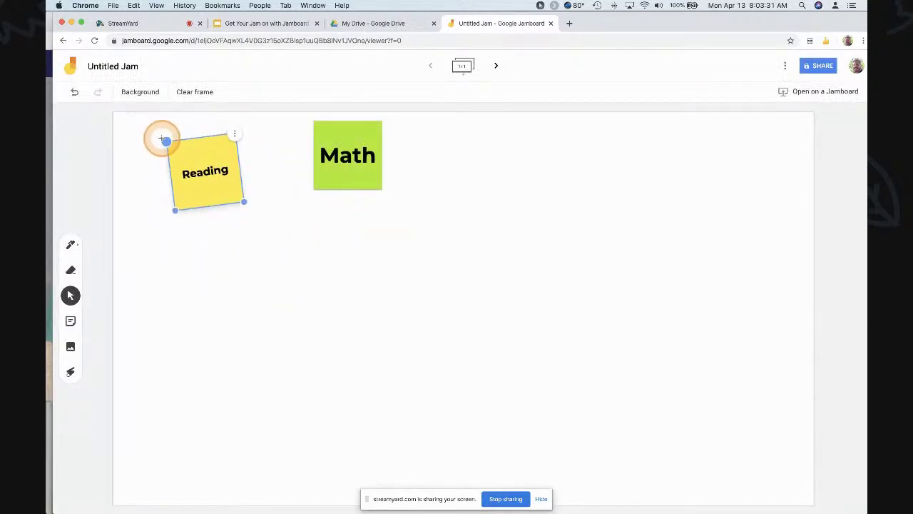
- Move the Math note slightly down and shrink it, and view its available actions without applying any
{"action": "left_click", "coordinate": [354, 167]}
{"action": "left_click_drag", "start_coordinate": [355, 167], "coordinate": [375, 200]}
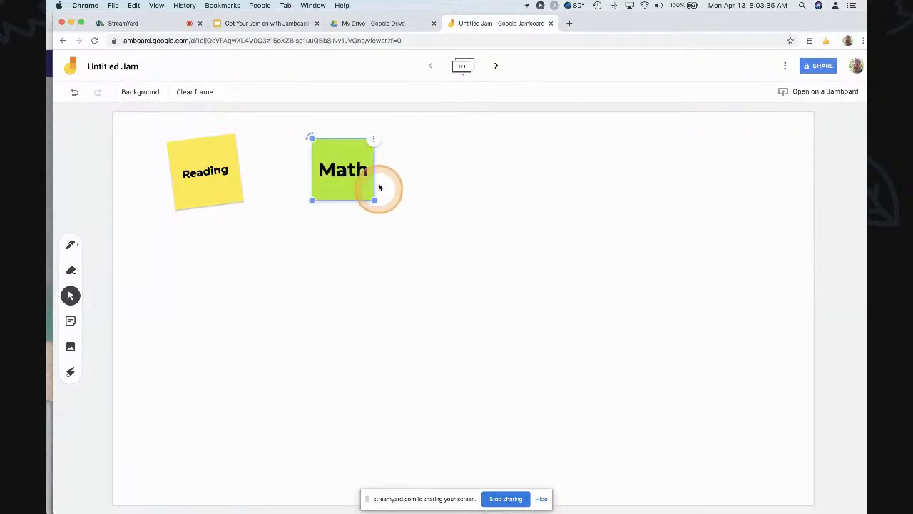
{"action": "left_click", "coordinate": [374, 140]}
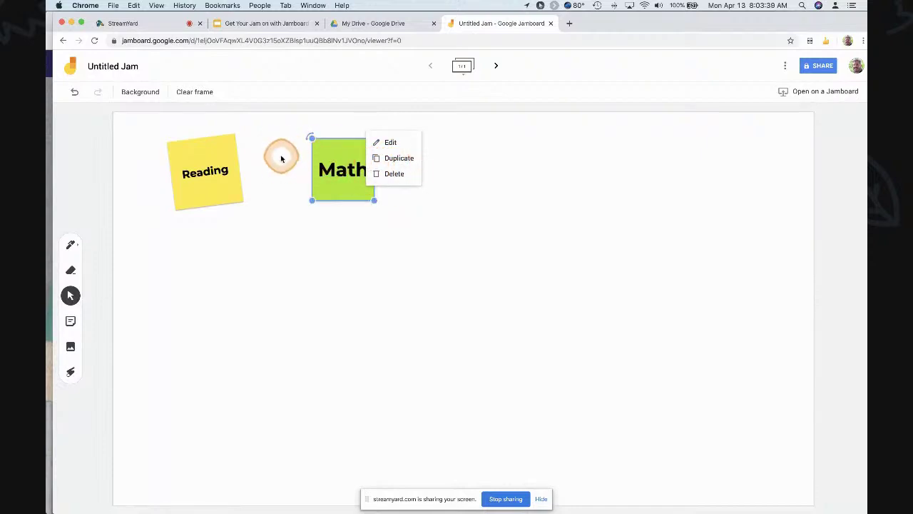
{"action": "left_click", "coordinate": [267, 188]}
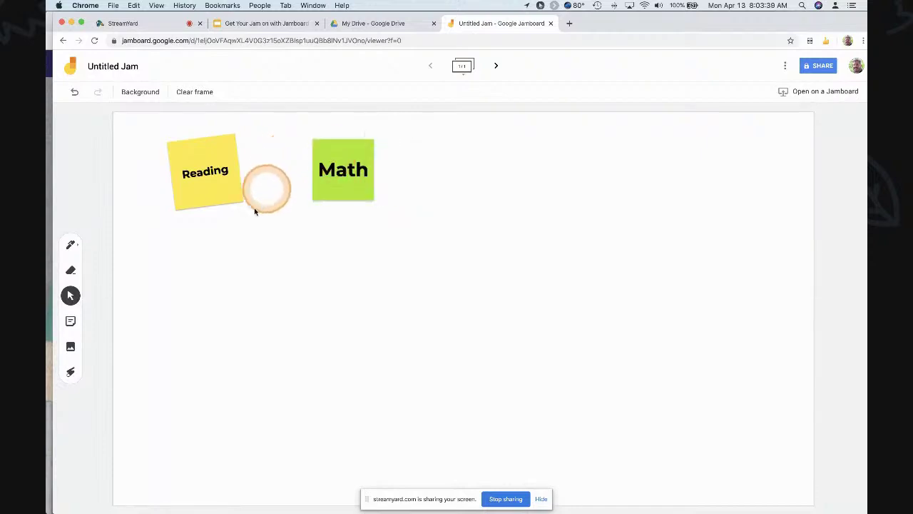
- Search Google Images for "butterfyl" and insert the black-and-orange butterfly on a white background into the frame
{"action": "left_click", "coordinate": [71, 347]}
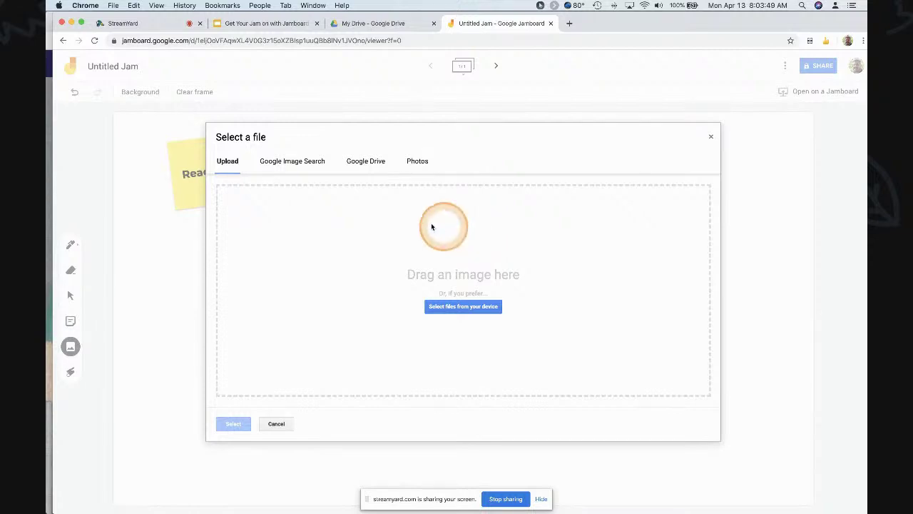
{"action": "left_click", "coordinate": [295, 163]}
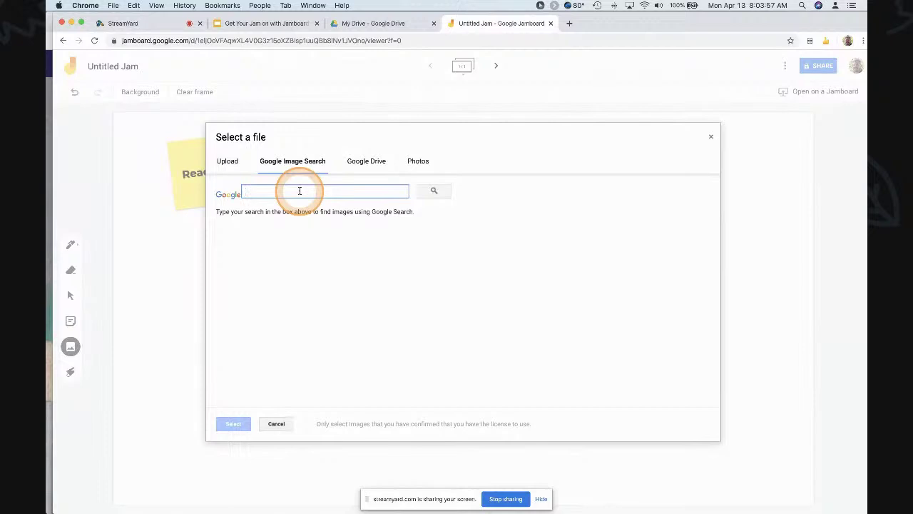
{"action": "type", "text": "utter"}
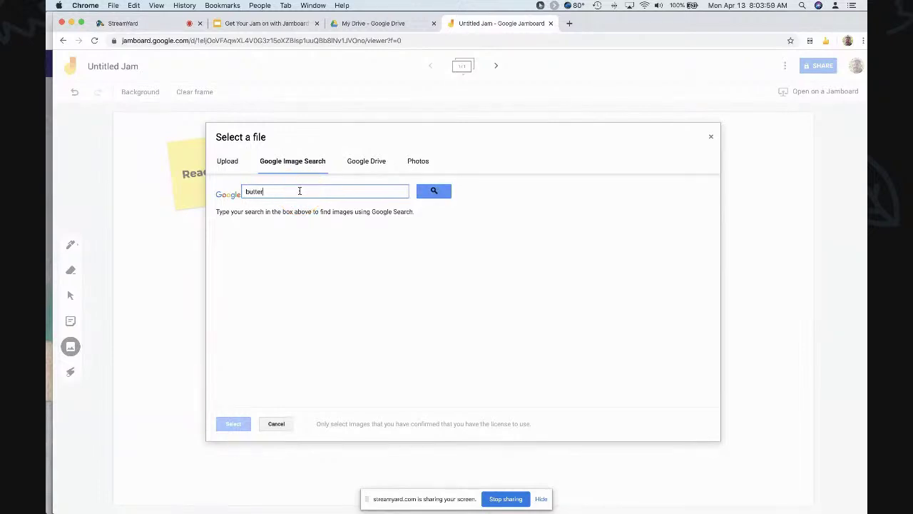
{"action": "type", "text": "fyl"}
{"action": "key", "text": "Return"}
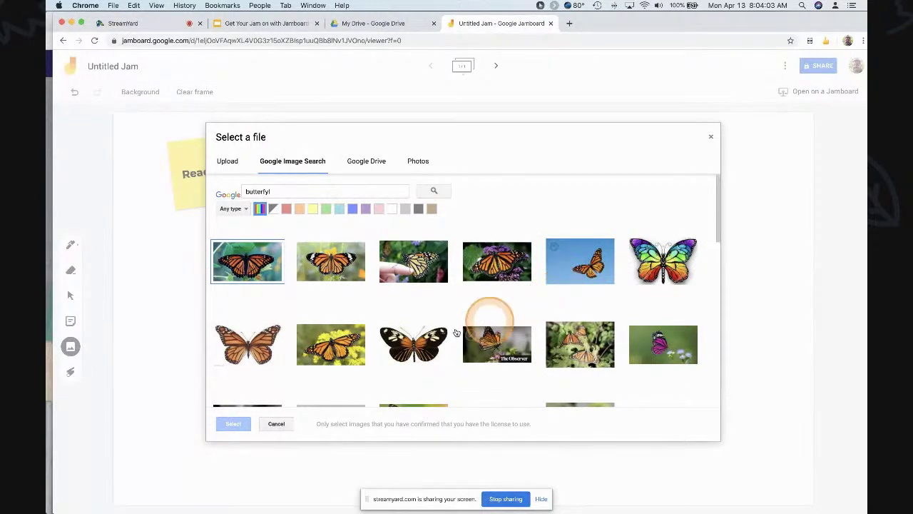
{"action": "left_click", "coordinate": [414, 346]}
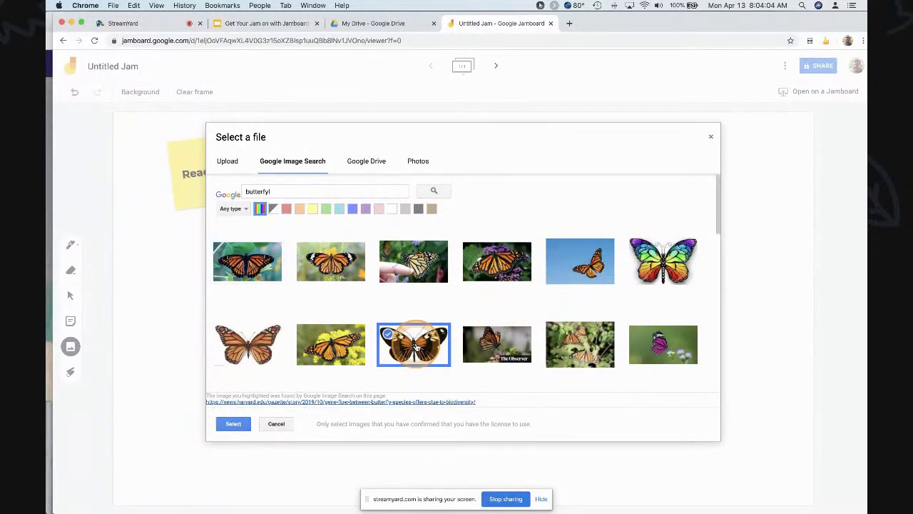
{"action": "left_click", "coordinate": [238, 423]}
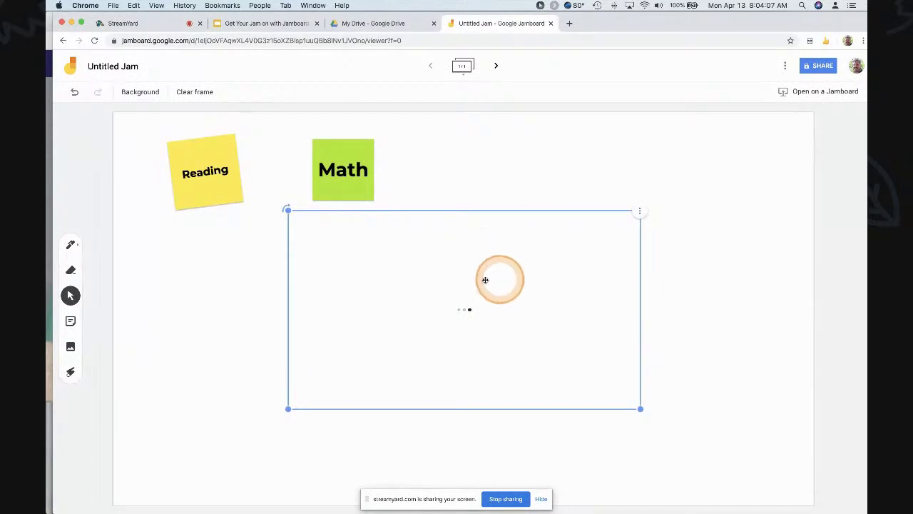
- Shrink the butterfly image and move it down and left, below the Reading and Math notes
{"action": "left_click_drag", "start_coordinate": [640, 408], "coordinate": [577, 366]}
{"action": "left_click_drag", "start_coordinate": [513, 297], "coordinate": [438, 322]}
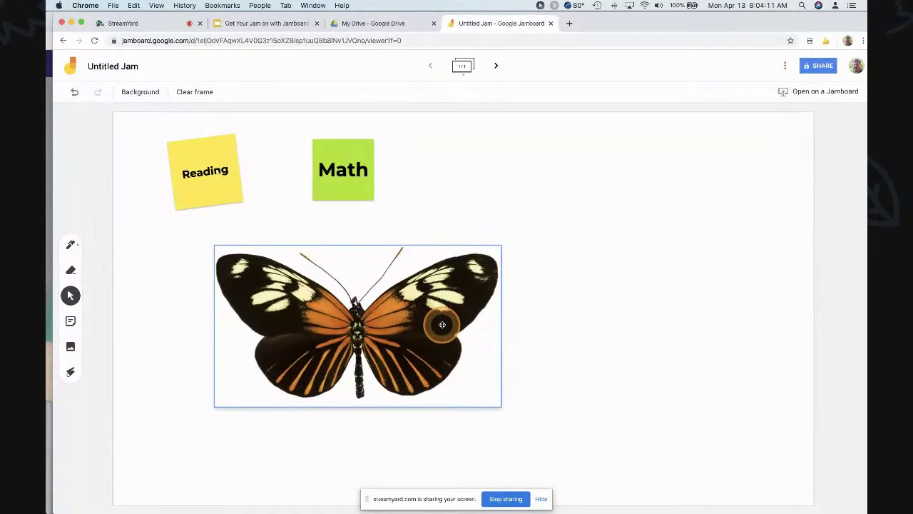
- Use the laser tool to point out the butterfly image and the Math note
{"action": "left_click", "coordinate": [71, 371]}
{"action": "mouse_move", "coordinate": [379, 356]}
{"action": "left_mouse_down"}
{"action": "mouse_move", "coordinate": [428, 339]}
{"action": "mouse_move", "coordinate": [295, 259]}
{"action": "mouse_move", "coordinate": [357, 375]}
{"action": "mouse_move", "coordinate": [642, 408]}
{"action": "mouse_move", "coordinate": [296, 259]}
{"action": "mouse_move", "coordinate": [328, 289]}
{"action": "left_mouse_up"}
{"action": "left_click_drag", "start_coordinate": [343, 182], "coordinate": [397, 186]}
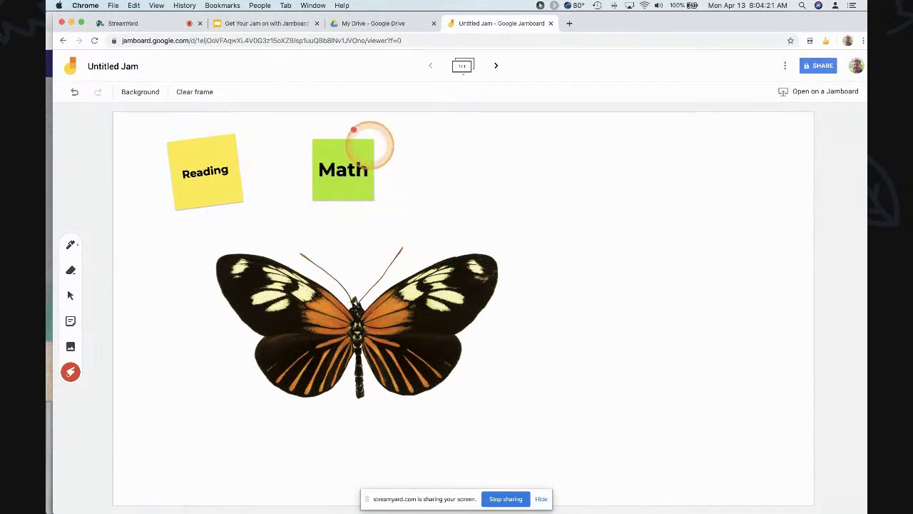
- Rename the jam as "Test Jam"
{"action": "left_click", "coordinate": [110, 69]}
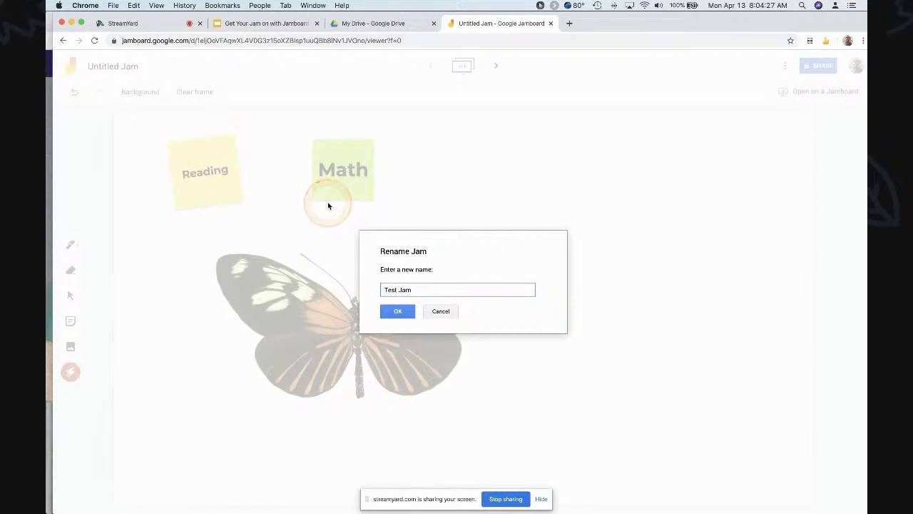
{"action": "left_click", "coordinate": [399, 311]}
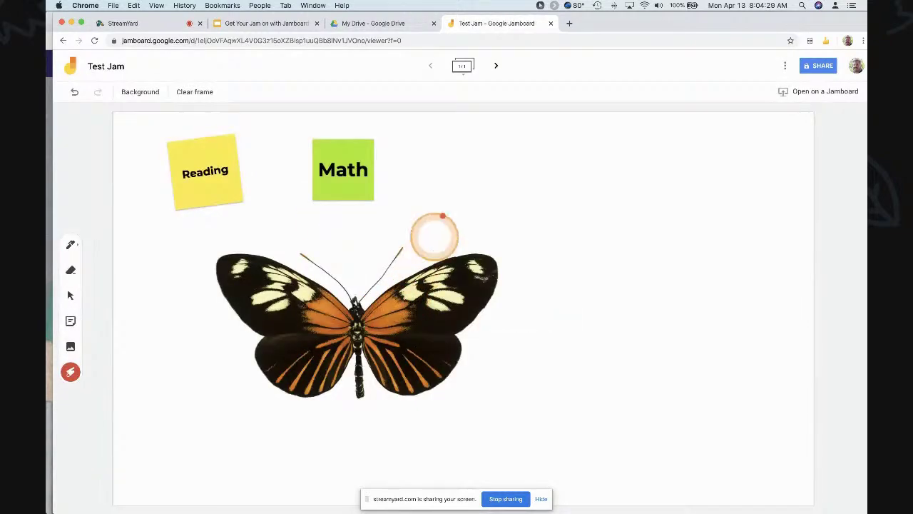
- Add a second blank frame, return to the first frame, dismiss the device enrollment notification, and go back to the second frame
{"action": "left_click", "coordinate": [495, 65]}
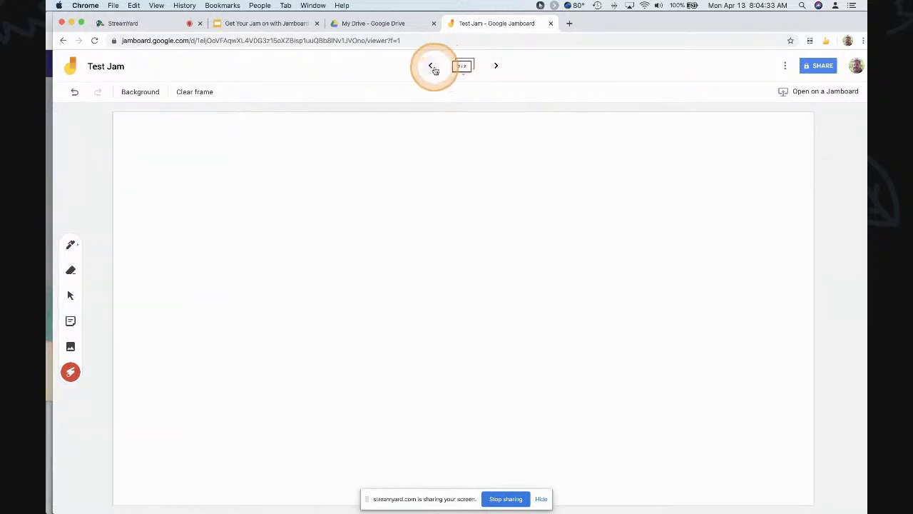
{"action": "left_click", "coordinate": [430, 66]}
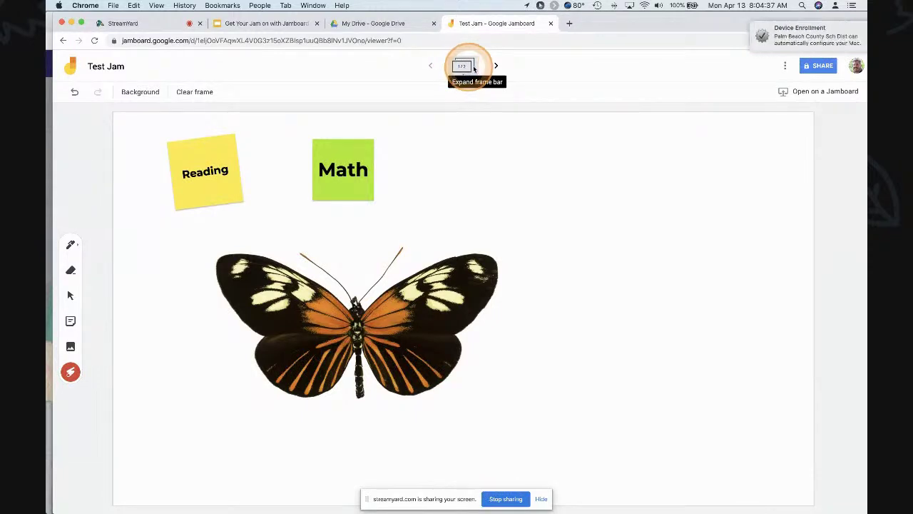
{"action": "left_click", "coordinate": [839, 28]}
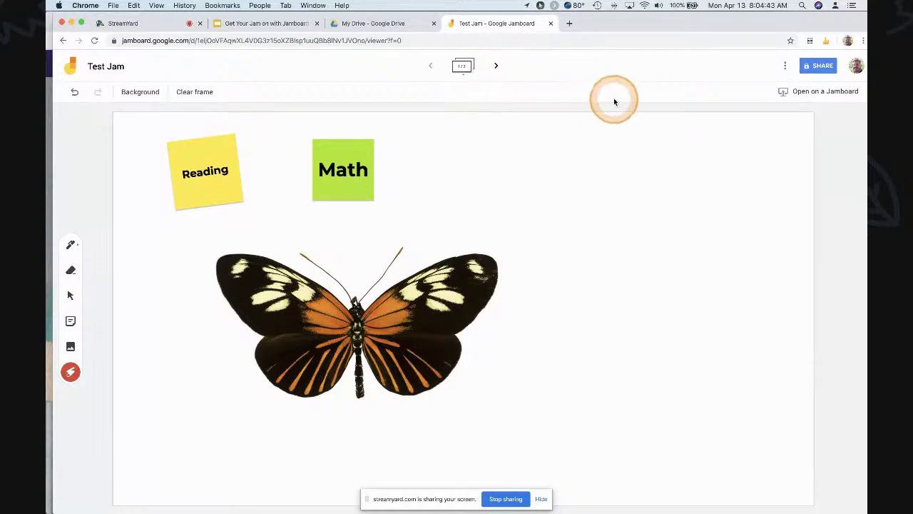
{"action": "left_click", "coordinate": [496, 66]}
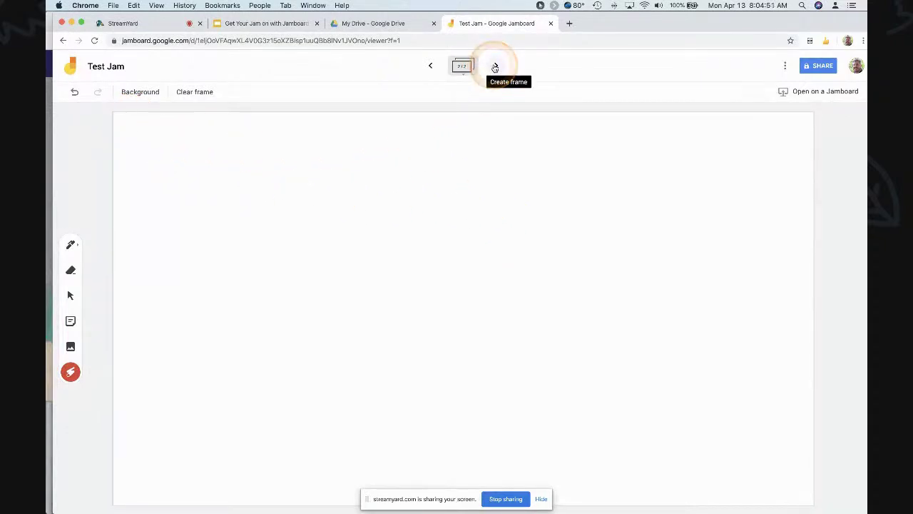
- Set the jam's link sharing to anyone at School District of Palm Beach County with the link, with view access
{"action": "left_click", "coordinate": [816, 67]}
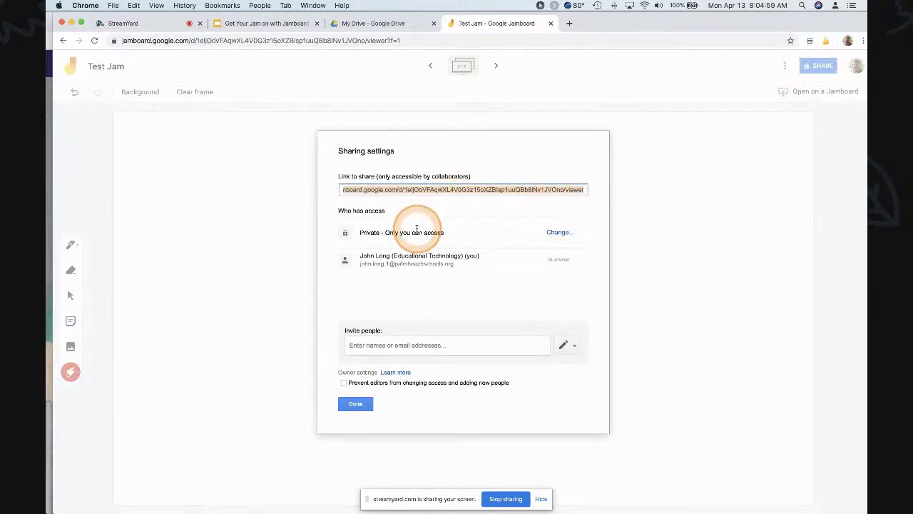
{"action": "left_click", "coordinate": [558, 232]}
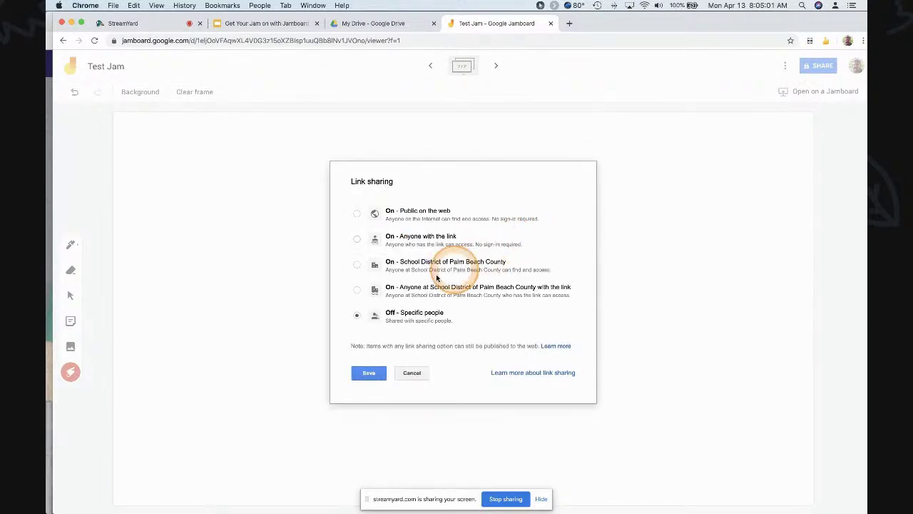
{"action": "left_click", "coordinate": [357, 240]}
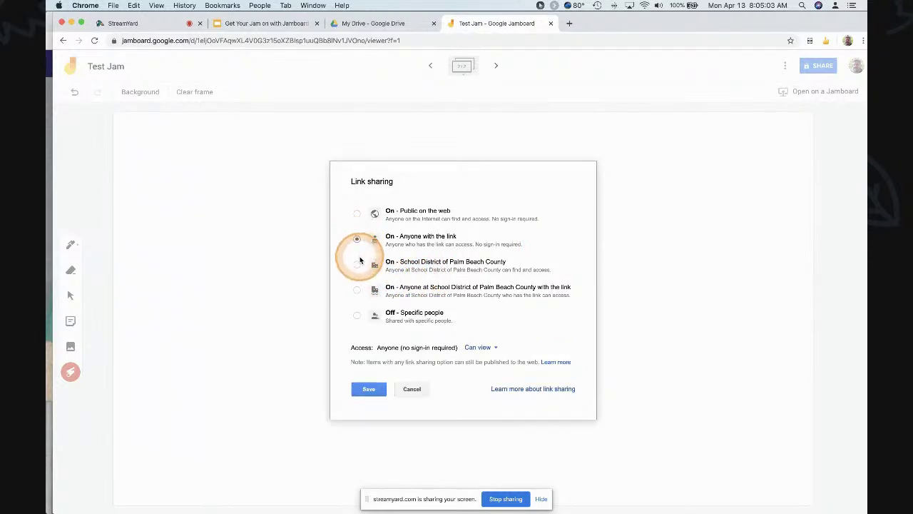
{"action": "left_click", "coordinate": [358, 265]}
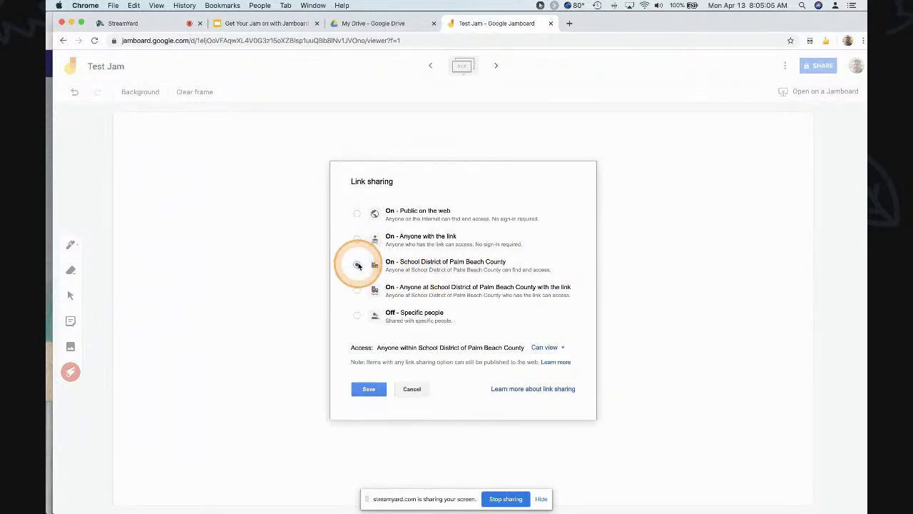
{"action": "left_click", "coordinate": [358, 289]}
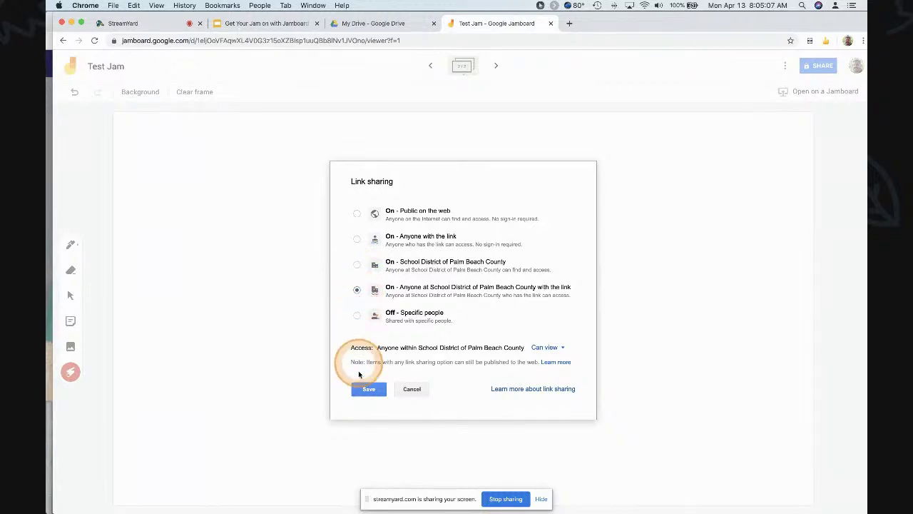
{"action": "left_click", "coordinate": [373, 388]}
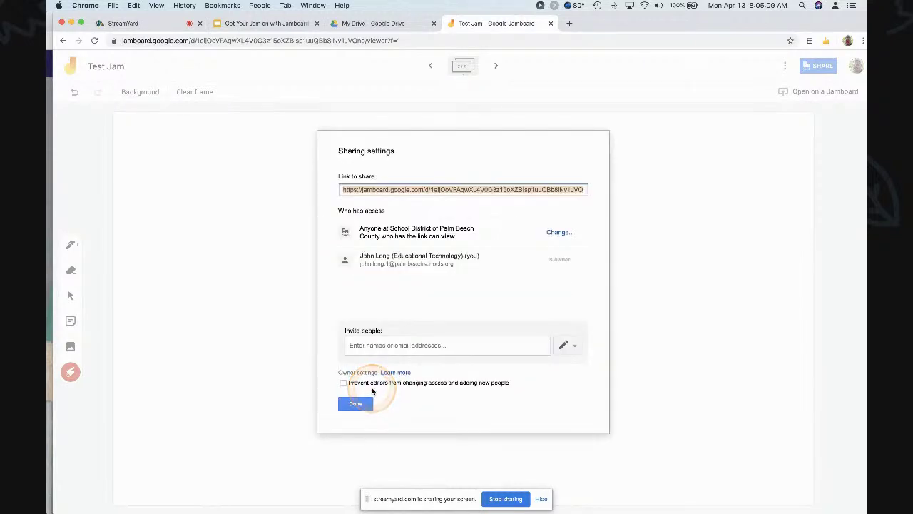
{"action": "left_click", "coordinate": [368, 402]}
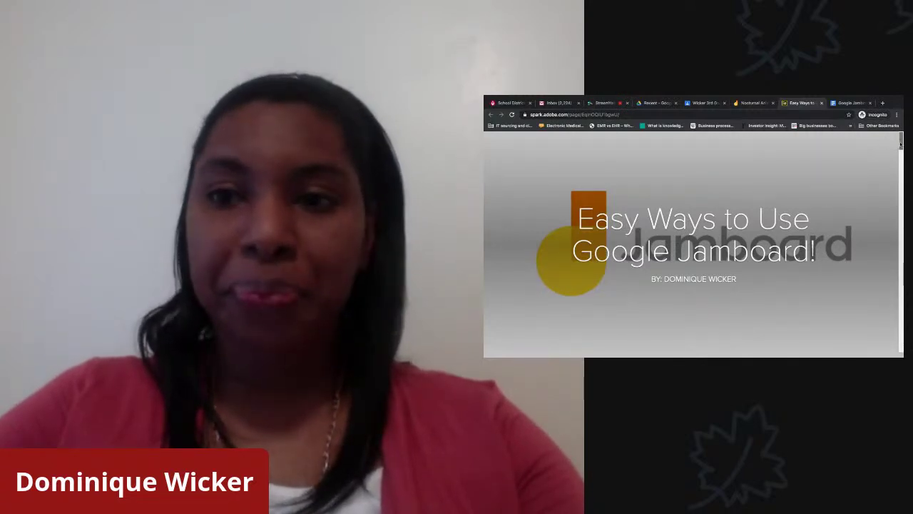
- Switch to the Nocturnal Animals jam and add an orange sticky note with the text "What is a nocturnal animal?"
{"action": "scroll", "coordinate": [900, 143], "scroll_direction": "down", "scroll_amount": 3}
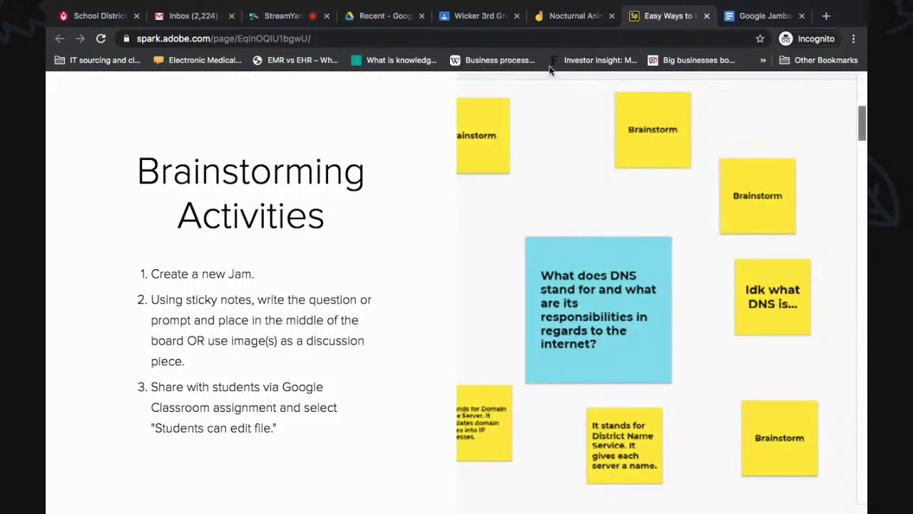
{"action": "left_click", "coordinate": [558, 16]}
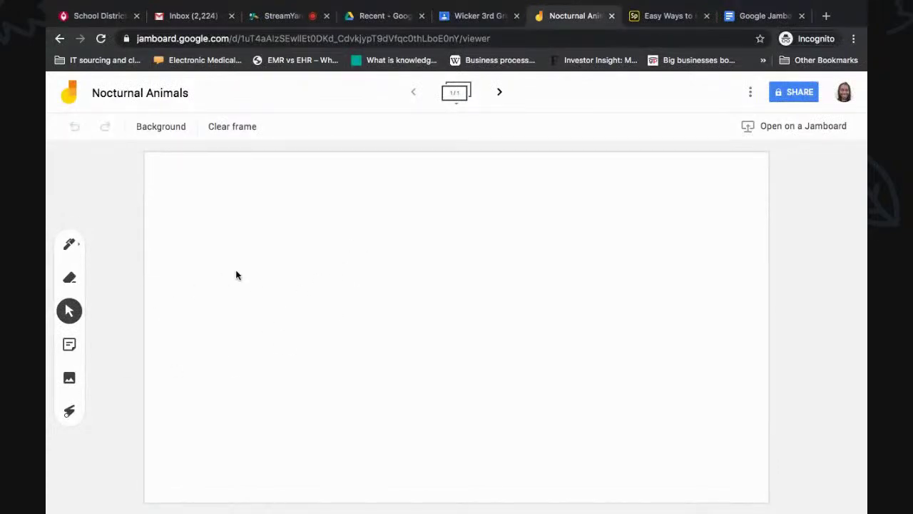
{"action": "left_click", "coordinate": [69, 346]}
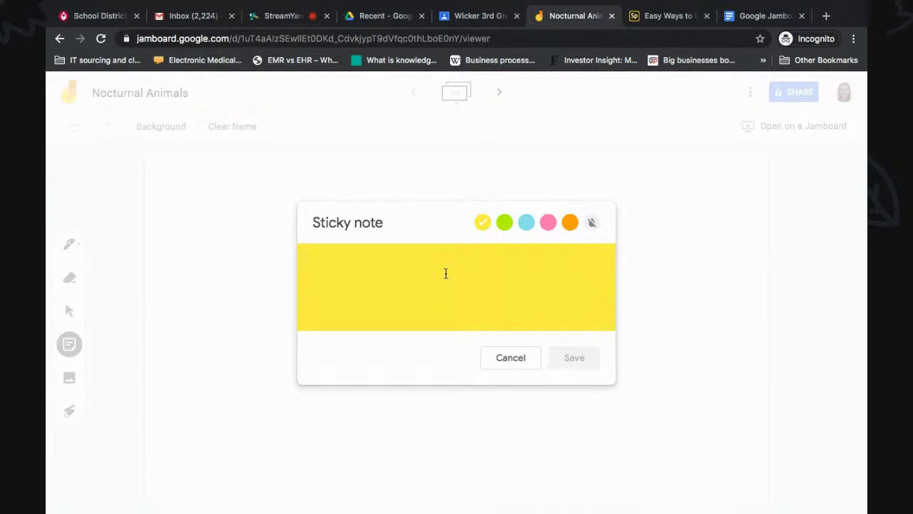
{"action": "left_click", "coordinate": [570, 223]}
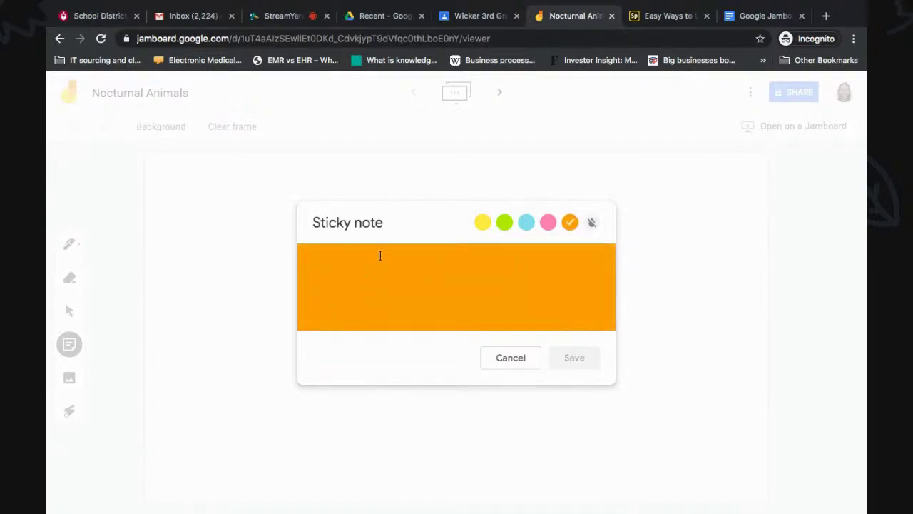
{"action": "type", "text": "What is a nocturnal"}
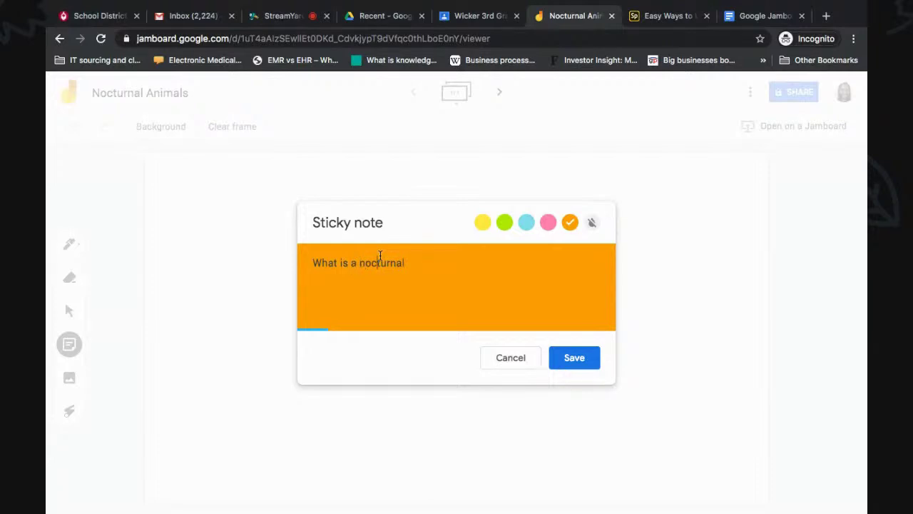
{"action": "key", "text": "End"}
{"action": "type", "text": "animal?"}
{"action": "left_click", "coordinate": [566, 358]}
{"action": "left_click", "coordinate": [520, 359]}
- Move the orange sticky note to the middle of the frame, enlarge it slightly and deselect it
{"action": "left_click_drag", "start_coordinate": [292, 226], "coordinate": [456, 299]}
{"action": "left_click_drag", "start_coordinate": [480, 327], "coordinate": [507, 359]}
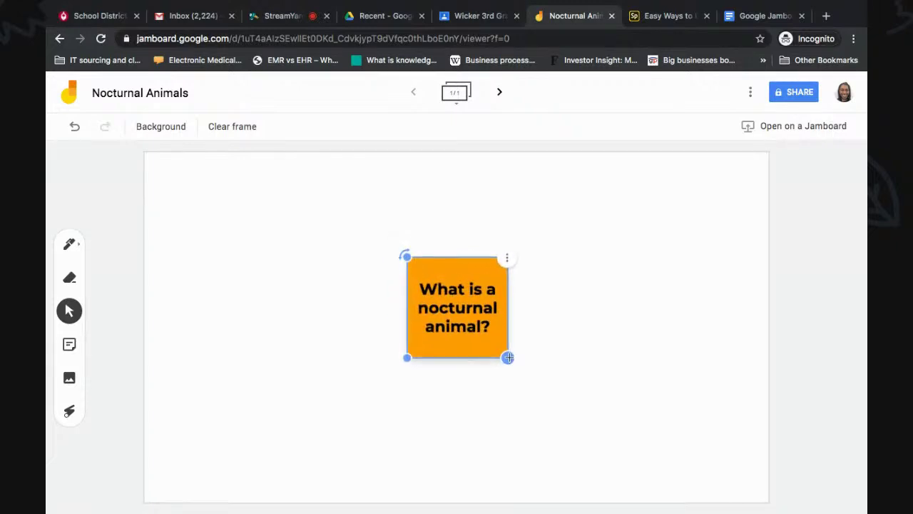
{"action": "left_click_drag", "start_coordinate": [472, 314], "coordinate": [463, 306]}
{"action": "left_click", "coordinate": [568, 287]}
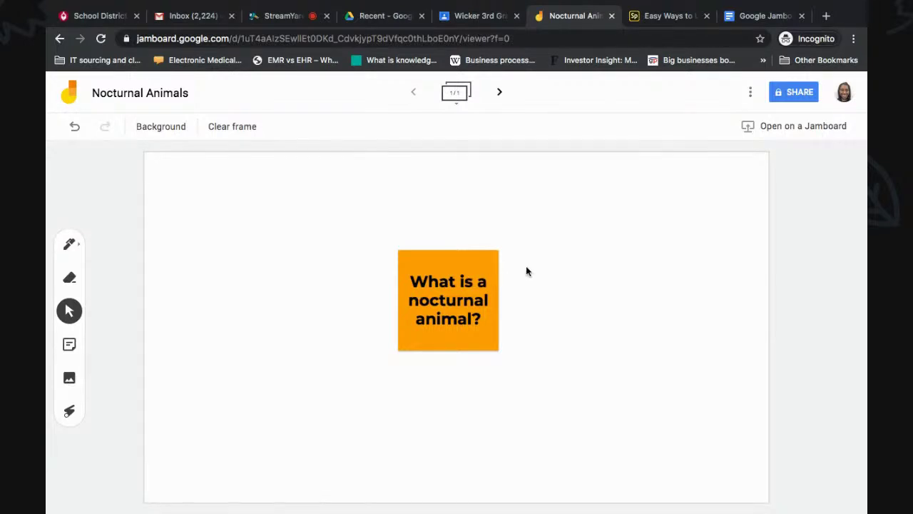
- Switch to Google Classroom and start a new assignment in the classwork of the 3rd Grade Language Arts class
{"action": "left_click", "coordinate": [479, 15]}
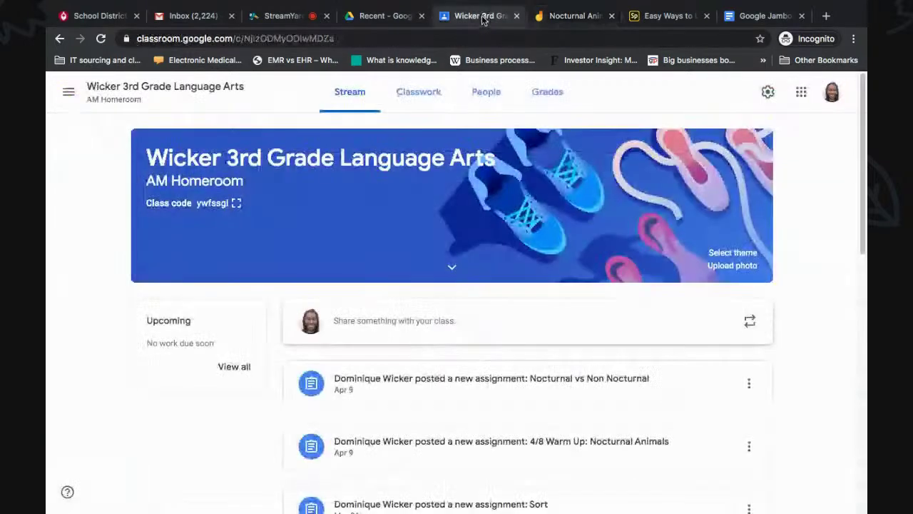
{"action": "left_click", "coordinate": [430, 99]}
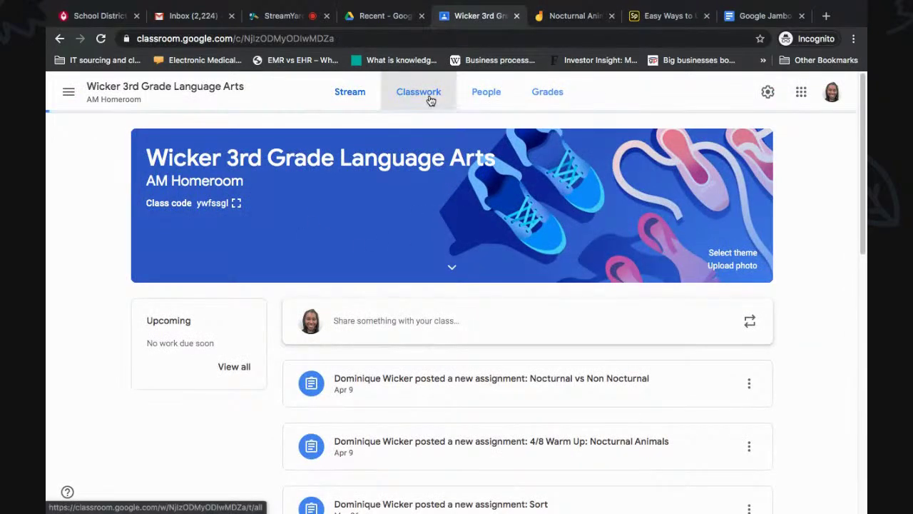
{"action": "left_click", "coordinate": [333, 145]}
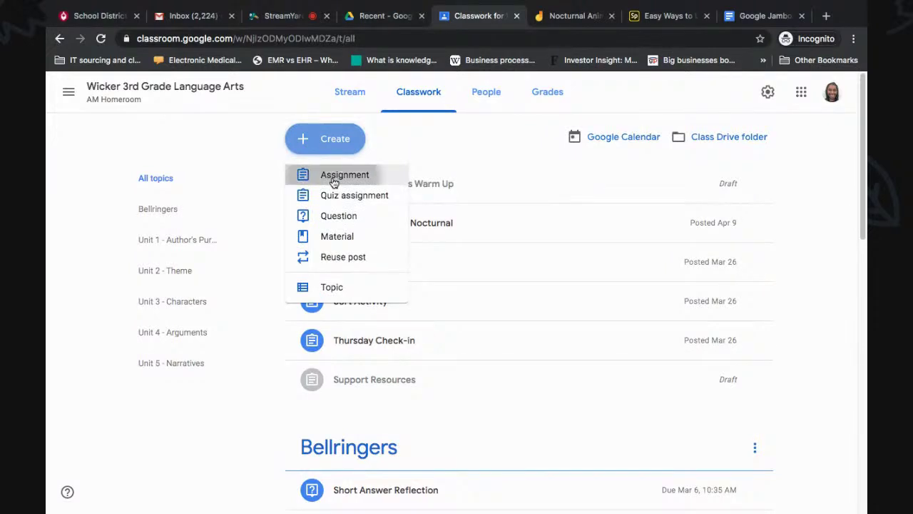
{"action": "left_click", "coordinate": [333, 176]}
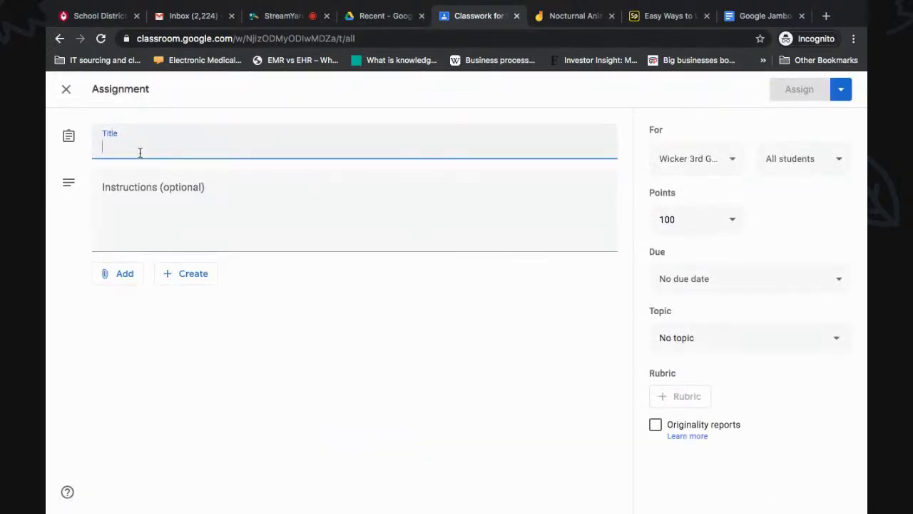
- Title the assignment "Nocturnal Animal Warm" and leave its instructions empty
{"action": "type", "text": "Noct"}
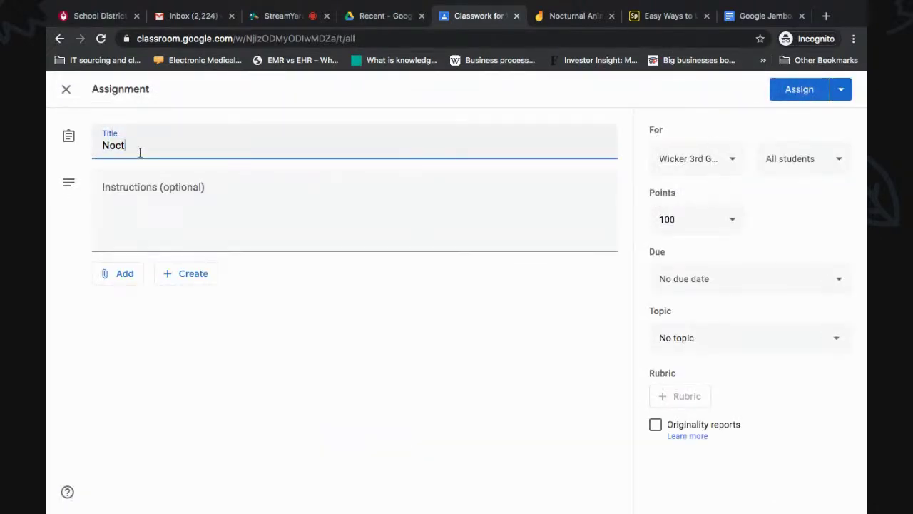
{"action": "type", "text": "urnal Animal Warm"}
{"action": "left_click", "coordinate": [181, 192]}
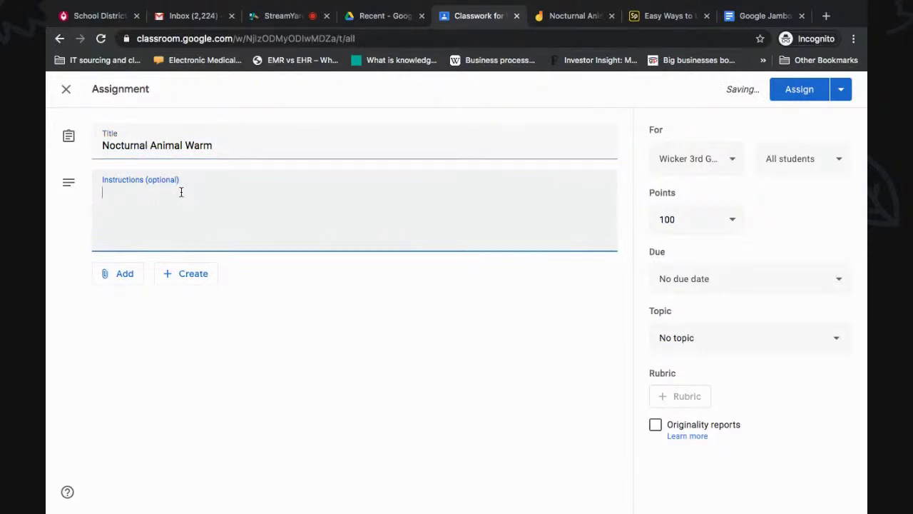
- Attach the Nocturnal Animals jam from Google Drive to the assignment
{"action": "left_click", "coordinate": [123, 280]}
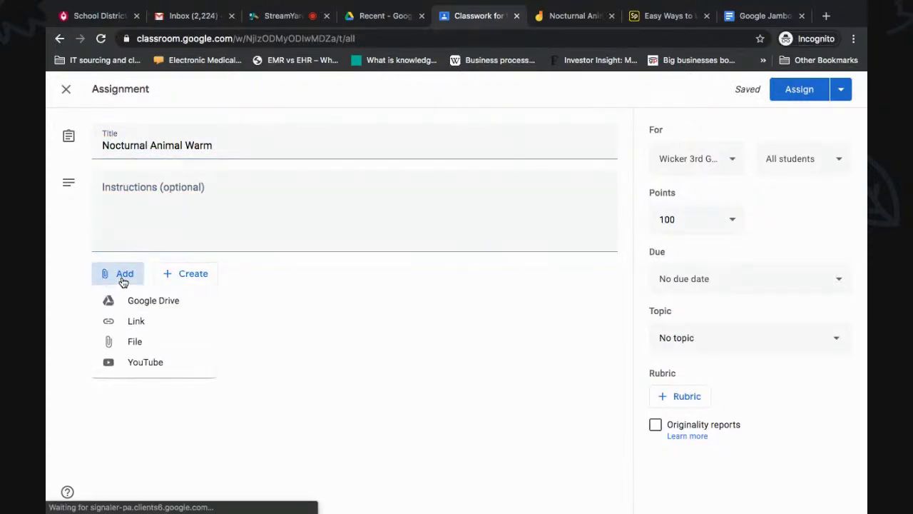
{"action": "left_click", "coordinate": [157, 307]}
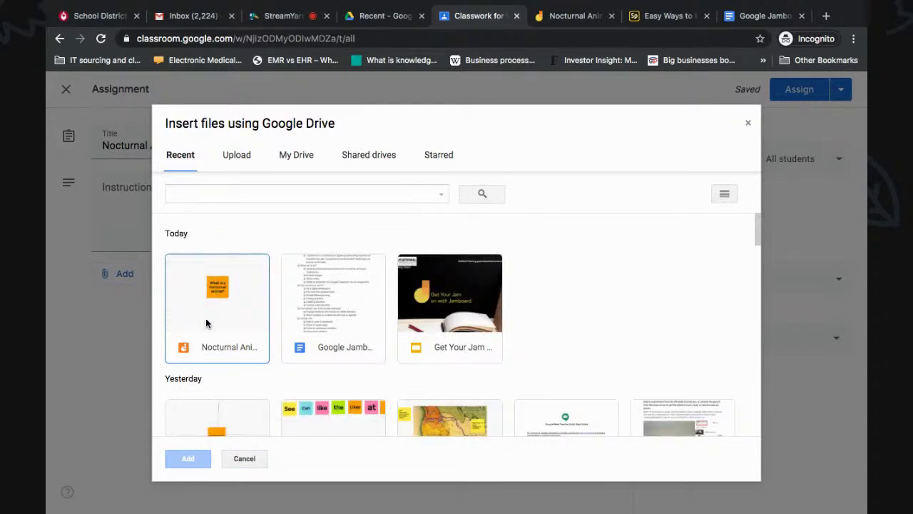
{"action": "left_click", "coordinate": [218, 314]}
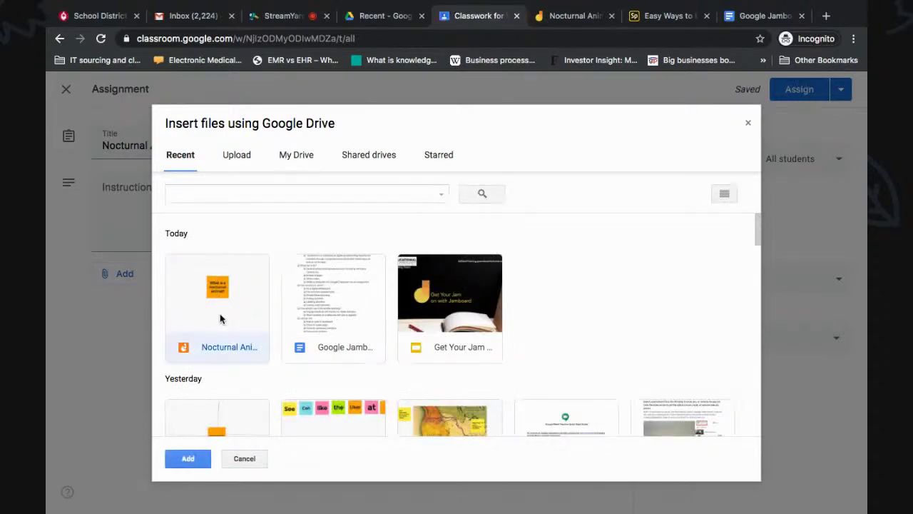
{"action": "left_click", "coordinate": [198, 461]}
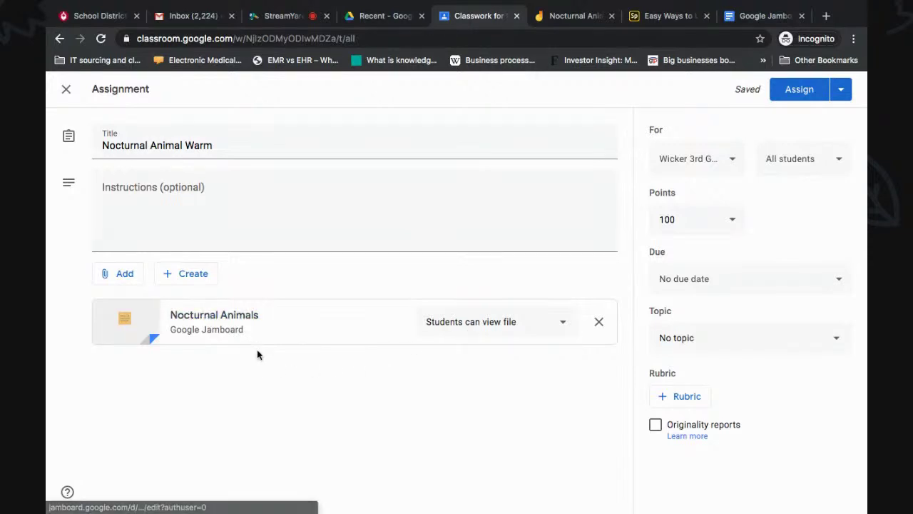
- Let students edit the attached jam, file the assignment under Unit 1 - Author's Purpose, and assign it
{"action": "left_click", "coordinate": [482, 332]}
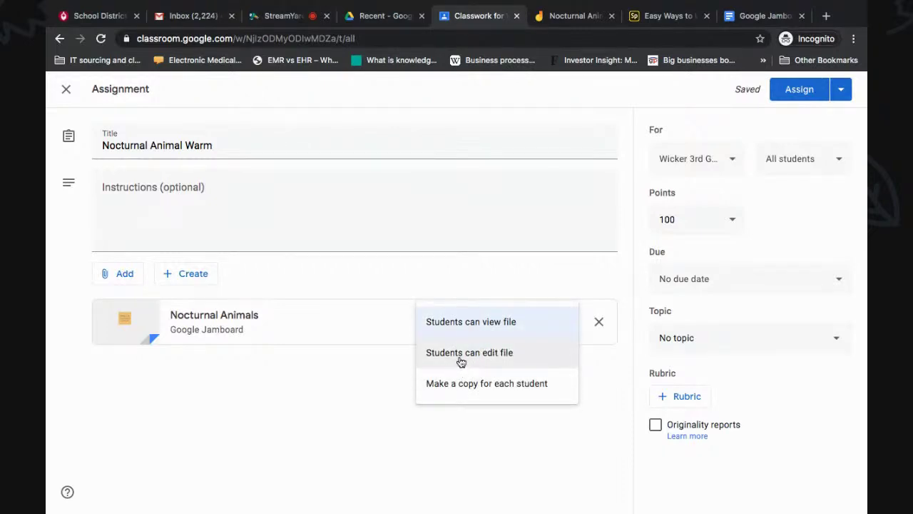
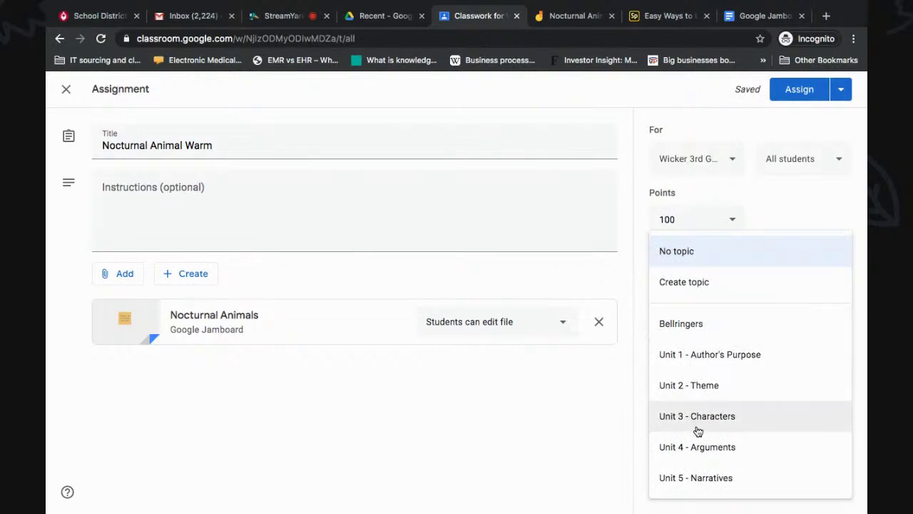
{"action": "left_click", "coordinate": [698, 353]}
{"action": "left_click", "coordinate": [798, 90]}
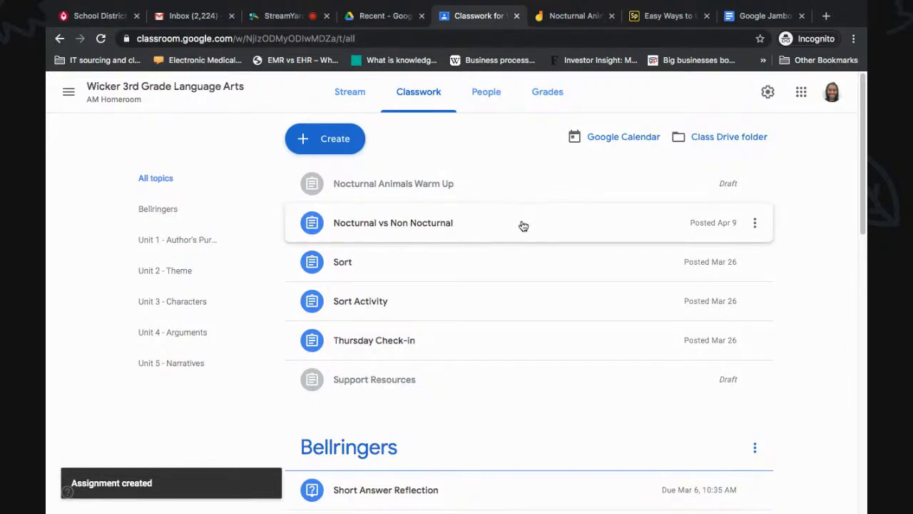
- Switch to the Nocturnal Animals jam and insert the first picture from a Google image search for "bats", shrunk, in the frame's upper-left area
{"action": "left_click", "coordinate": [575, 20]}
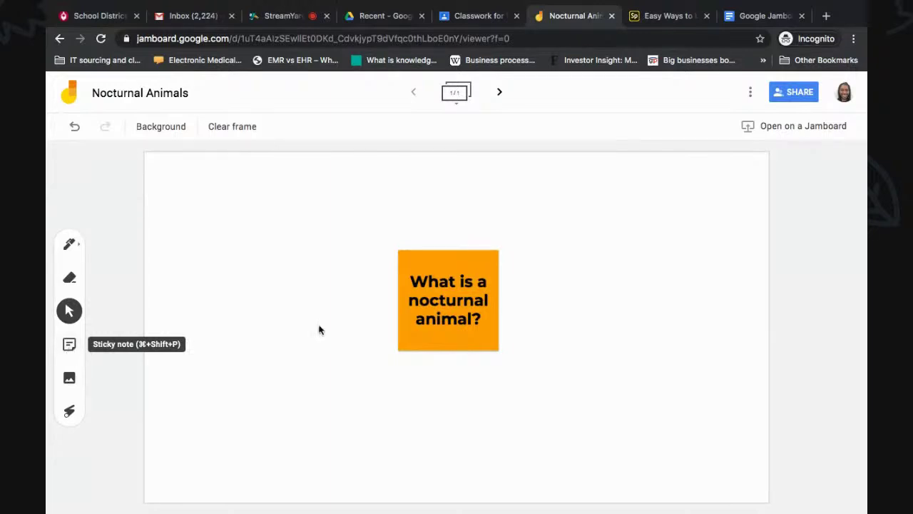
{"action": "left_click", "coordinate": [69, 379]}
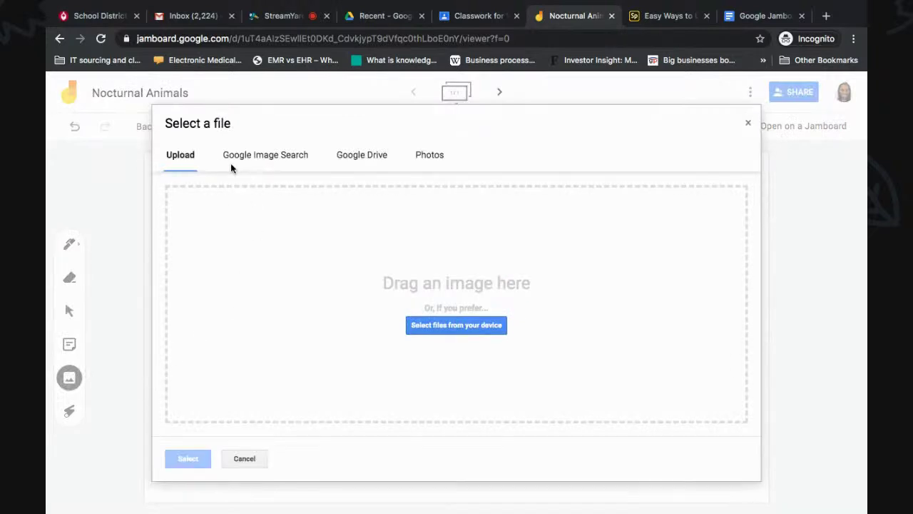
{"action": "left_click", "coordinate": [284, 164]}
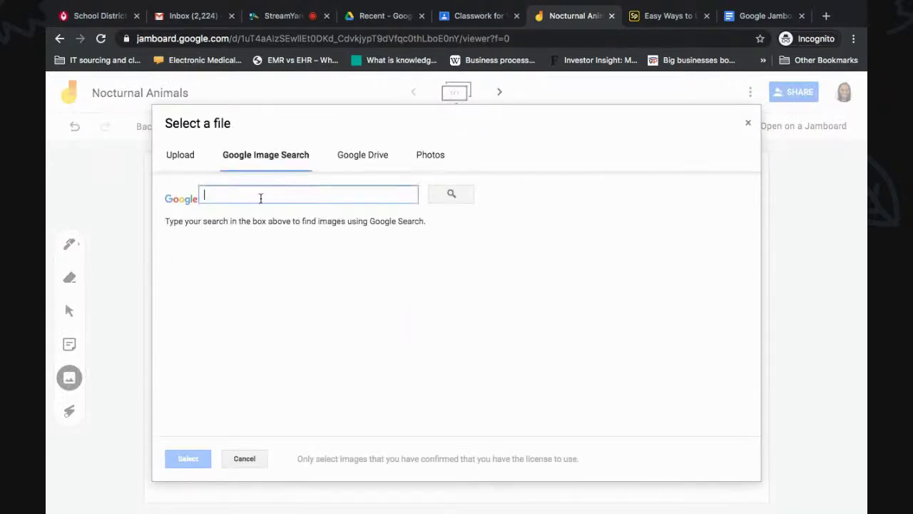
{"action": "type", "text": "bats"}
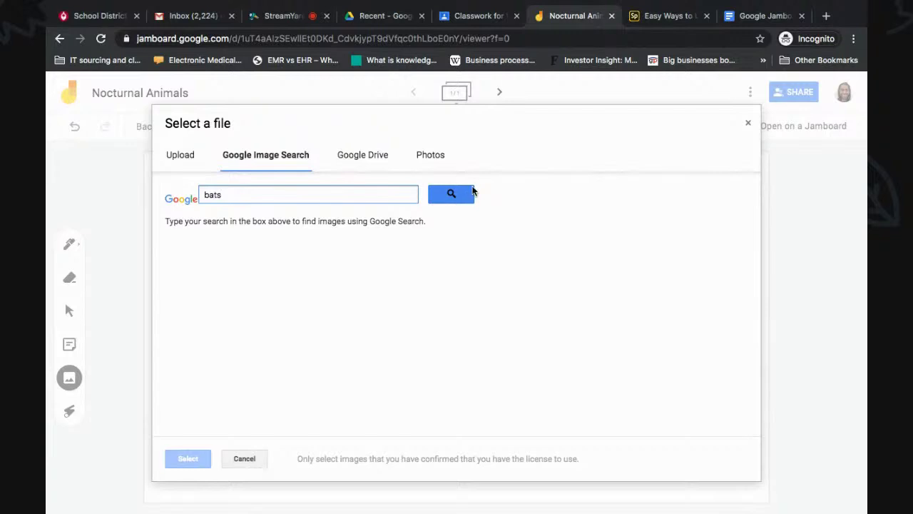
{"action": "left_click", "coordinate": [470, 193]}
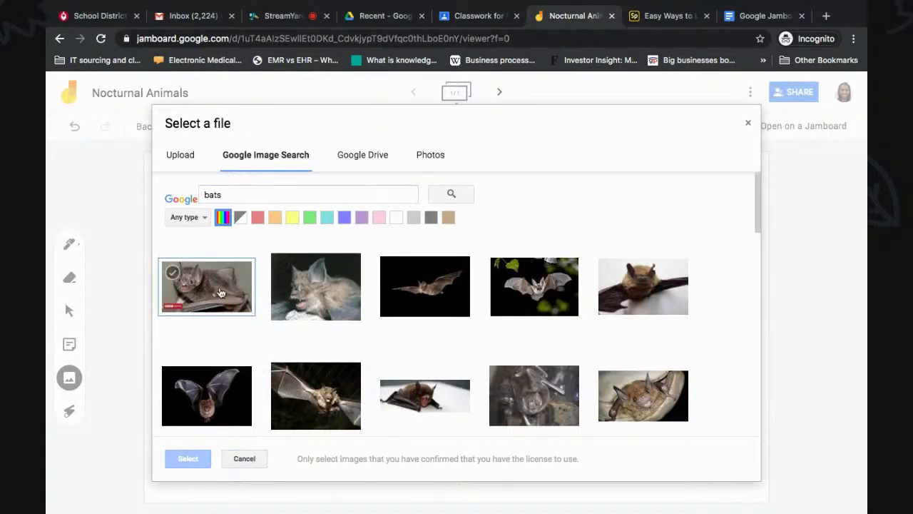
{"action": "left_click", "coordinate": [220, 292]}
{"action": "left_click", "coordinate": [187, 459]}
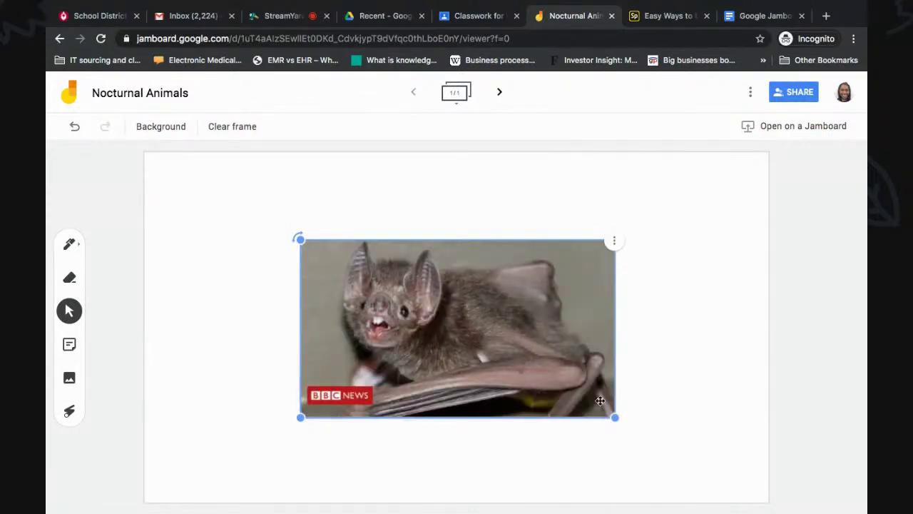
{"action": "left_click_drag", "start_coordinate": [615, 416], "coordinate": [495, 350]}
{"action": "left_click_drag", "start_coordinate": [440, 307], "coordinate": [308, 249]}
- Add a yellow sticky note with the text "An animal that sleeps during the day."
{"action": "left_click", "coordinate": [68, 348]}
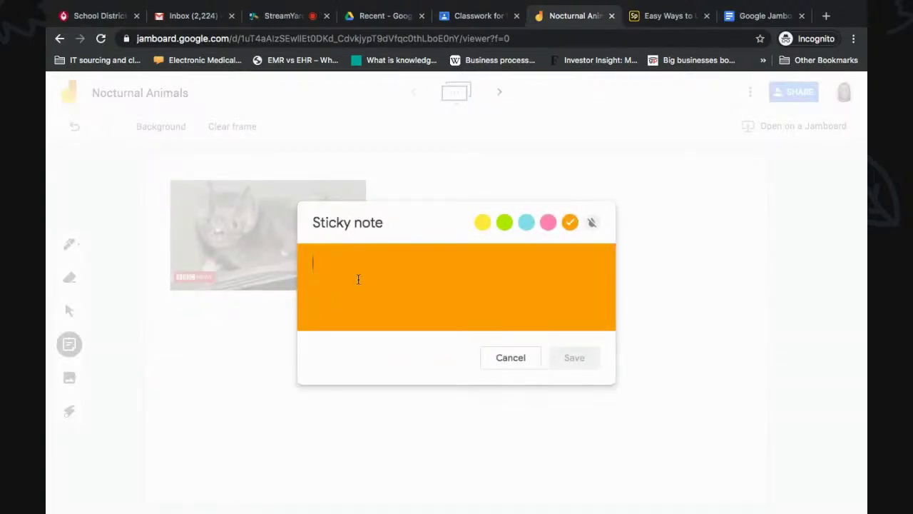
{"action": "type", "text": "A"}
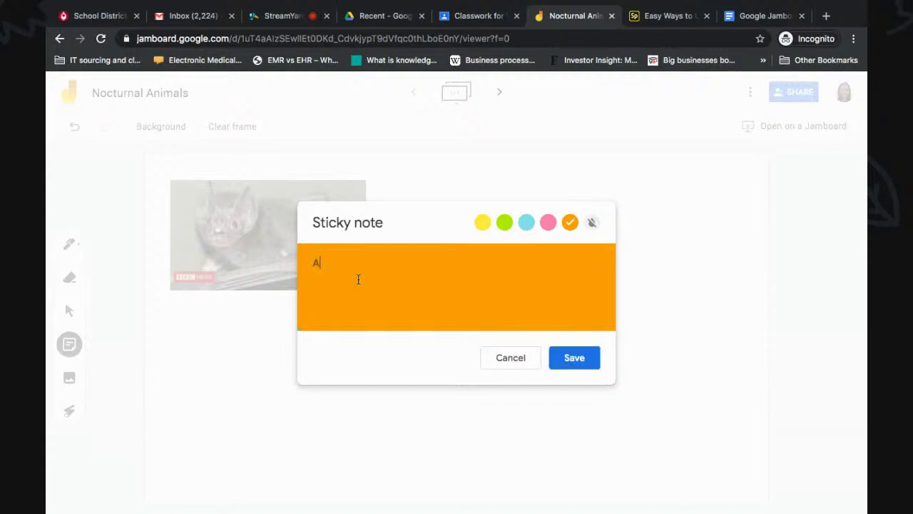
{"action": "type", "text": "n animal that sleeps during the d"}
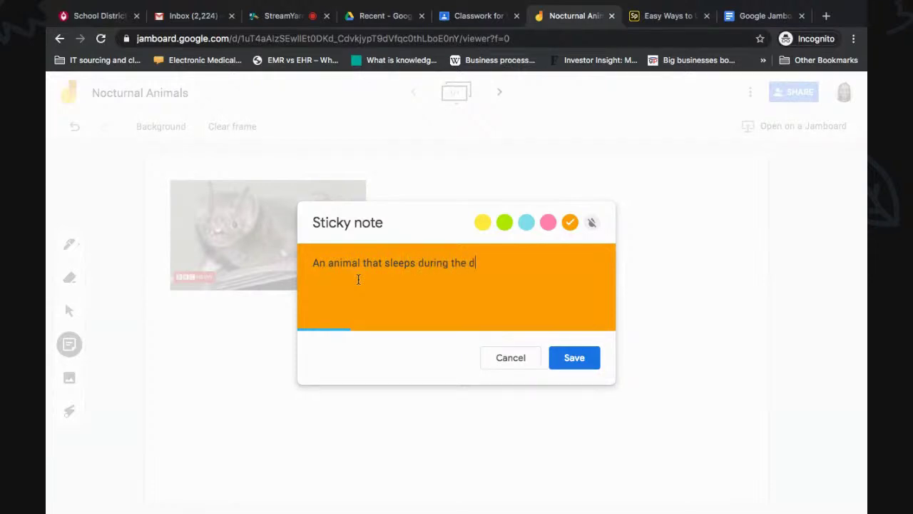
{"action": "type", "text": "ay."}
{"action": "left_click", "coordinate": [483, 222]}
{"action": "left_click", "coordinate": [568, 357]}
{"action": "left_click", "coordinate": [526, 360]}
- Move the yellow sticky note off the bat photo to the upper-right area of the frame
{"action": "left_click_drag", "start_coordinate": [253, 196], "coordinate": [560, 200]}
{"action": "left_click", "coordinate": [449, 183]}
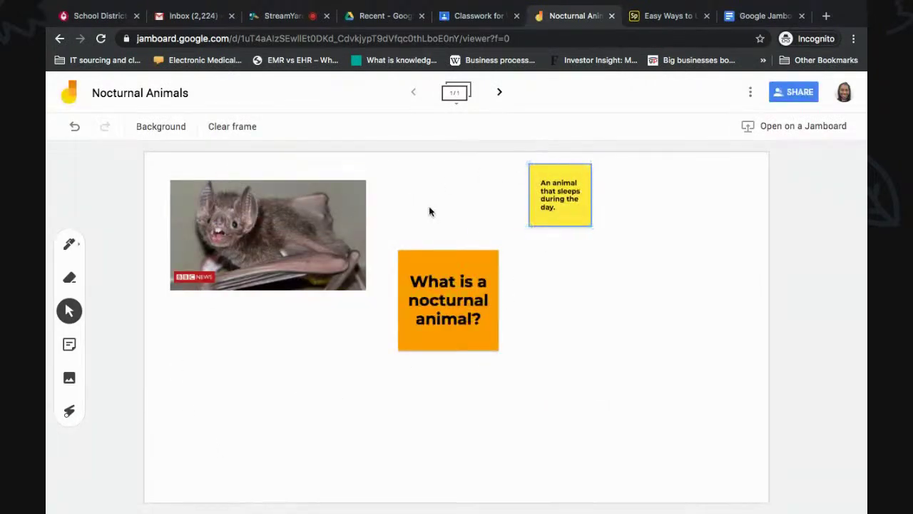
{"action": "left_click_drag", "start_coordinate": [540, 209], "coordinate": [628, 219]}
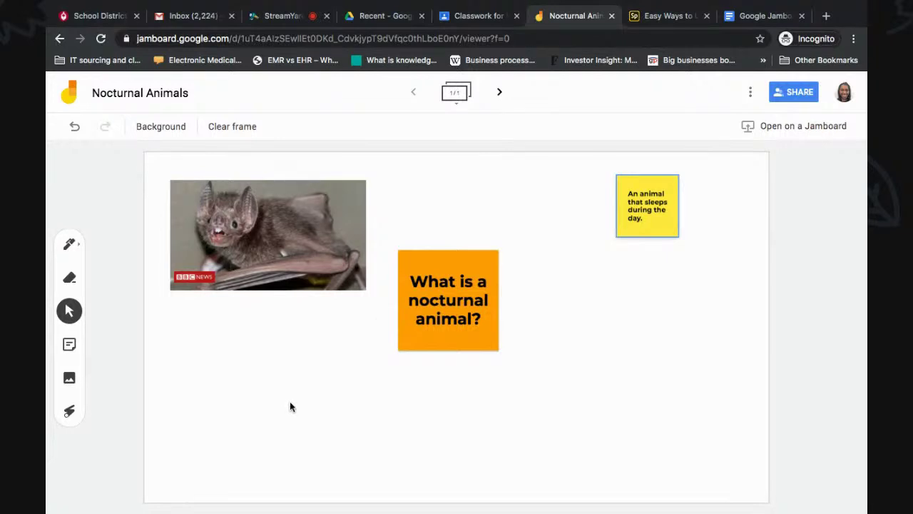
{"action": "left_click", "coordinate": [637, 207]}
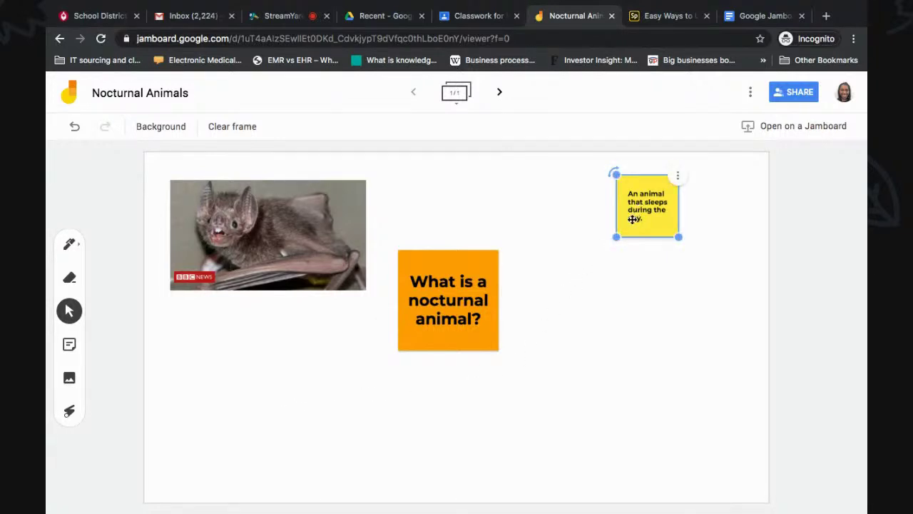
{"action": "left_click", "coordinate": [510, 275]}
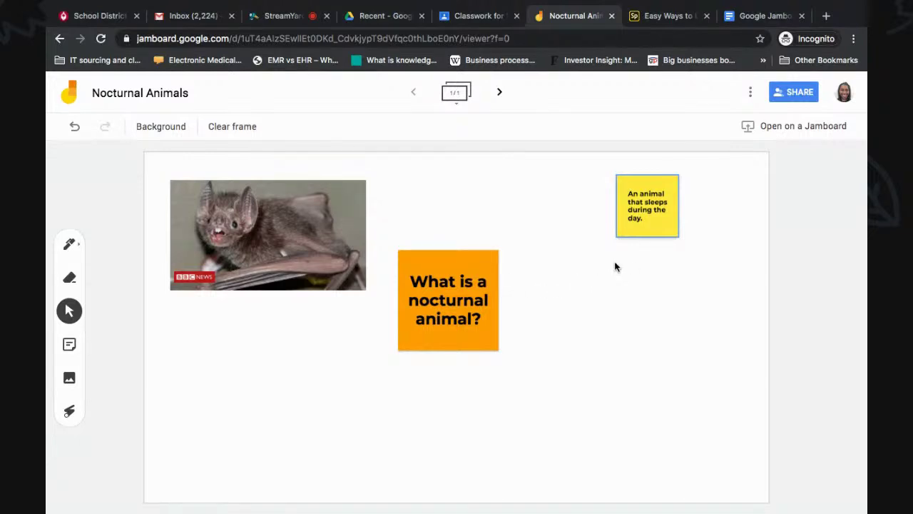
{"action": "left_click", "coordinate": [650, 230]}
{"action": "left_click", "coordinate": [552, 321]}
{"action": "left_click", "coordinate": [645, 236]}
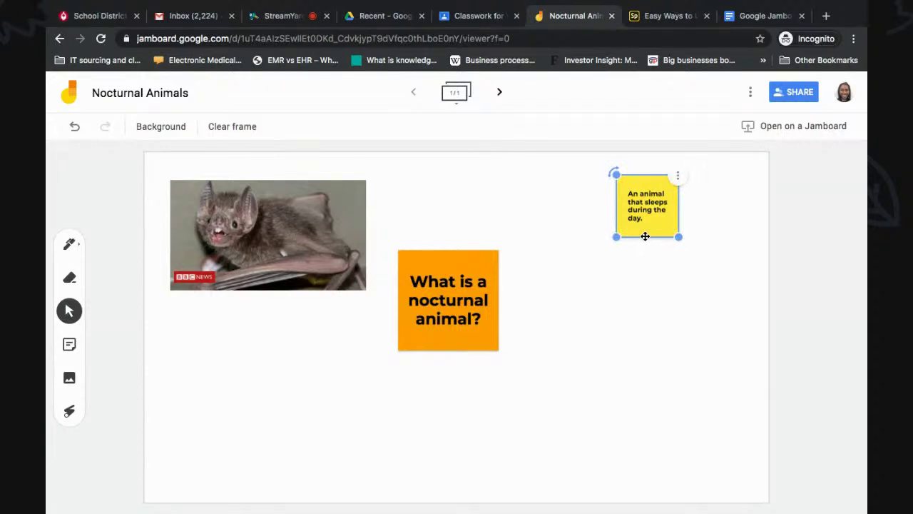
{"action": "left_click", "coordinate": [622, 276]}
- Switch to the Adobe Spark page and review the Brainstorming Activities and Sorting Activity #1 examples
{"action": "left_click", "coordinate": [667, 16]}
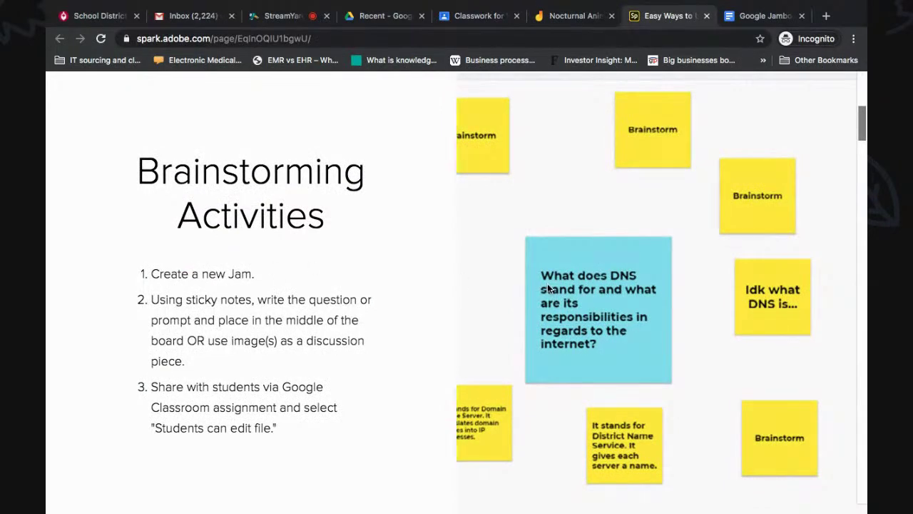
{"action": "scroll", "coordinate": [529, 289], "scroll_direction": "up", "scroll_amount": 2}
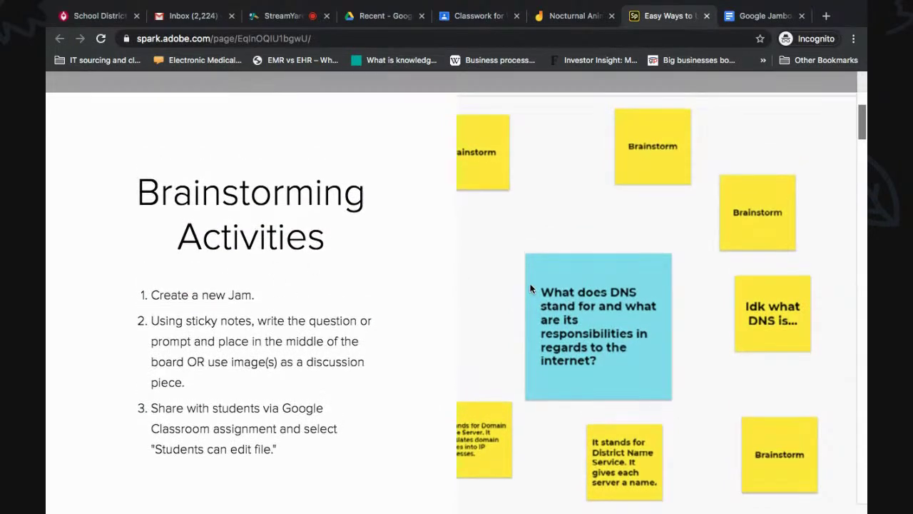
{"action": "scroll", "coordinate": [528, 284], "scroll_direction": "down", "scroll_amount": 6}
{"action": "scroll", "coordinate": [533, 289], "scroll_direction": "down", "scroll_amount": 2}
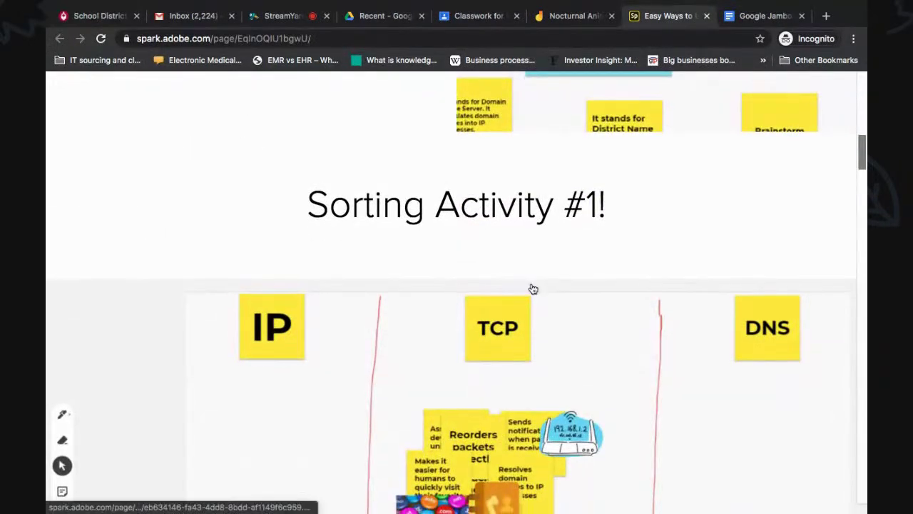
{"action": "scroll", "coordinate": [544, 282], "scroll_direction": "down", "scroll_amount": 2}
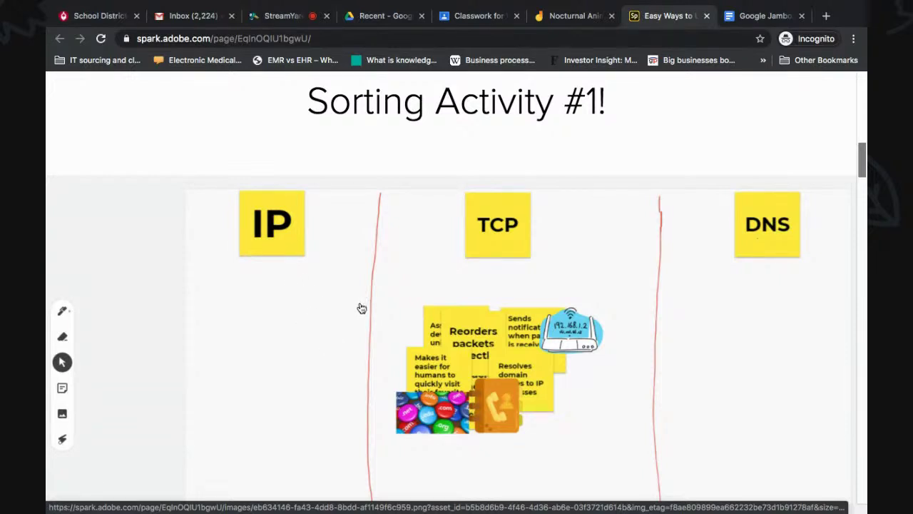
{"action": "scroll", "coordinate": [531, 309], "scroll_direction": "down", "scroll_amount": 1}
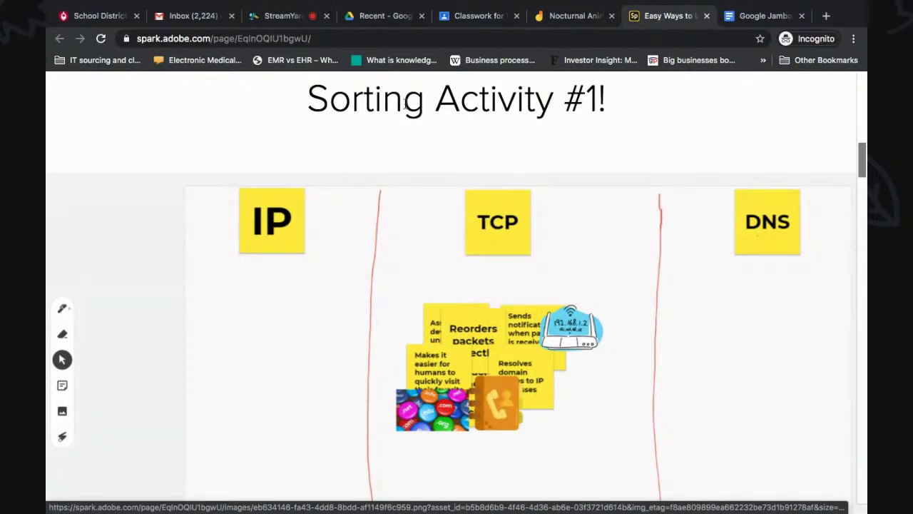
- Return to the Nocturnal Animals jam, add a second frame and divide it into three columns with two freehand vertical pen lines
{"action": "left_click", "coordinate": [563, 16]}
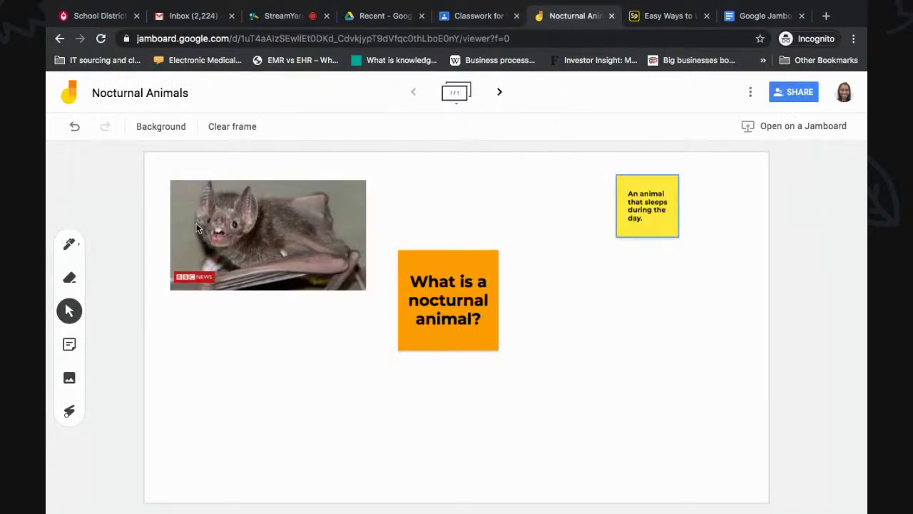
{"action": "left_click", "coordinate": [499, 93]}
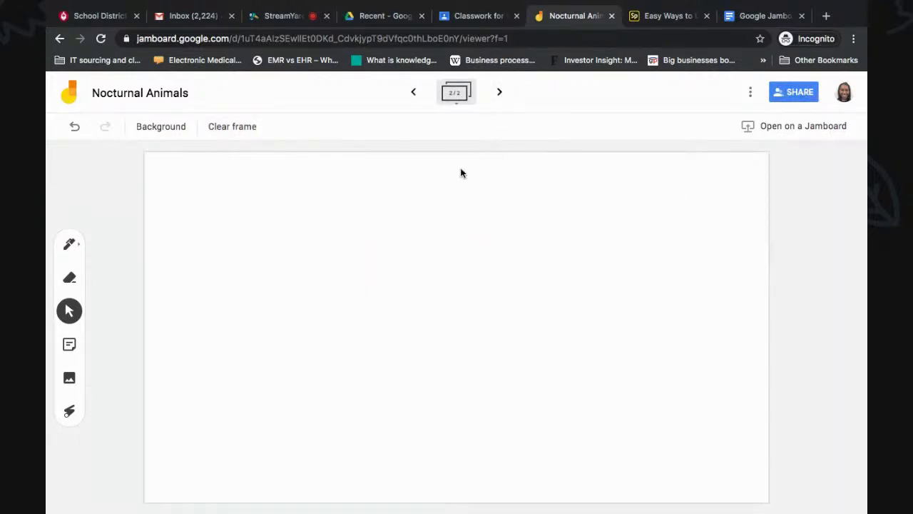
{"action": "left_click", "coordinate": [71, 246]}
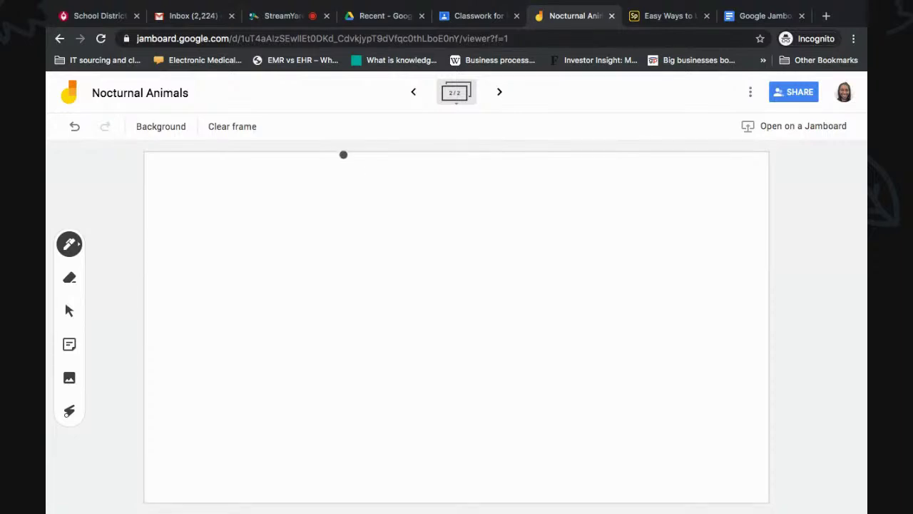
{"action": "mouse_move", "coordinate": [343, 154]}
{"action": "left_mouse_down"}
{"action": "mouse_move", "coordinate": [335, 263]}
{"action": "mouse_move", "coordinate": [350, 371]}
{"action": "mouse_move", "coordinate": [314, 504]}
{"action": "left_mouse_up"}
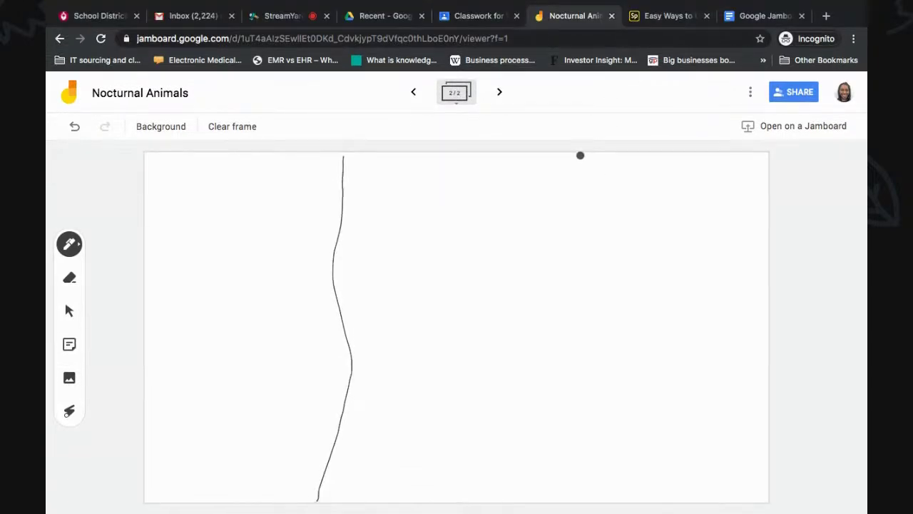
{"action": "mouse_move", "coordinate": [580, 154]}
{"action": "left_mouse_down"}
{"action": "mouse_move", "coordinate": [581, 404]}
{"action": "mouse_move", "coordinate": [571, 469]}
{"action": "mouse_move", "coordinate": [578, 507]}
{"action": "left_mouse_up"}
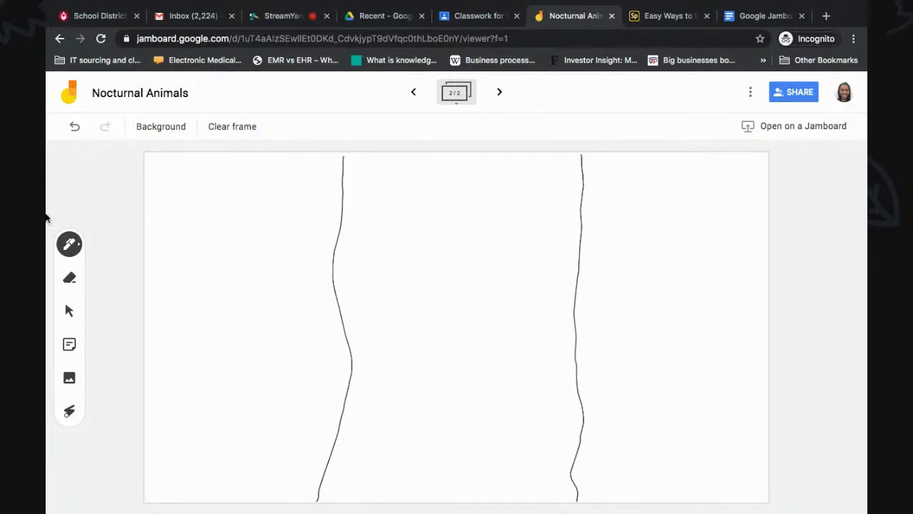
- Add a yellow sticky note reading "Mammals" to the three-column frame
{"action": "left_click", "coordinate": [71, 344]}
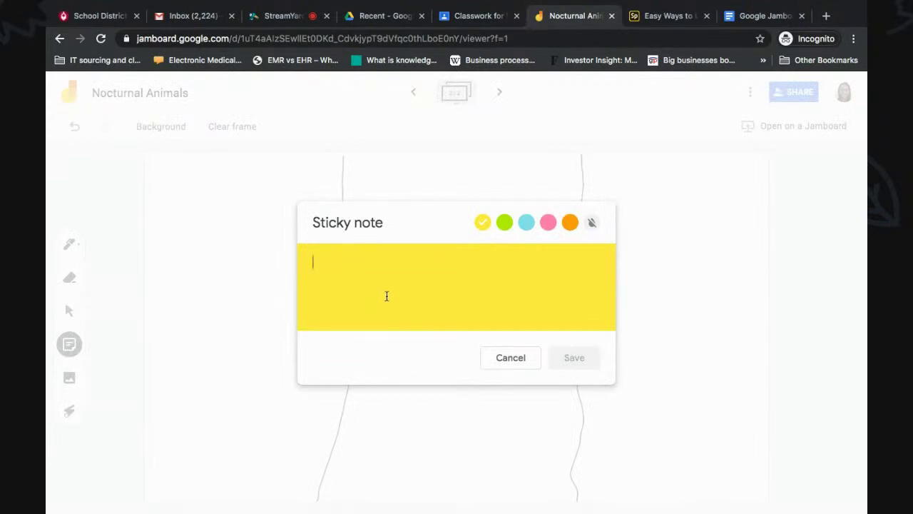
{"action": "type", "text": "Noctu"}
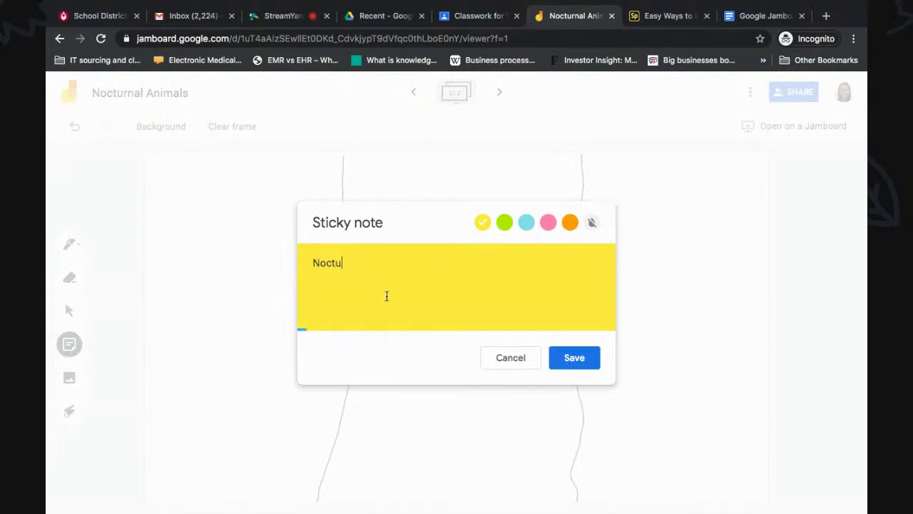
{"action": "key", "text": "BackSpace"}
{"action": "key", "text": "BackSpace"}
{"action": "key", "text": "BackSpace"}
{"action": "key", "text": "BackSpace"}
{"action": "key", "text": "BackSpace"}
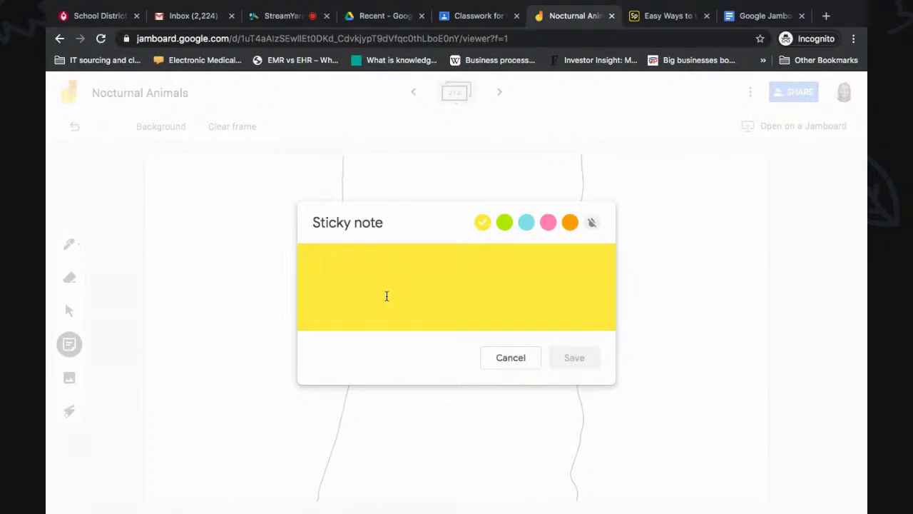
{"action": "type", "text": "Mammals"}
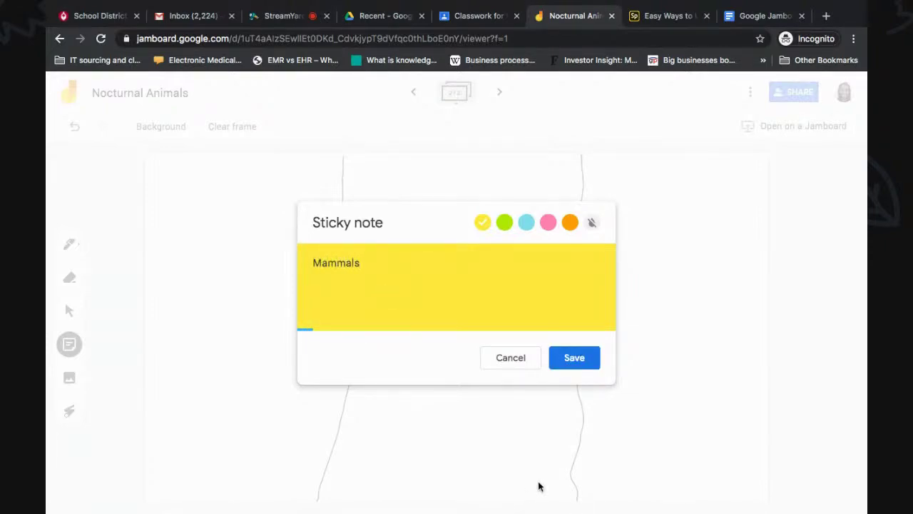
{"action": "left_click", "coordinate": [573, 359]}
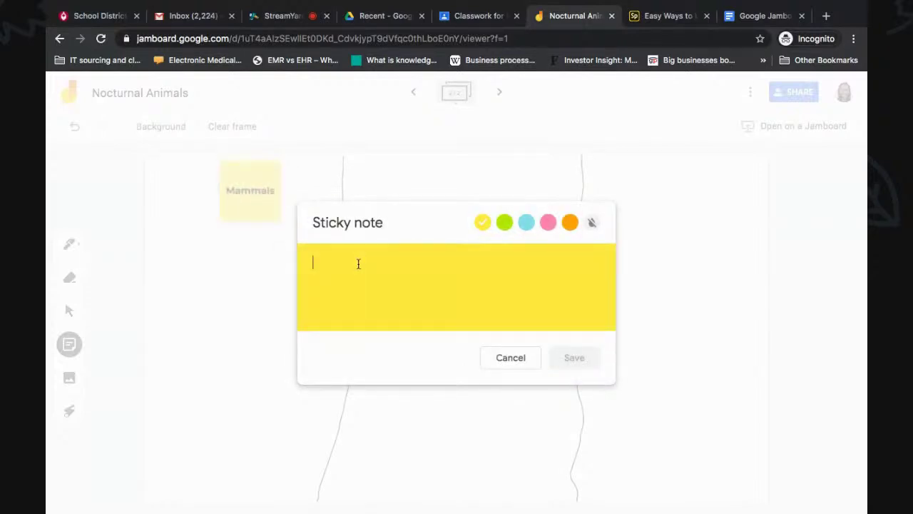
- Add two more yellow sticky notes reading "Amphibians" and "Reptiles"
{"action": "type", "text": "Amphibians"}
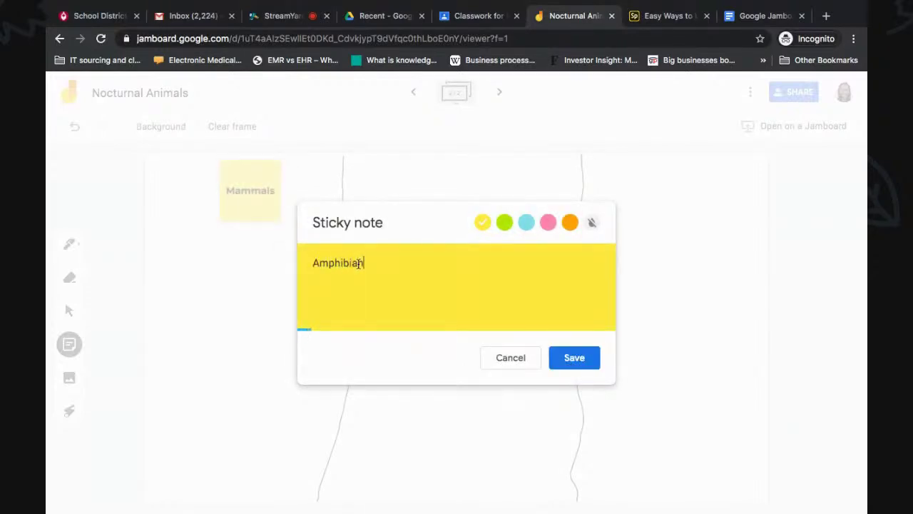
{"action": "left_click", "coordinate": [574, 358]}
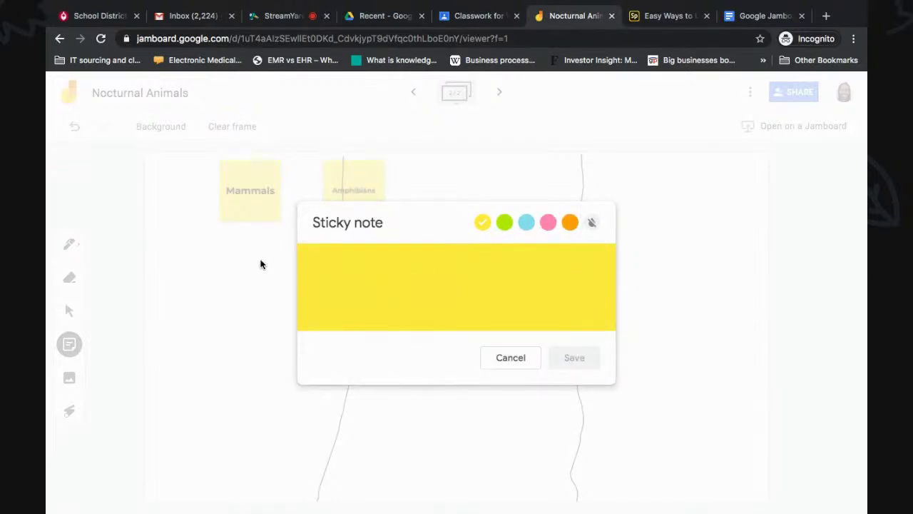
{"action": "type", "text": "Reptiles"}
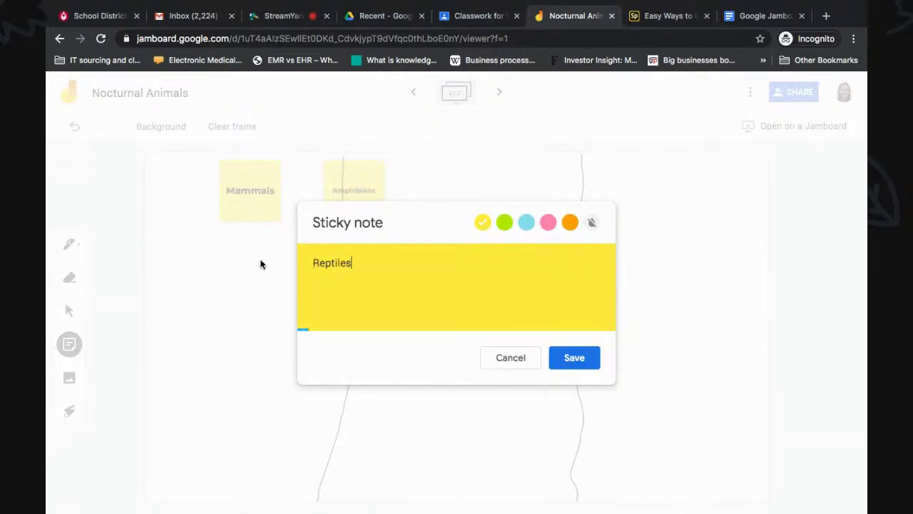
{"action": "left_click", "coordinate": [573, 357]}
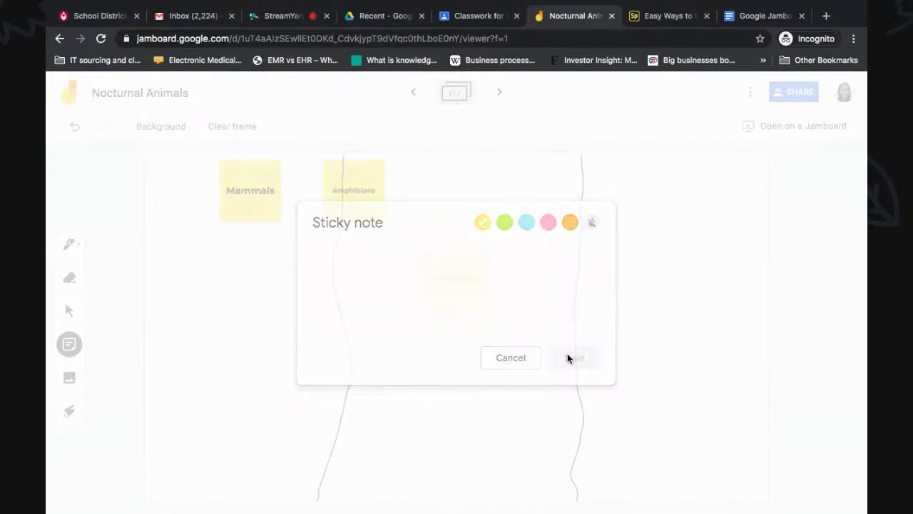
- Arrange the sticky notes as column headings, with Mammals in the left column, Amphibians in the middle and Reptiles in the right
{"action": "left_click_drag", "start_coordinate": [457, 190], "coordinate": [688, 195]}
{"action": "left_click_drag", "start_coordinate": [352, 188], "coordinate": [453, 191]}
{"action": "left_click_drag", "start_coordinate": [249, 214], "coordinate": [252, 219]}
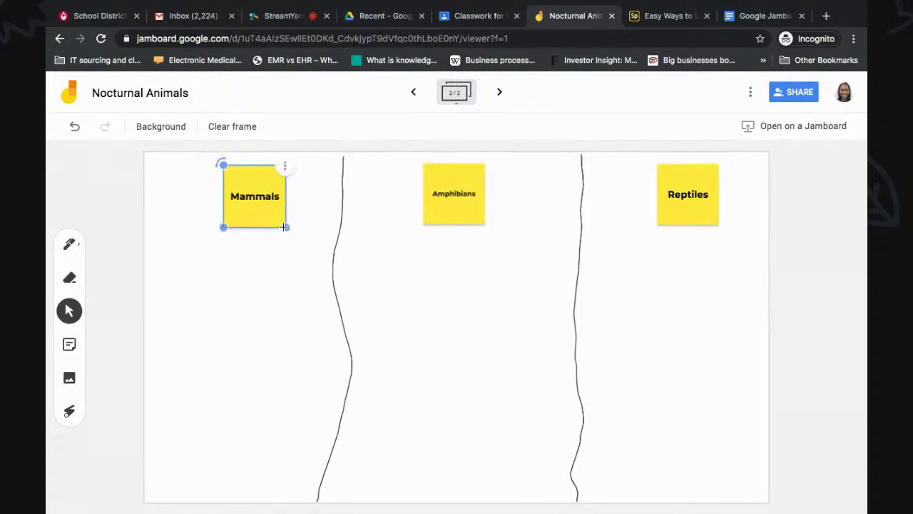
- Enlarge the Mammals, Amphibians and Reptiles heading notes slightly and shift Mammals a little left within its column
{"action": "left_click_drag", "start_coordinate": [284, 227], "coordinate": [302, 243]}
{"action": "left_click_drag", "start_coordinate": [270, 207], "coordinate": [250, 204]}
{"action": "left_click", "coordinate": [469, 212]}
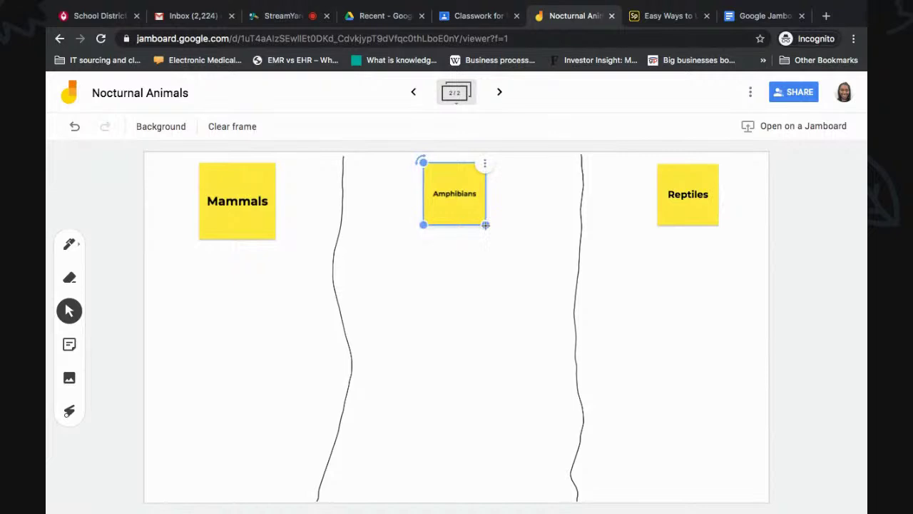
{"action": "left_click_drag", "start_coordinate": [484, 224], "coordinate": [504, 241]}
{"action": "left_click", "coordinate": [715, 219]}
{"action": "mouse_move", "coordinate": [717, 221]}
{"action": "left_mouse_down"}
{"action": "mouse_move", "coordinate": [736, 246]}
{"action": "mouse_move", "coordinate": [707, 222]}
{"action": "left_mouse_up"}
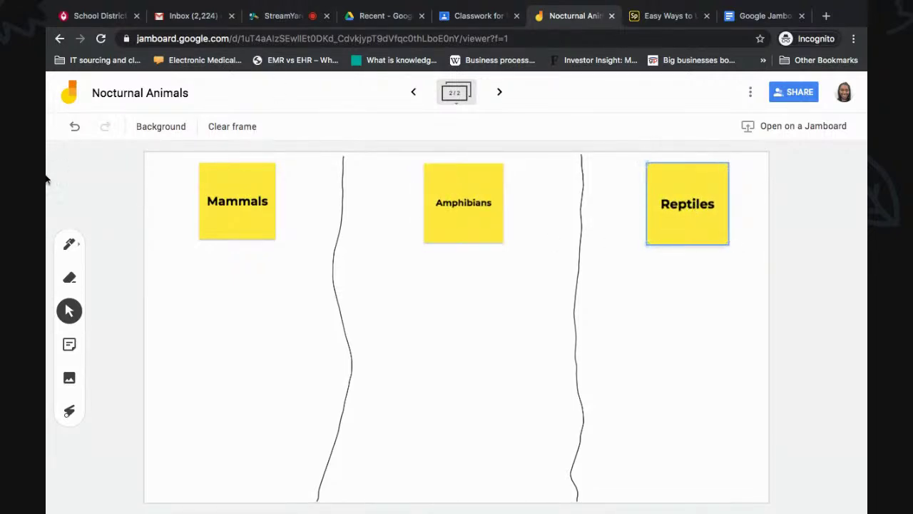
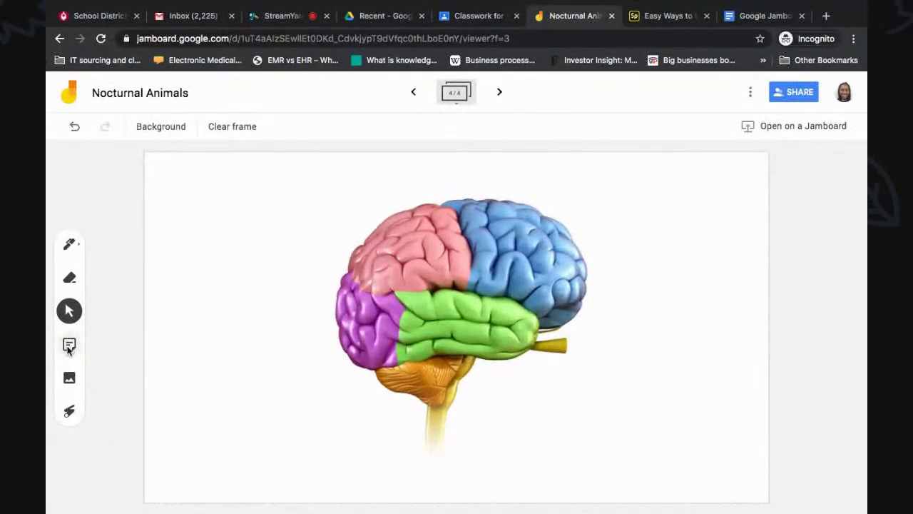
- Add five yellow sticky notes numbered 1 to 5 to the brain image frame
{"action": "left_click", "coordinate": [496, 271]}
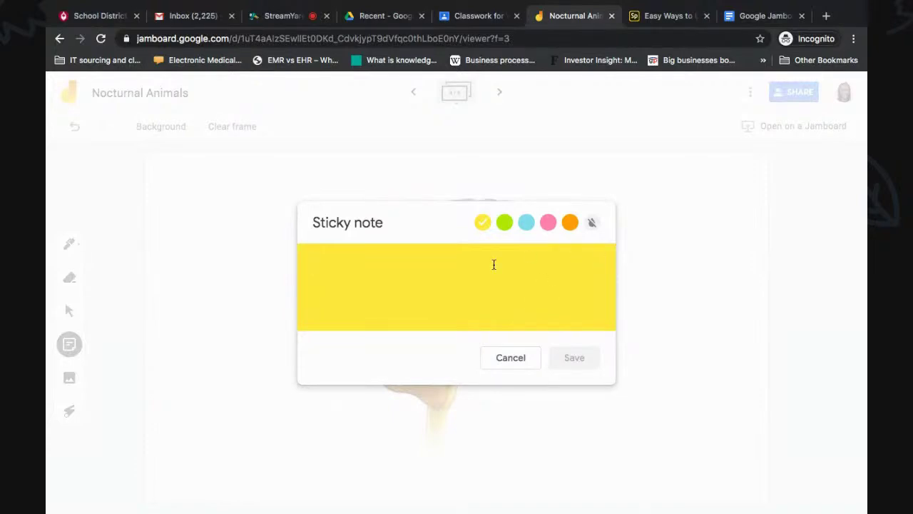
{"action": "type", "text": "1"}
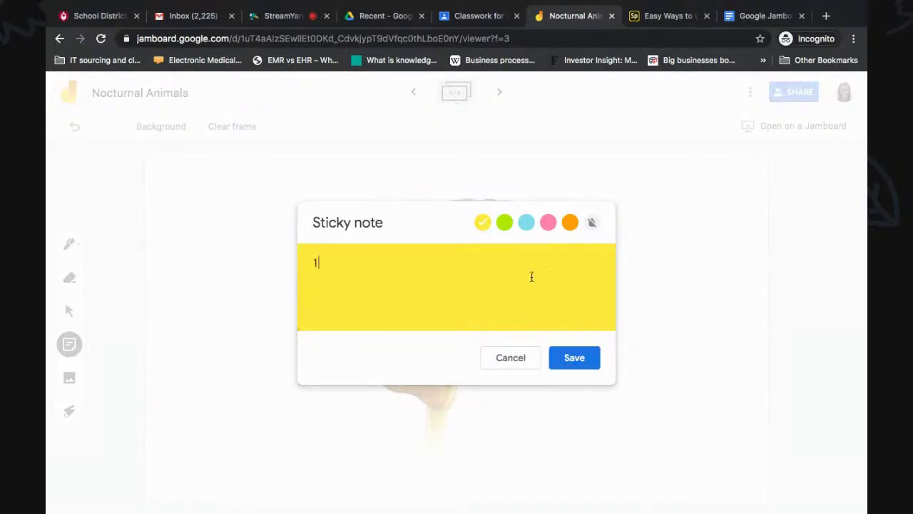
{"action": "left_click", "coordinate": [575, 358]}
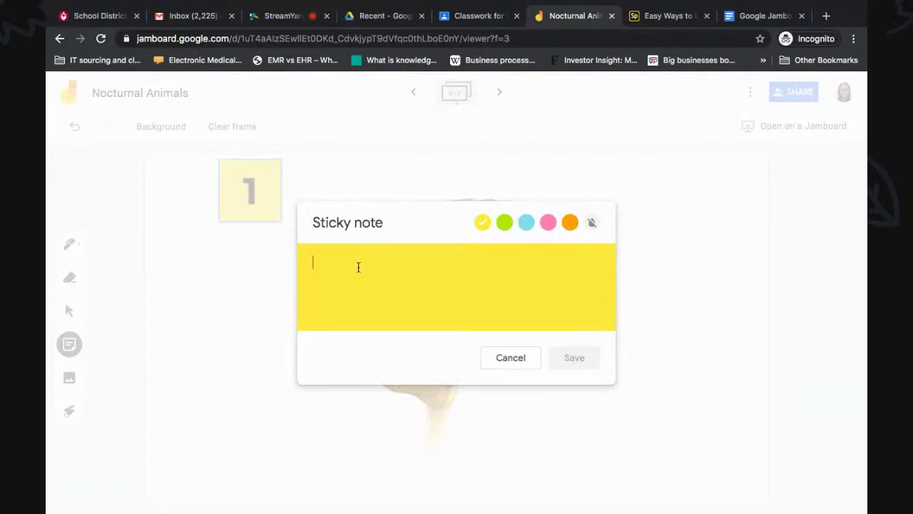
{"action": "type", "text": "2"}
{"action": "left_click", "coordinate": [574, 358]}
{"action": "type", "text": "3"}
{"action": "left_click", "coordinate": [574, 357]}
{"action": "type", "text": "4"}
{"action": "left_click", "coordinate": [574, 358]}
{"action": "type", "text": "5"}
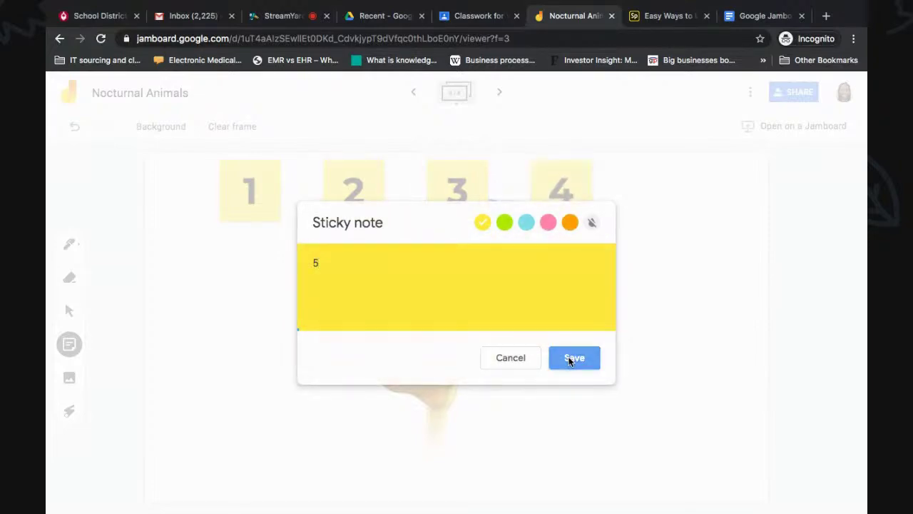
{"action": "left_click", "coordinate": [574, 357]}
{"action": "left_click", "coordinate": [510, 359]}
- Place note 1 on the brain's purple region, 2 on pink, 3 on blue, 4 on green and 5 over the brain stem
{"action": "left_click_drag", "start_coordinate": [277, 215], "coordinate": [363, 330]}
{"action": "left_click_drag", "start_coordinate": [360, 200], "coordinate": [404, 258]}
{"action": "left_click_drag", "start_coordinate": [463, 197], "coordinate": [543, 266]}
{"action": "left_click_drag", "start_coordinate": [563, 197], "coordinate": [455, 331]}
{"action": "left_click_drag", "start_coordinate": [678, 201], "coordinate": [450, 401]}
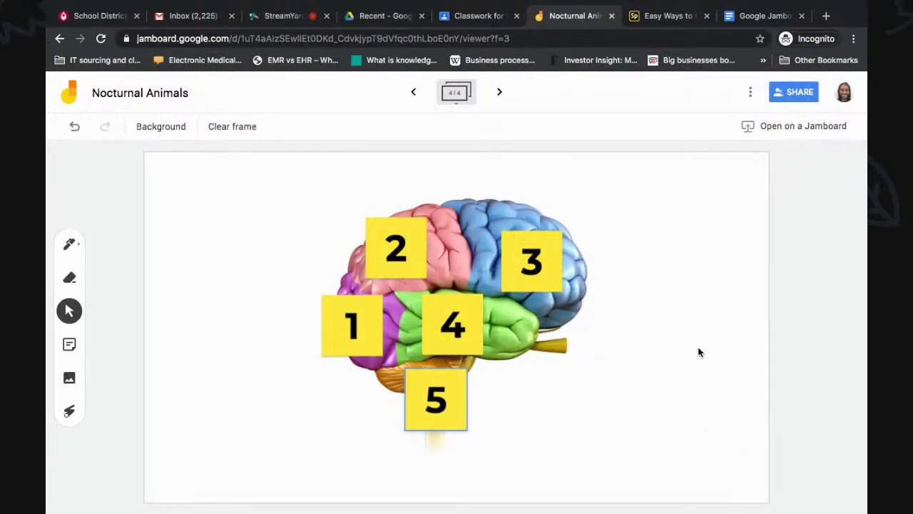
{"action": "left_click", "coordinate": [789, 276]}
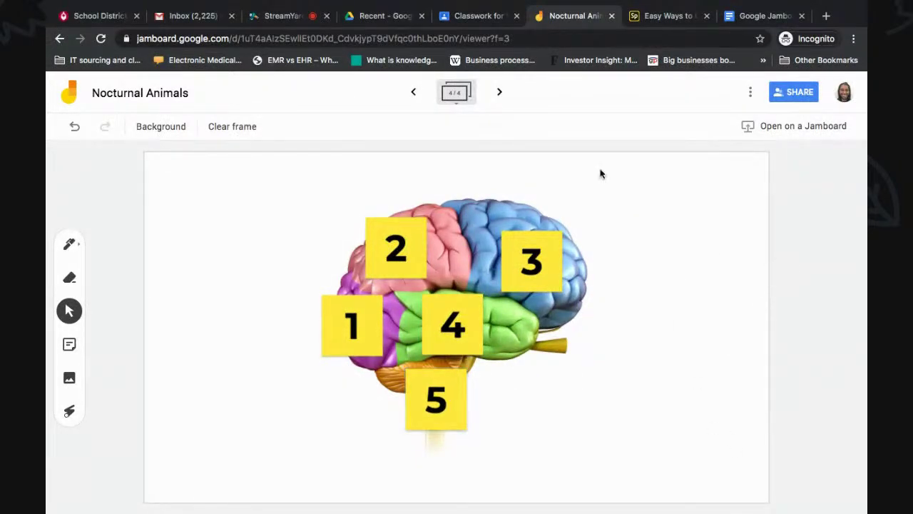
- Switch to Google Classroom, create a new assignment and attach the Nocturnal Animals jam from Google Drive
{"action": "left_click", "coordinate": [496, 17]}
{"action": "left_click", "coordinate": [306, 139]}
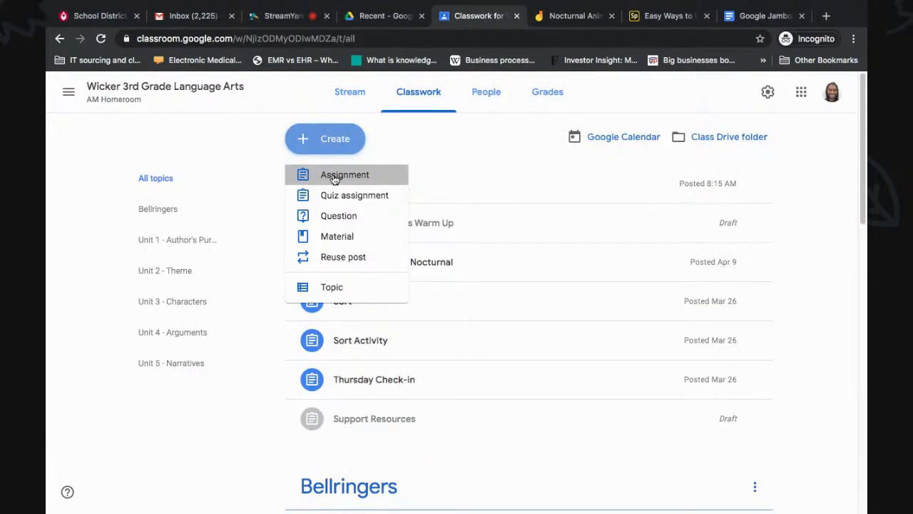
{"action": "left_click", "coordinate": [335, 176]}
{"action": "left_click", "coordinate": [116, 275]}
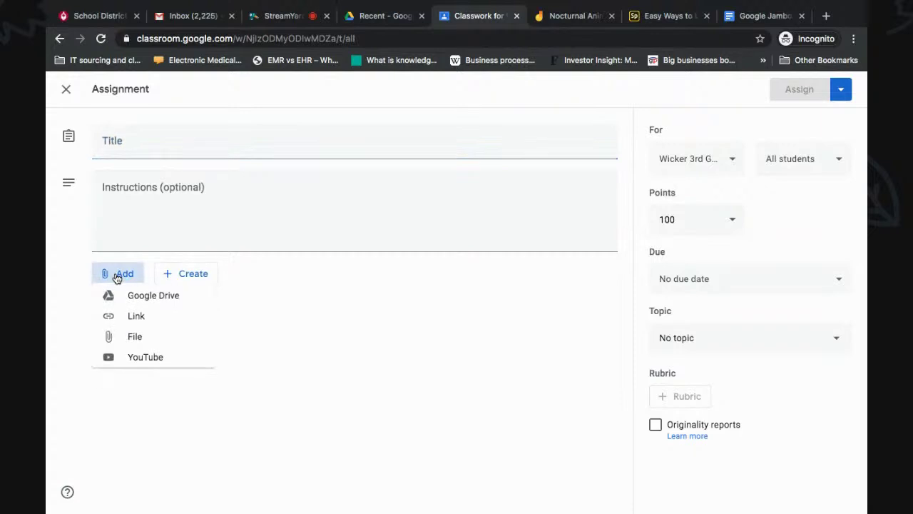
{"action": "key", "text": "Return"}
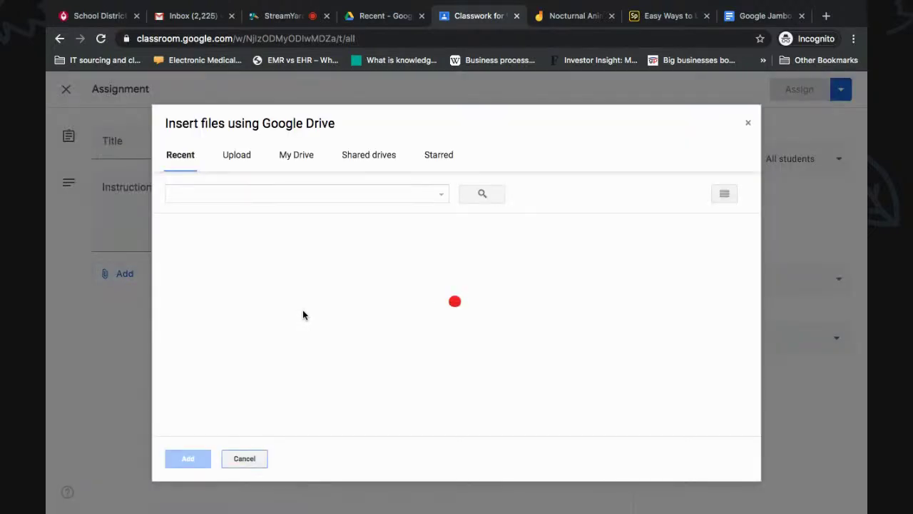
{"action": "left_click", "coordinate": [234, 283]}
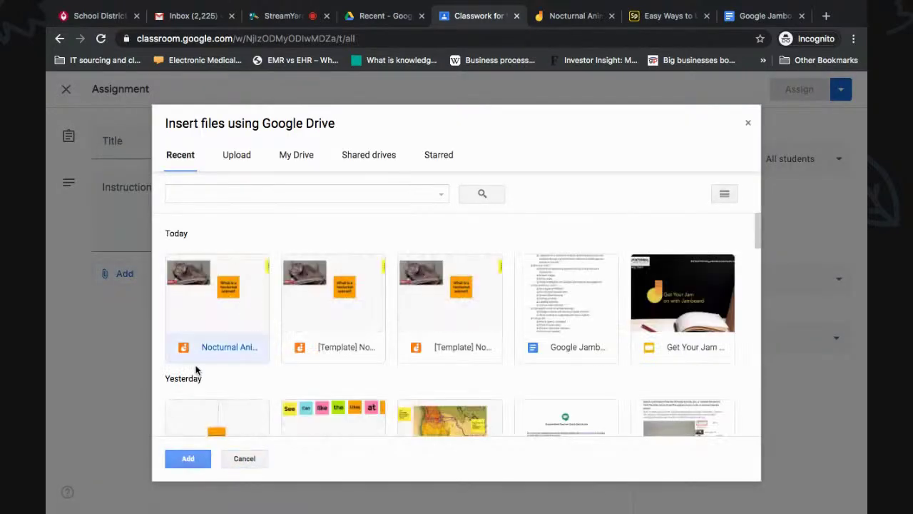
{"action": "left_click", "coordinate": [180, 458]}
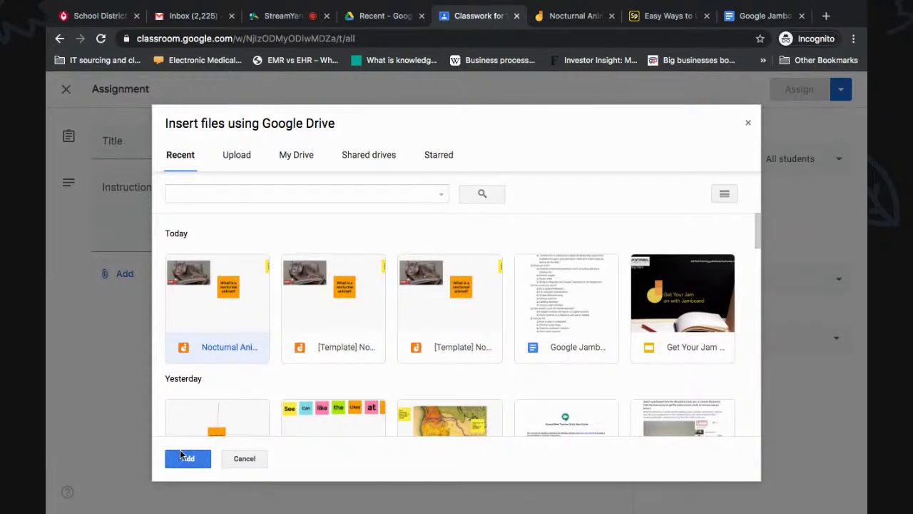
- Title the assignment "Brain labeling" and assign it to the class
{"action": "left_click", "coordinate": [164, 145]}
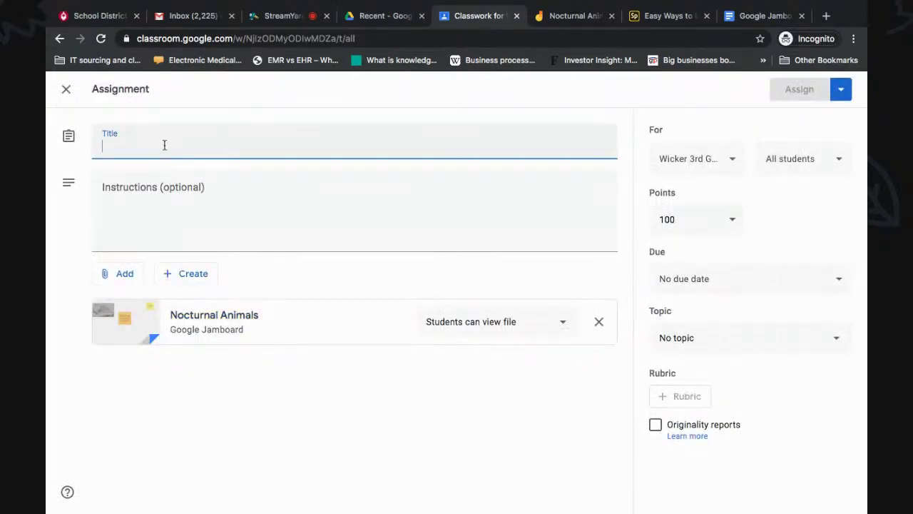
{"action": "type", "text": "Brain labeling"}
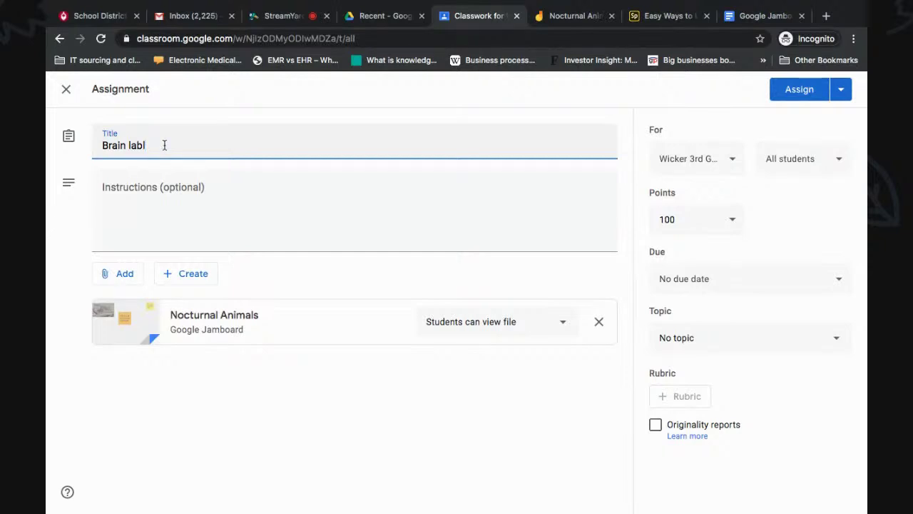
{"action": "left_click", "coordinate": [788, 91]}
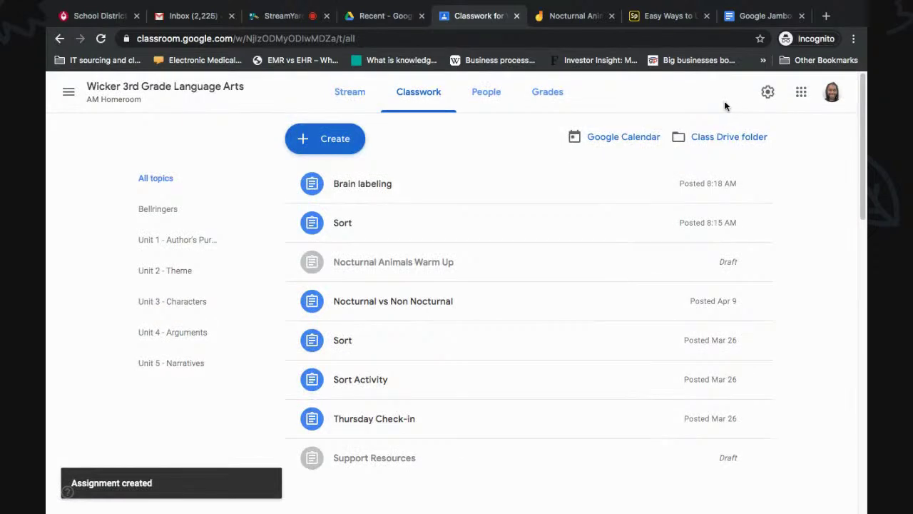
- Create another assignment in the class and title it "Labeling"
{"action": "left_click", "coordinate": [350, 146]}
{"action": "left_click", "coordinate": [325, 176]}
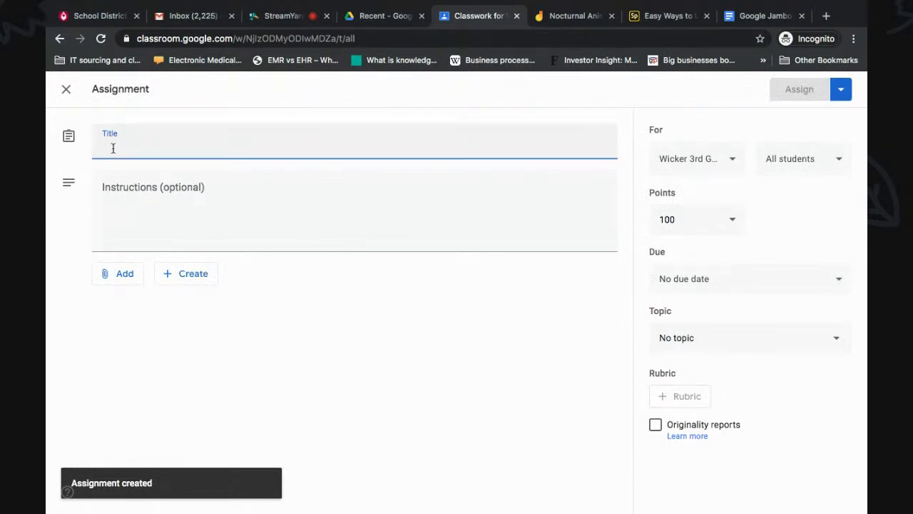
{"action": "type", "text": "Labelin"}
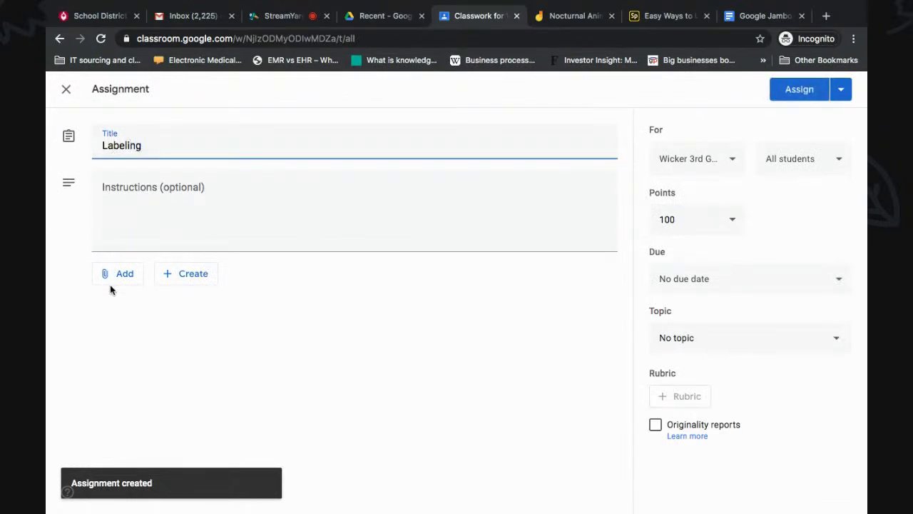
{"action": "type", "text": "g"}
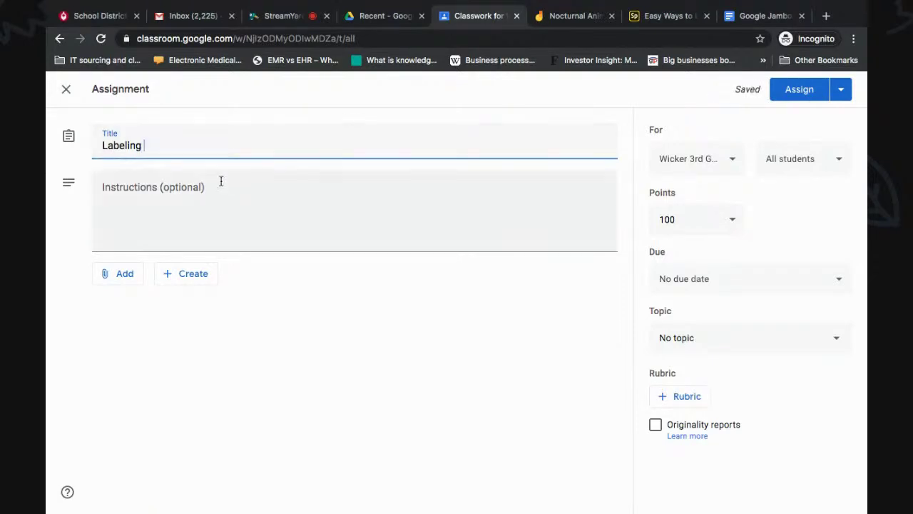
- Attach the Nocturnal Animals jam from Google Drive to the "Labeling" assignment
{"action": "left_click", "coordinate": [119, 280]}
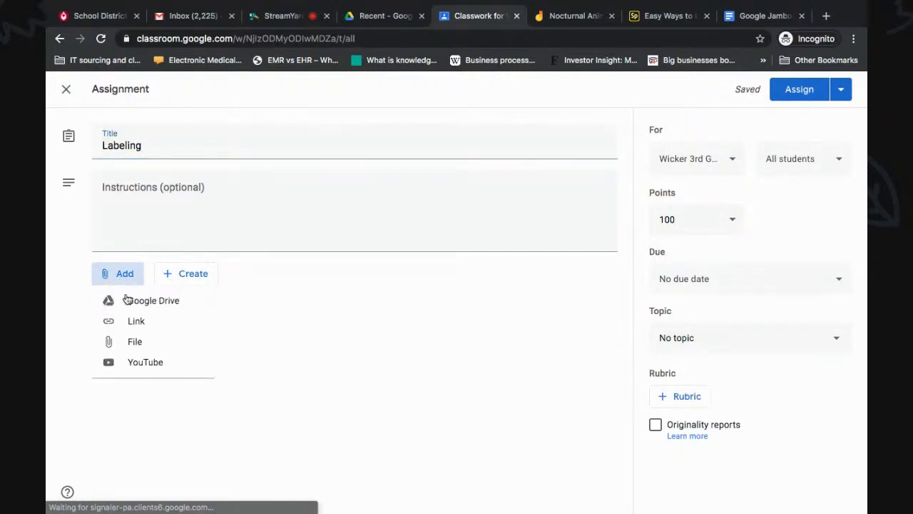
{"action": "left_click", "coordinate": [156, 305]}
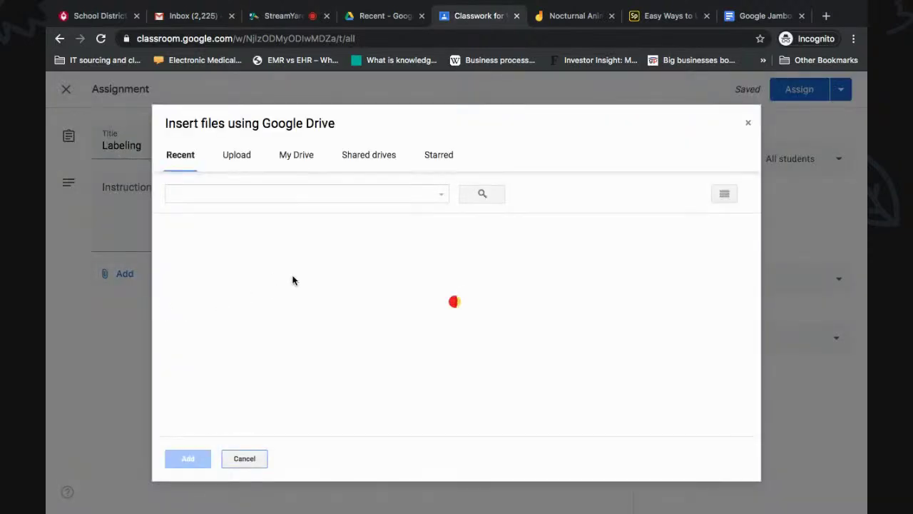
{"action": "left_click", "coordinate": [242, 302]}
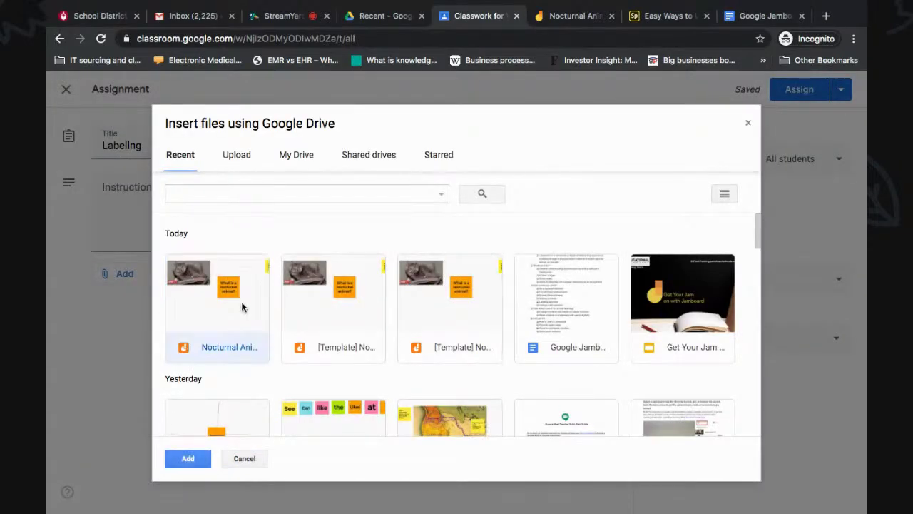
{"action": "left_click", "coordinate": [188, 459]}
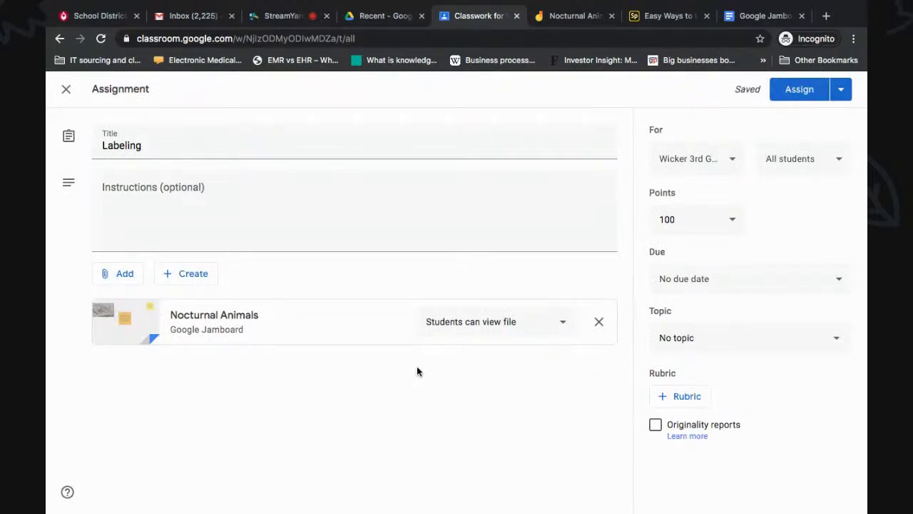
- Set the attached jam to make a copy for each student and assign it to the class
{"action": "left_click", "coordinate": [475, 323]}
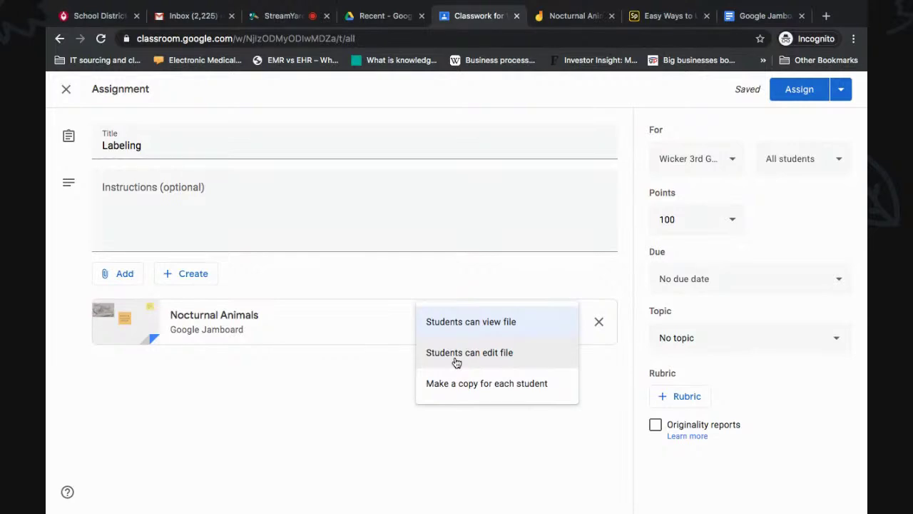
{"action": "left_click", "coordinate": [473, 386]}
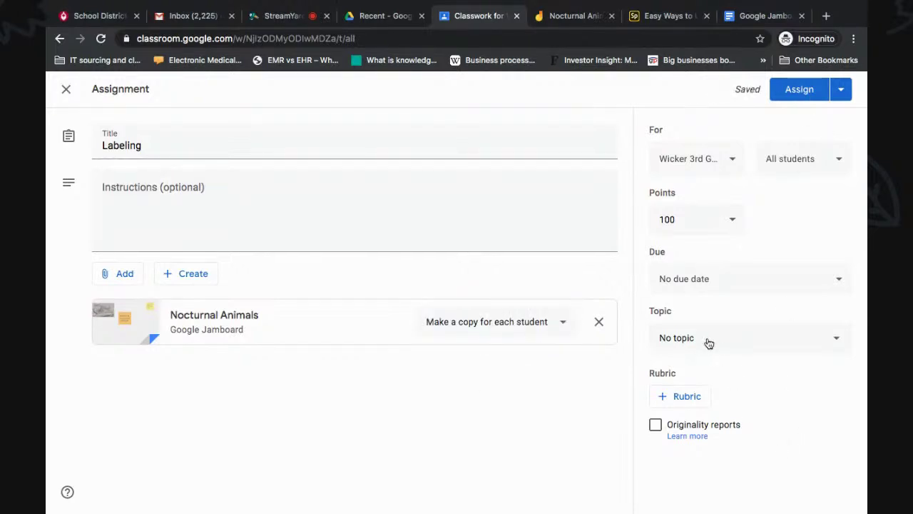
{"action": "left_click", "coordinate": [777, 90]}
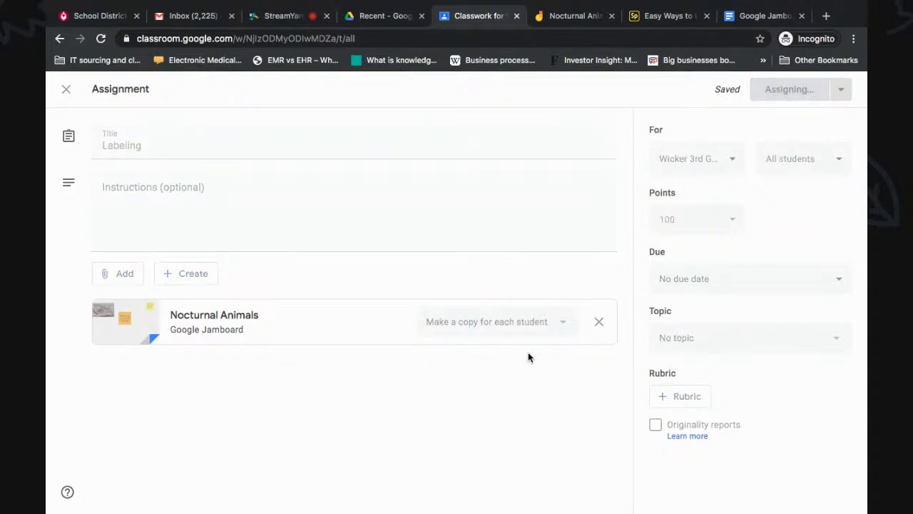
- Switch to the Nocturnal Animals jam and replace the text of note 1 with "Hypothalmus"
{"action": "left_click", "coordinate": [575, 16]}
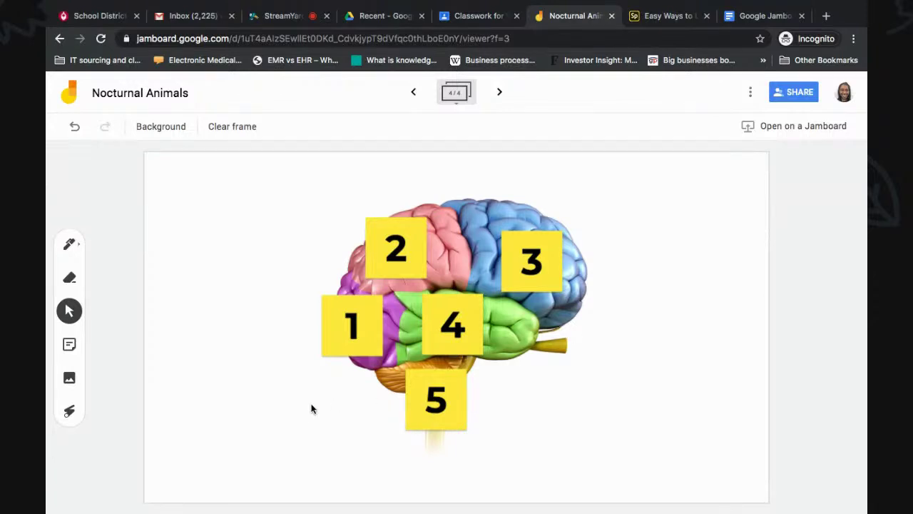
{"action": "double_click", "coordinate": [361, 329]}
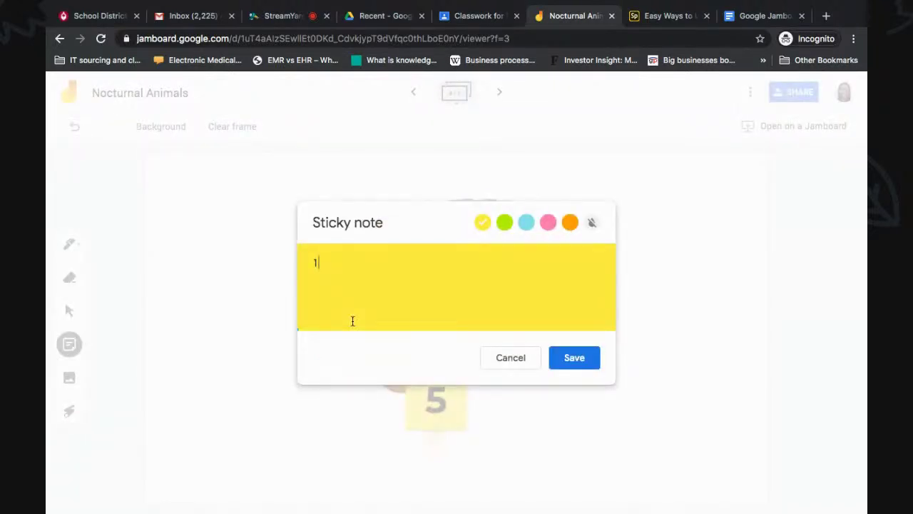
{"action": "key", "text": "BackSpace"}
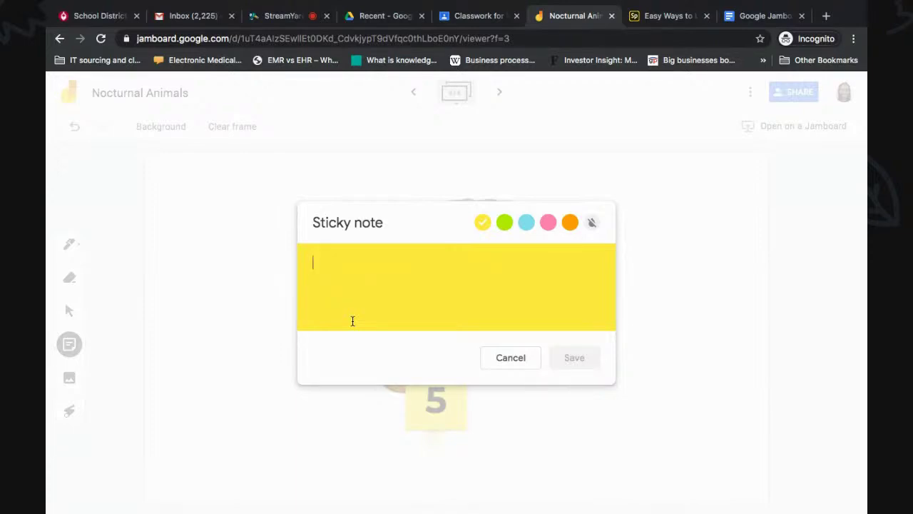
{"action": "type", "text": "Hypothalmus"}
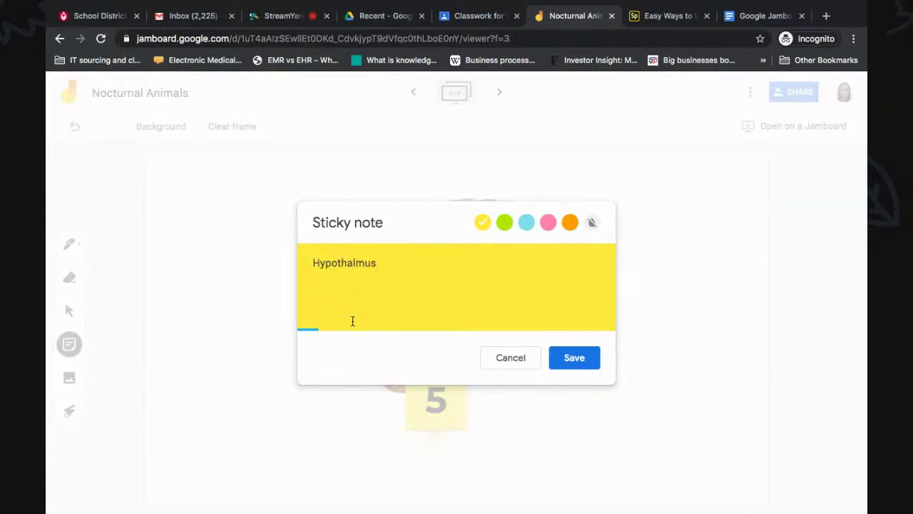
{"action": "left_click", "coordinate": [567, 356]}
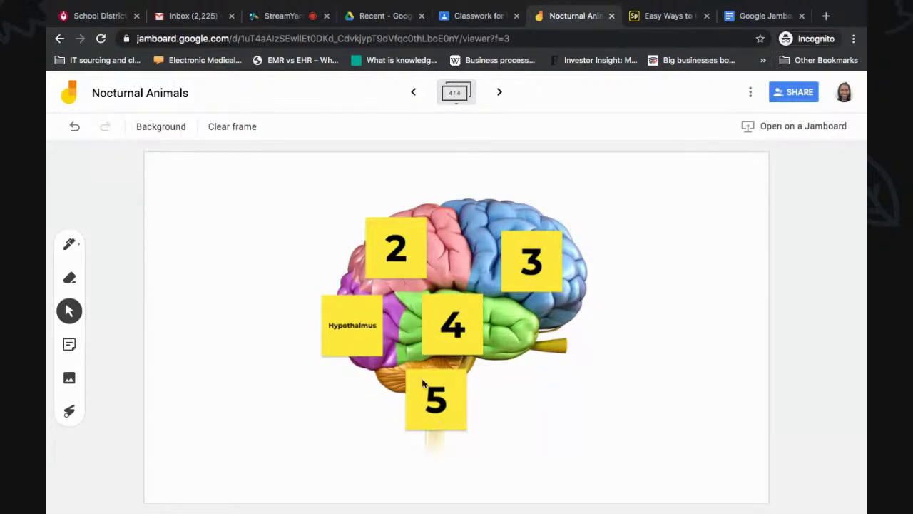
- Change the text of the note on the brain's purple region to "Frontla lobe"
{"action": "double_click", "coordinate": [359, 325]}
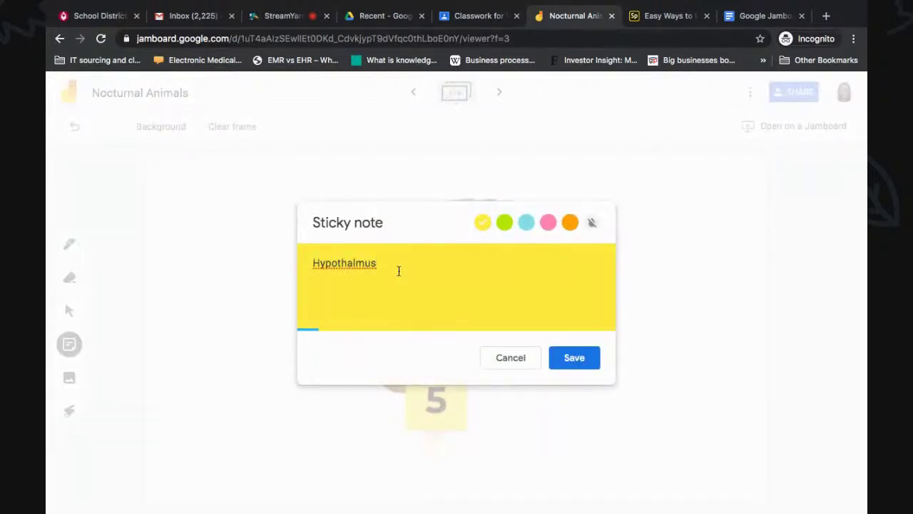
{"action": "key", "text": "BackSpace"}
{"action": "key", "text": "BackSpace"}
{"action": "key", "text": "BackSpace"}
{"action": "key", "text": "BackSpace"}
{"action": "key", "text": "BackSpace"}
{"action": "key", "text": "BackSpace"}
{"action": "type", "text": "Frontla lobe"}
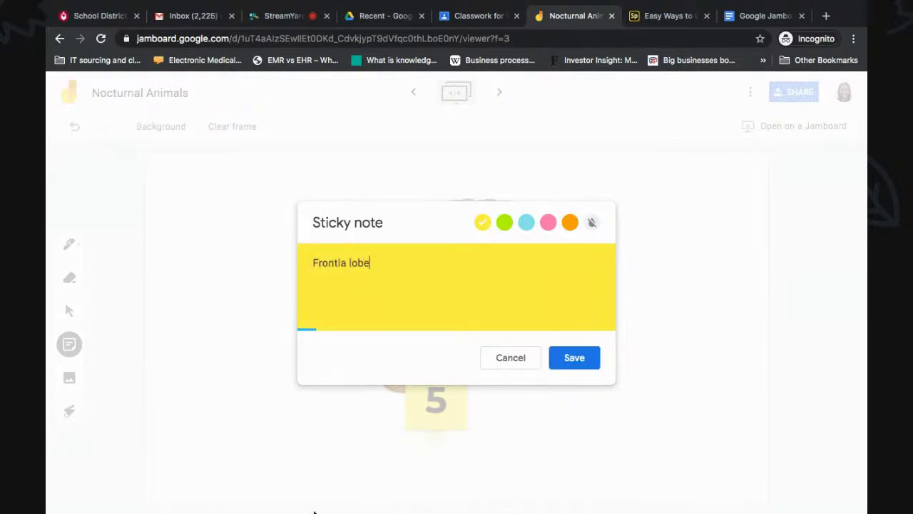
{"action": "left_click", "coordinate": [584, 351]}
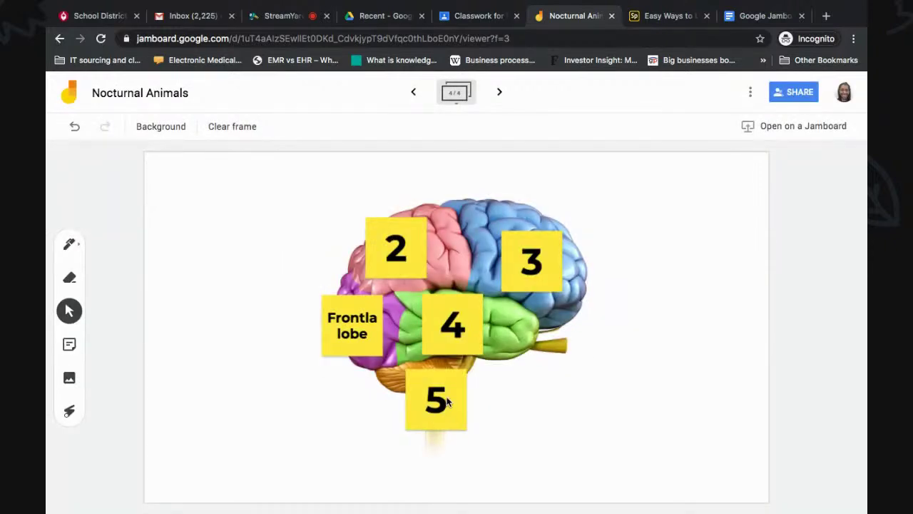
- Change note 3 on the blue region to "3gsgs" and note 2 on the pink region to "gsgs"
{"action": "double_click", "coordinate": [531, 257]}
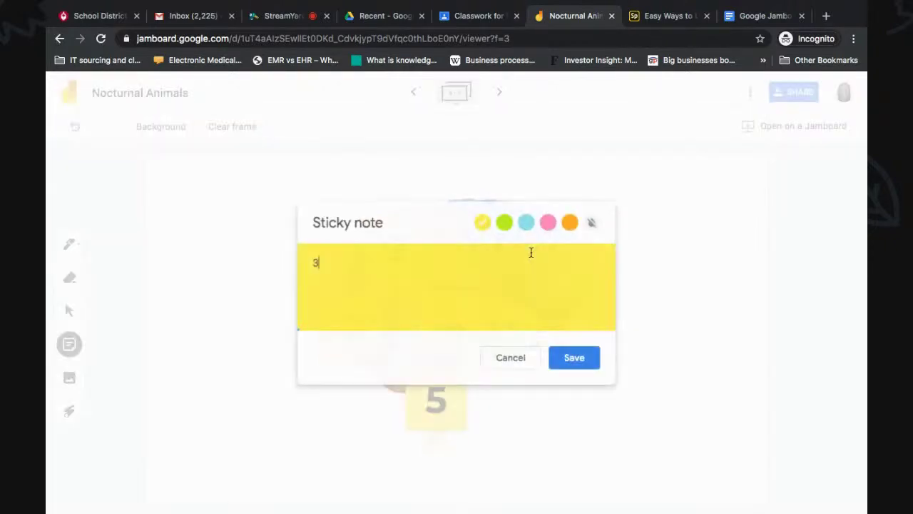
{"action": "type", "text": "gsgs"}
{"action": "left_click", "coordinate": [591, 361]}
{"action": "left_click", "coordinate": [416, 245]}
{"action": "double_click", "coordinate": [415, 245]}
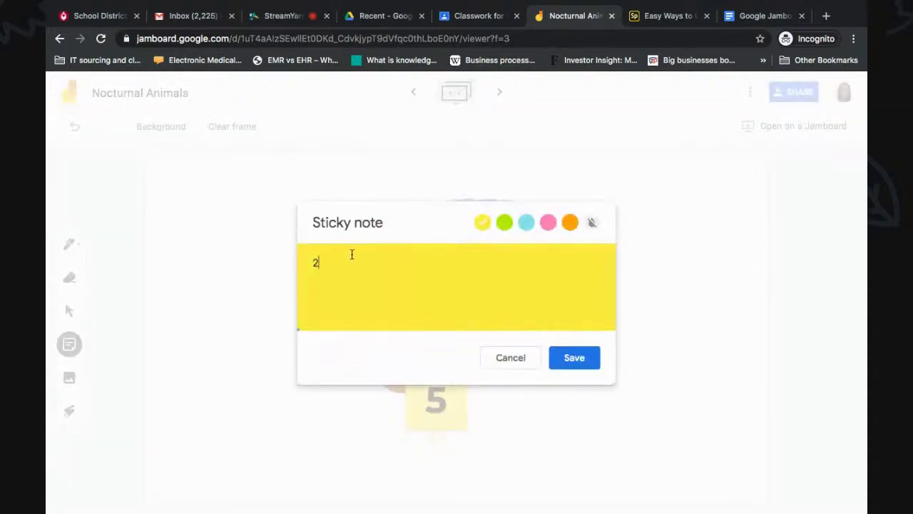
{"action": "type", "text": "gsgs"}
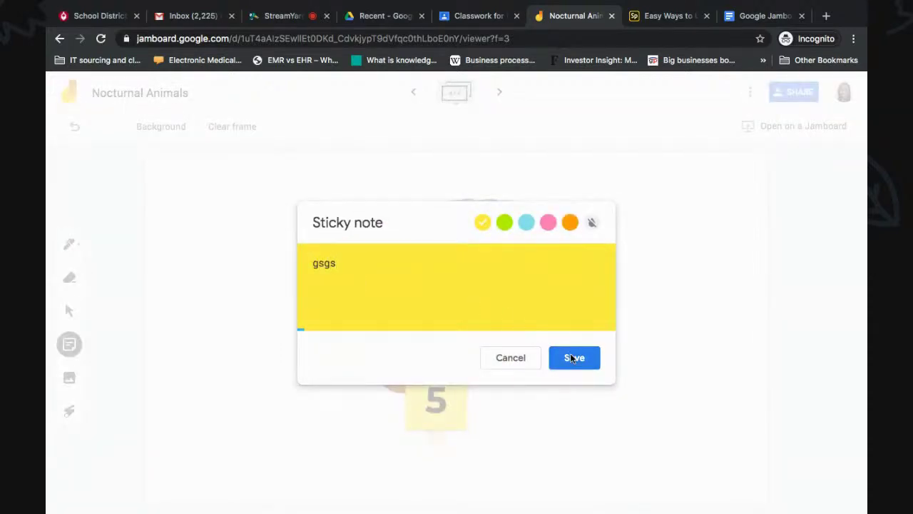
{"action": "left_click", "coordinate": [570, 358]}
- Replace the text of note 4 on the brain's green region with "dgdgd"
{"action": "left_click", "coordinate": [461, 325]}
{"action": "double_click", "coordinate": [460, 324]}
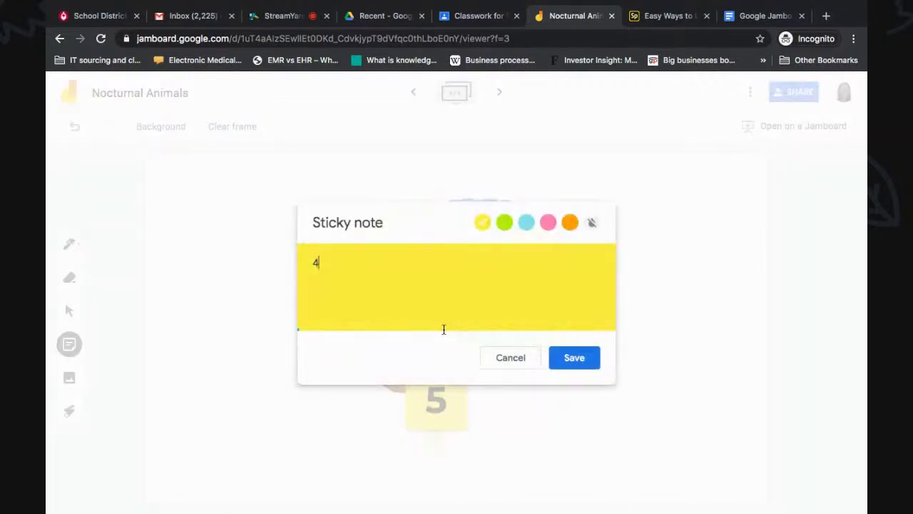
{"action": "key", "text": "BackSpace"}
{"action": "type", "text": "dgdgd"}
{"action": "left_click", "coordinate": [558, 354]}
- Replace the text of note 5 over the brain stem with "Hypothalmus"
{"action": "left_click", "coordinate": [435, 401]}
{"action": "double_click", "coordinate": [435, 401]}
{"action": "key", "text": "BackSpace"}
{"action": "type", "text": "H"}
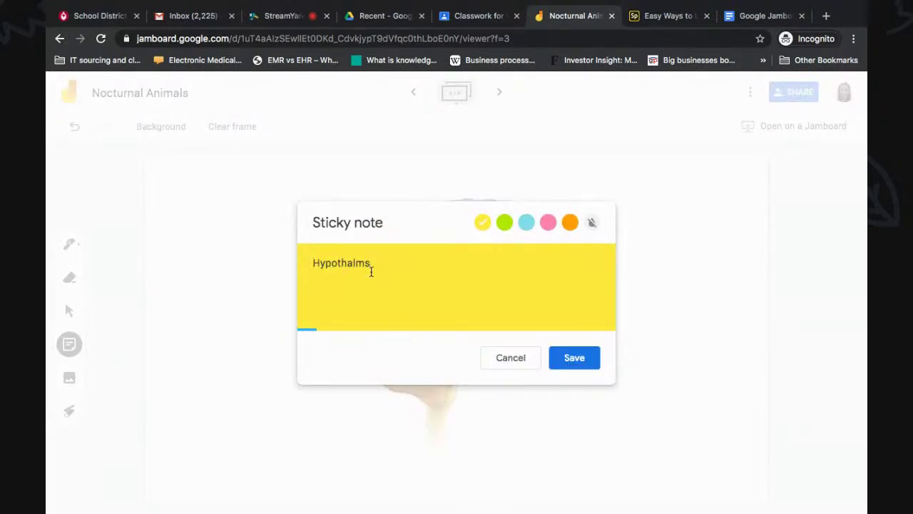
{"action": "type", "text": "ypothalmus"}
{"action": "left_click", "coordinate": [571, 357]}
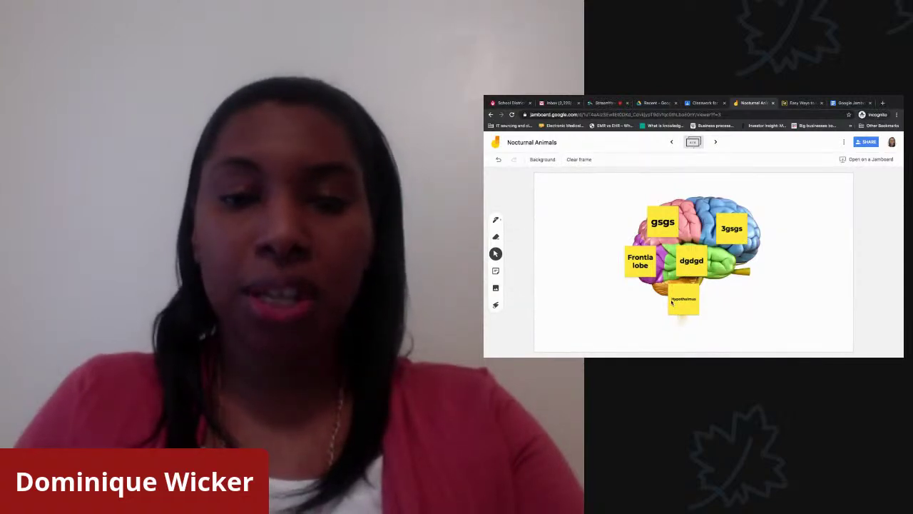
- Switch to the Adobe Spark activities page and examine the Frayer Graphic Organizer Vocab Activity section
{"action": "left_click", "coordinate": [817, 107]}
{"action": "scroll", "coordinate": [867, 240], "scroll_direction": "up", "scroll_amount": 1}
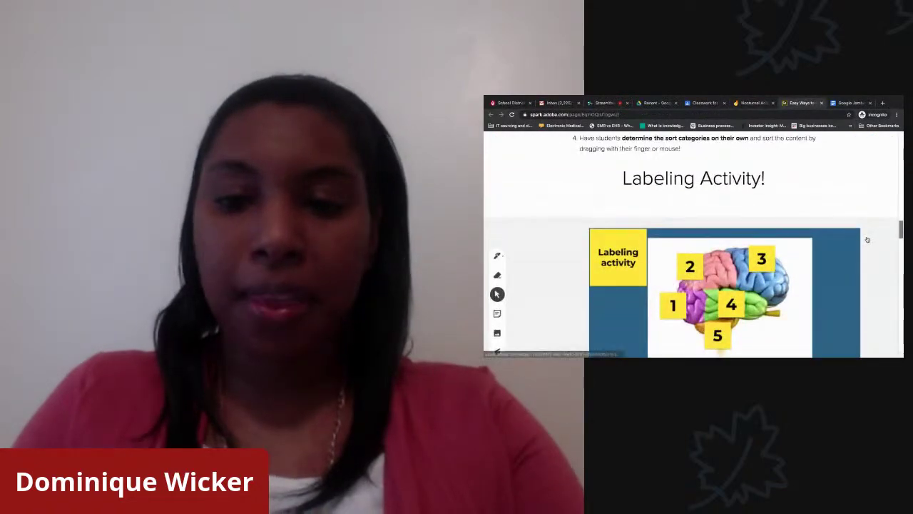
{"action": "scroll", "coordinate": [867, 240], "scroll_direction": "down", "scroll_amount": 5}
{"action": "scroll", "coordinate": [870, 238], "scroll_direction": "down", "scroll_amount": 1}
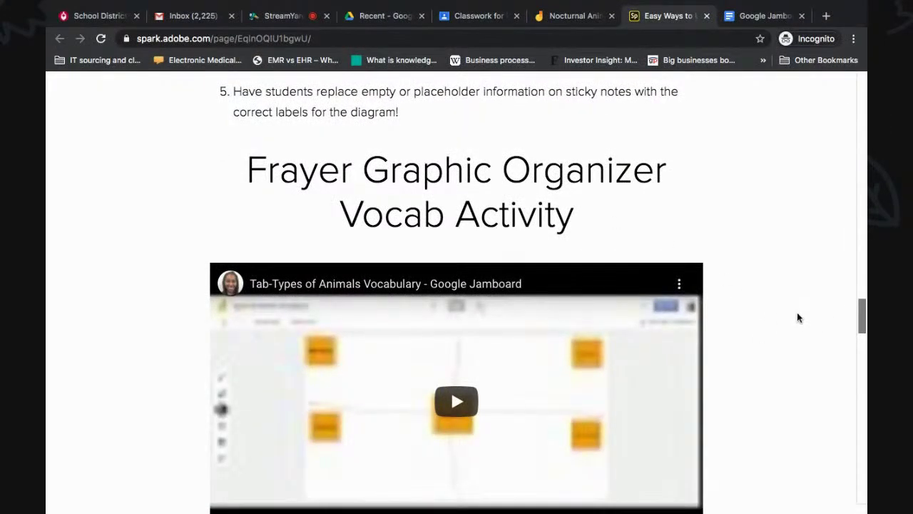
{"action": "scroll", "coordinate": [802, 315], "scroll_direction": "down", "scroll_amount": 2}
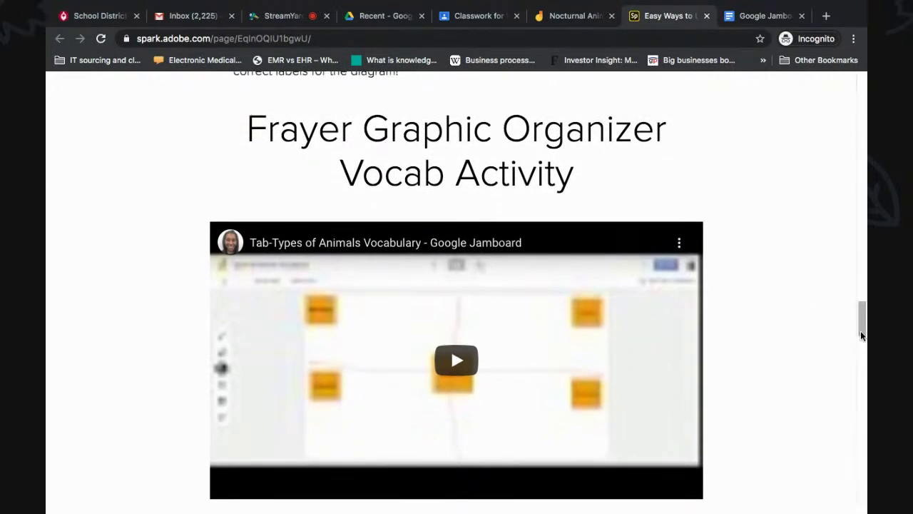
{"action": "scroll", "coordinate": [775, 321], "scroll_direction": "down", "scroll_amount": 1}
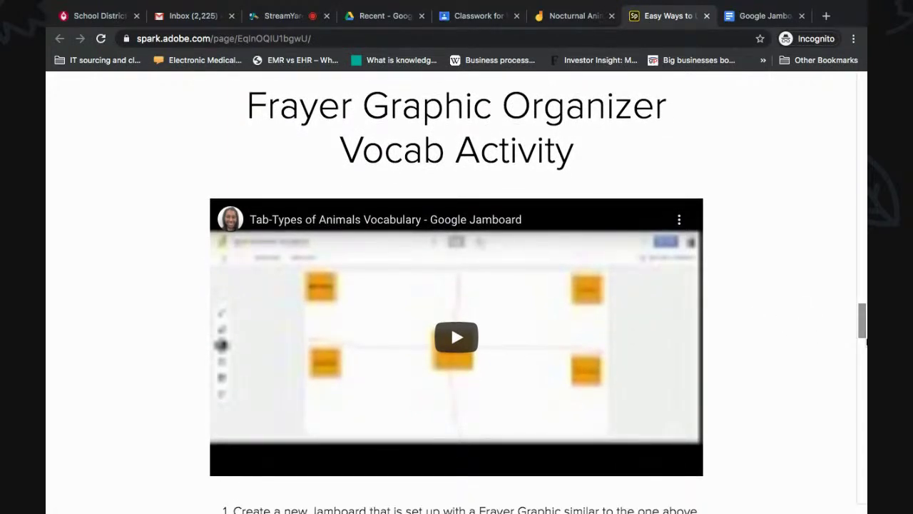
{"action": "scroll", "coordinate": [769, 321], "scroll_direction": "down", "scroll_amount": 1}
{"action": "scroll", "coordinate": [770, 320], "scroll_direction": "up", "scroll_amount": 1}
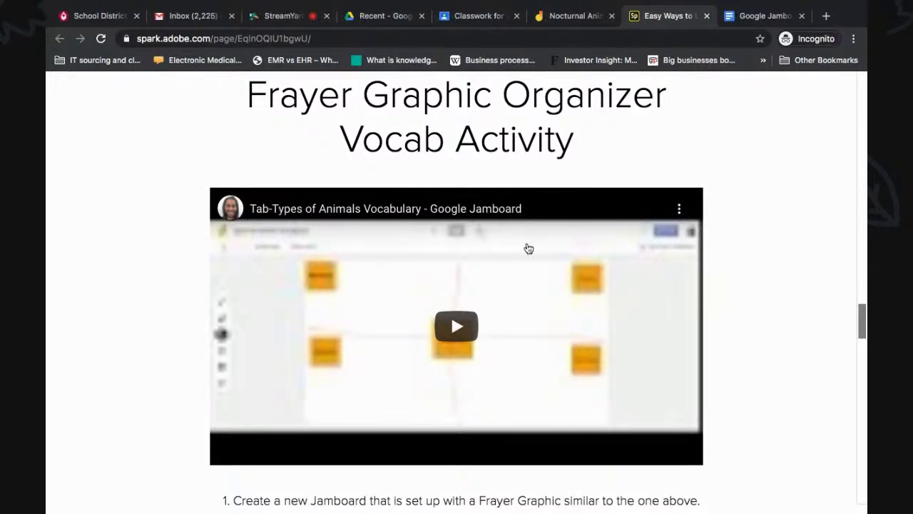
- Add a new frame to the Nocturnal Animals jam and divide it into four quadrants with a vertical and a horizontal pen line
{"action": "left_click", "coordinate": [563, 22]}
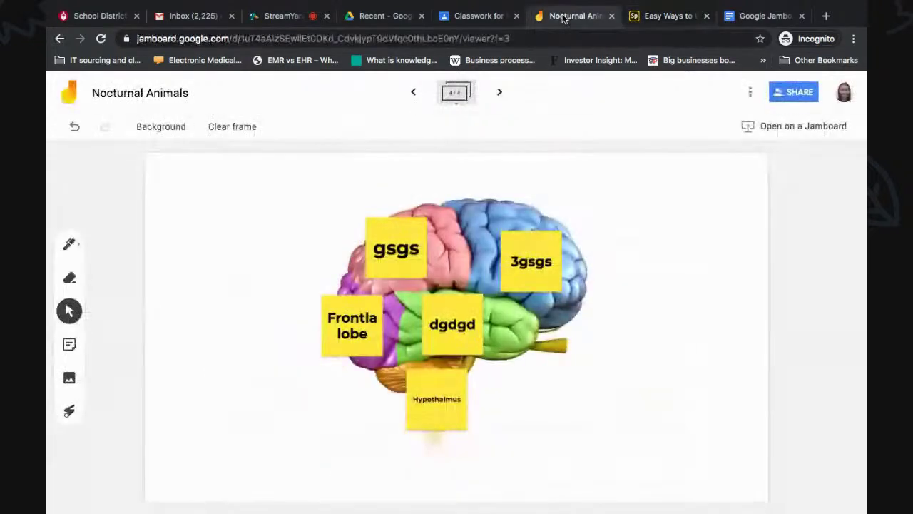
{"action": "left_click", "coordinate": [499, 92]}
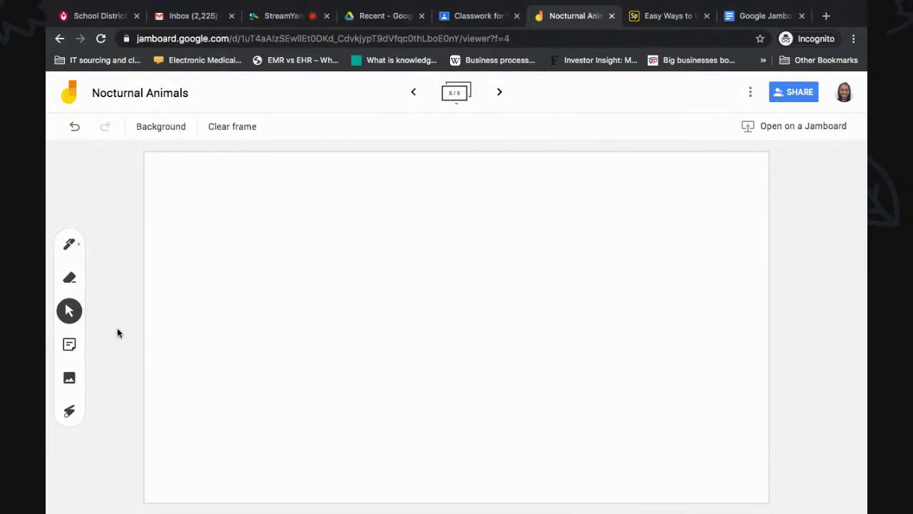
{"action": "left_click", "coordinate": [70, 244]}
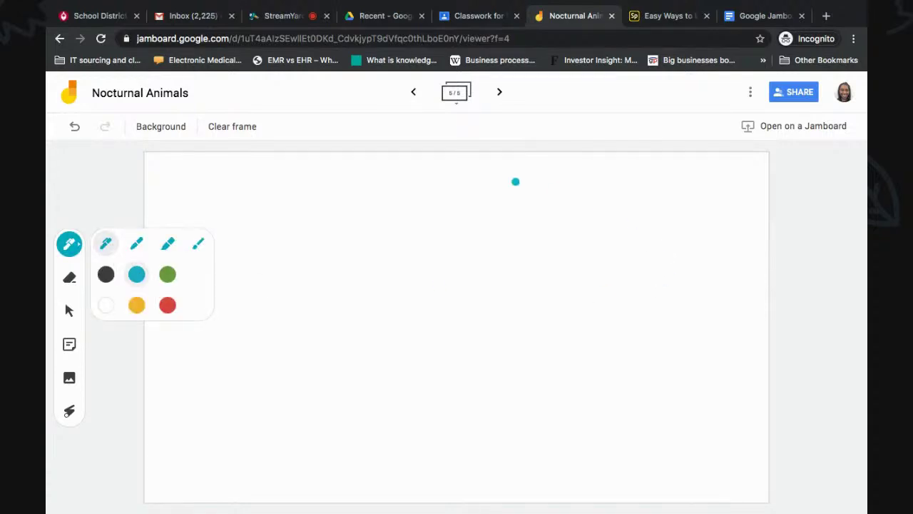
{"action": "left_click_drag", "start_coordinate": [452, 155], "coordinate": [448, 502]}
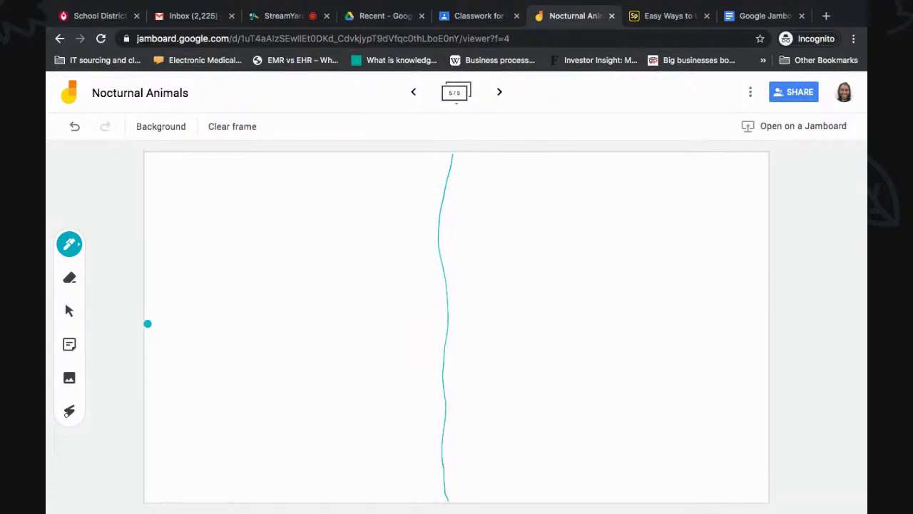
{"action": "mouse_move", "coordinate": [147, 326]}
{"action": "left_mouse_down"}
{"action": "mouse_move", "coordinate": [297, 347]}
{"action": "mouse_move", "coordinate": [761, 359]}
{"action": "left_mouse_up"}
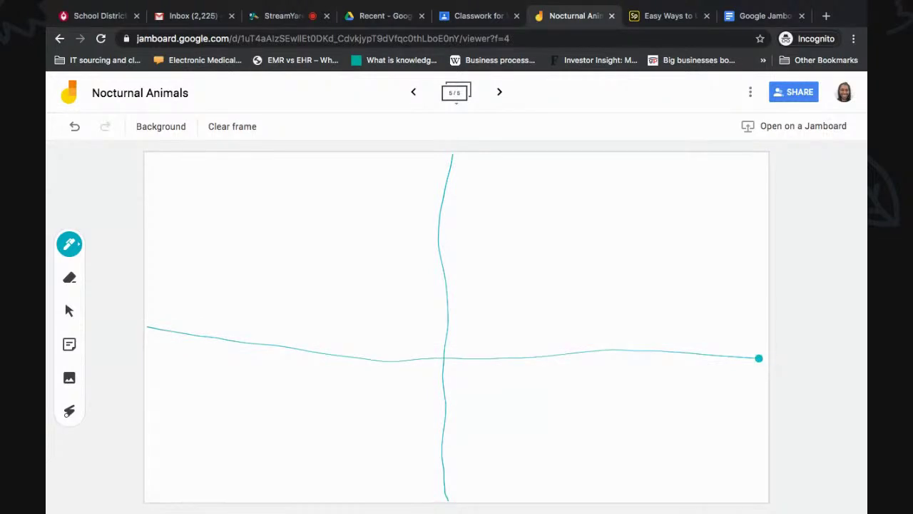
- Add an orange sticky note reading "Definition" to the upper-left quadrant
{"action": "left_click", "coordinate": [69, 346]}
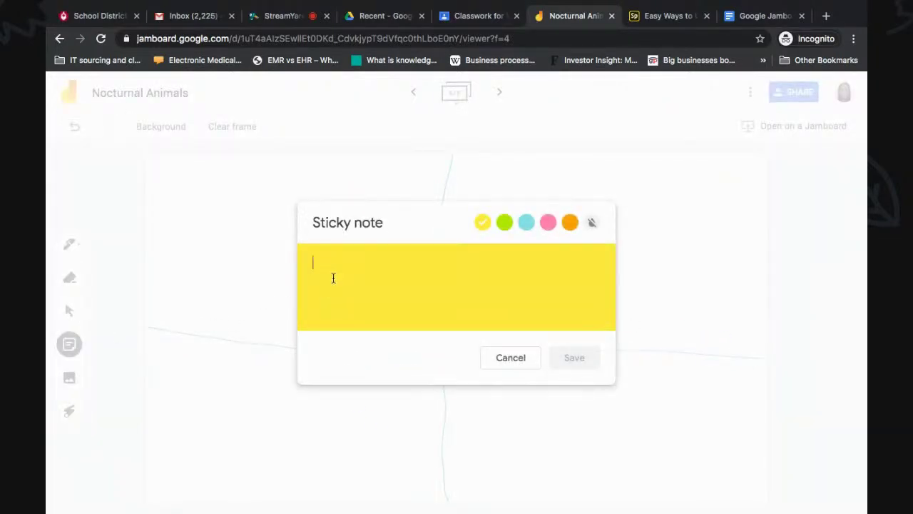
{"action": "type", "text": "Definition"}
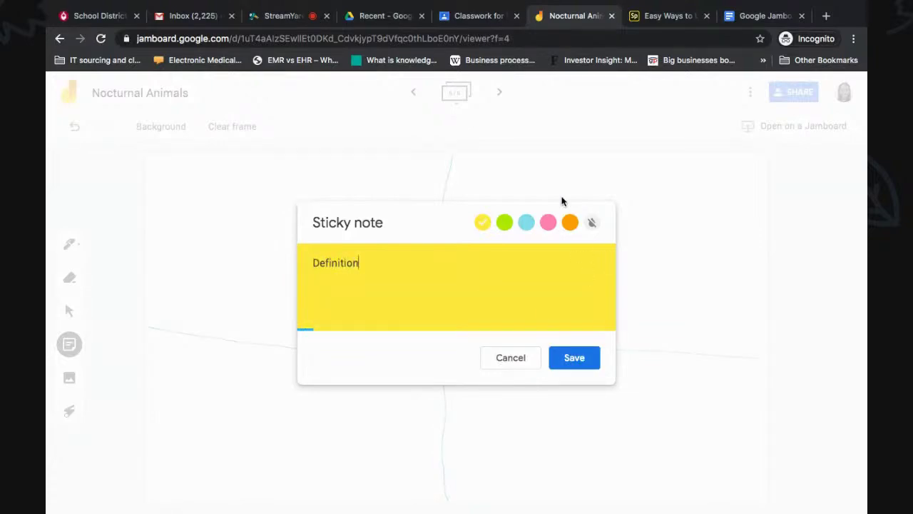
{"action": "left_click", "coordinate": [570, 223]}
{"action": "left_click", "coordinate": [558, 358]}
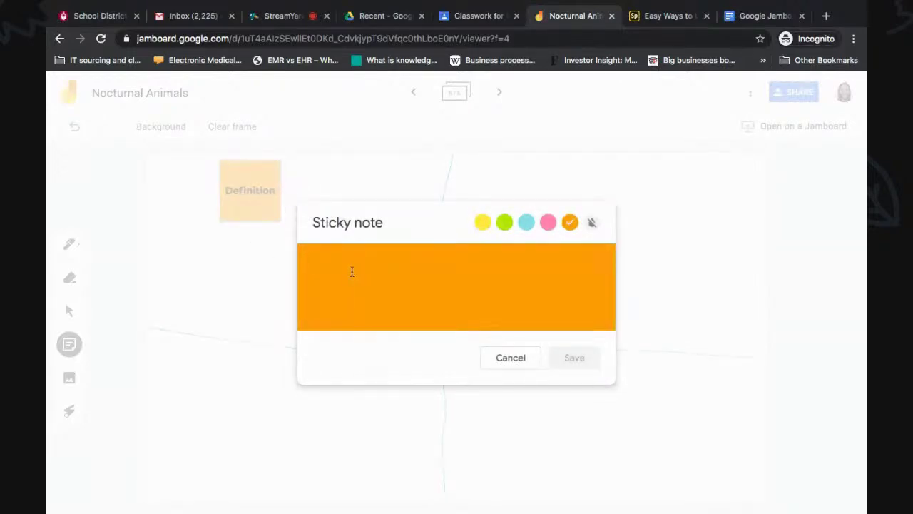
- Add two more orange sticky notes to the frame, reading "Illustration" and "Example"
{"action": "type", "text": "I"}
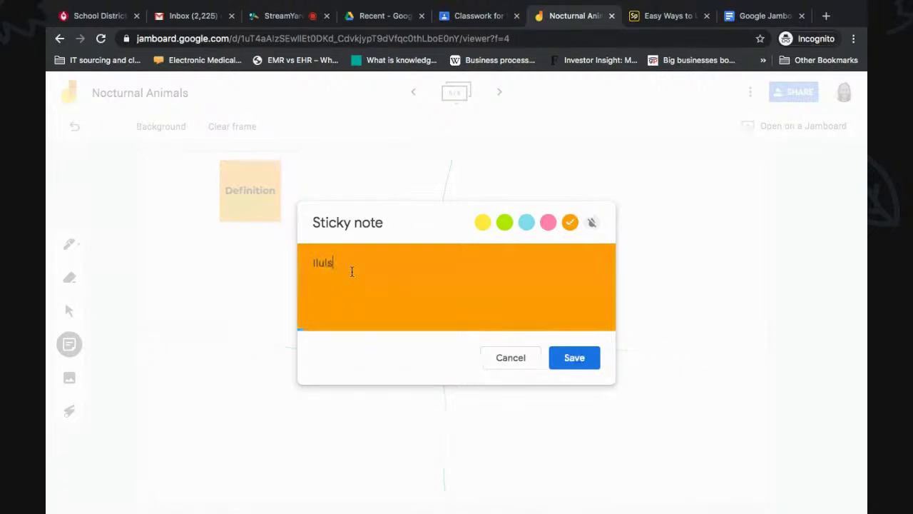
{"action": "key", "text": "BackSpace"}
{"action": "type", "text": "Illustration"}
{"action": "left_click", "coordinate": [578, 351]}
{"action": "left_click", "coordinate": [329, 284]}
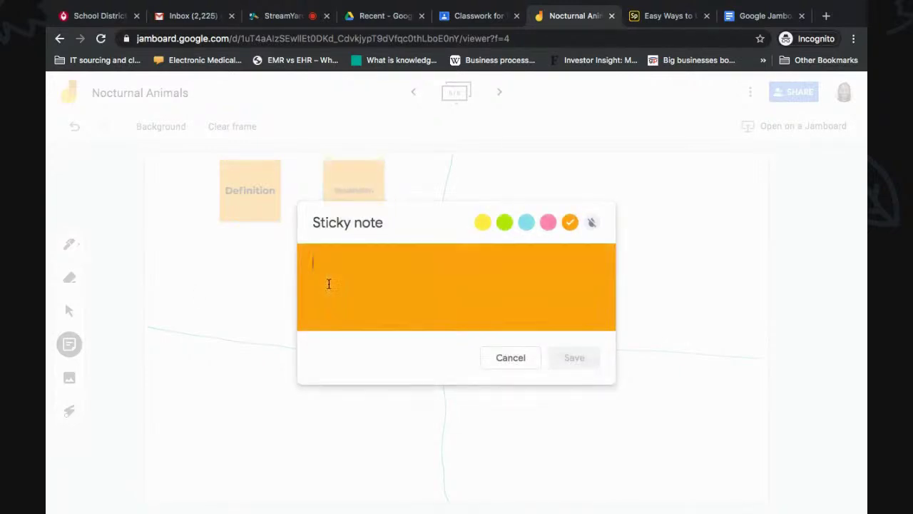
{"action": "type", "text": "Example"}
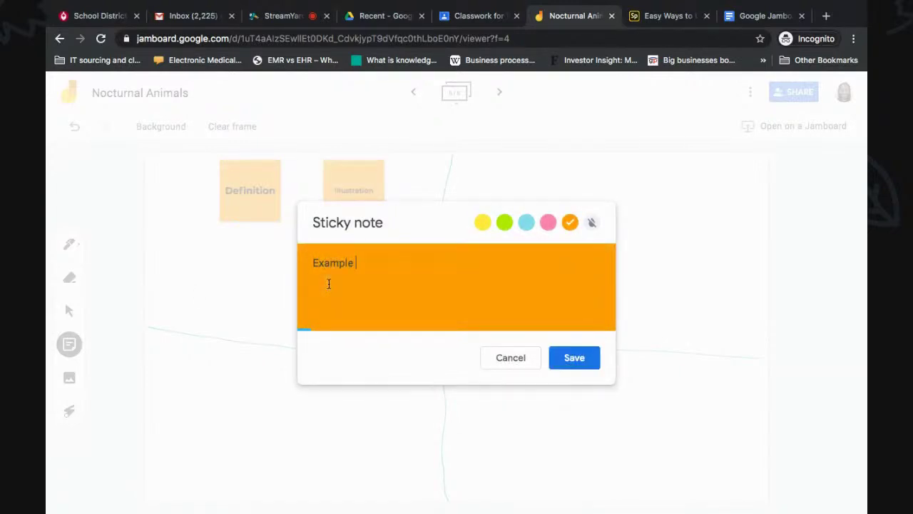
{"action": "left_click", "coordinate": [554, 356]}
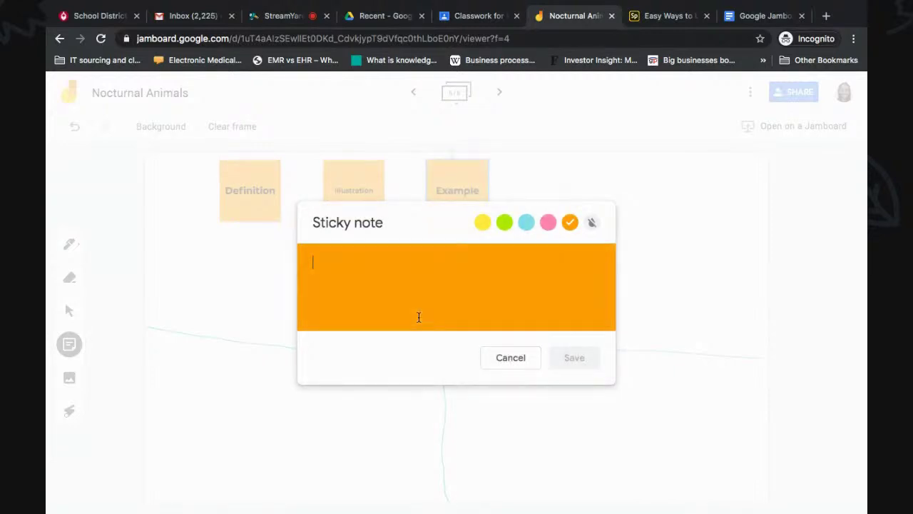
- Add a fourth orange sticky note reading "Non example" and leave the sticky note editor
{"action": "type", "text": "Non ext"}
{"action": "key", "text": "BackSpace"}
{"action": "key", "text": "BackSpace"}
{"action": "type", "text": "ample"}
{"action": "left_click", "coordinate": [581, 357]}
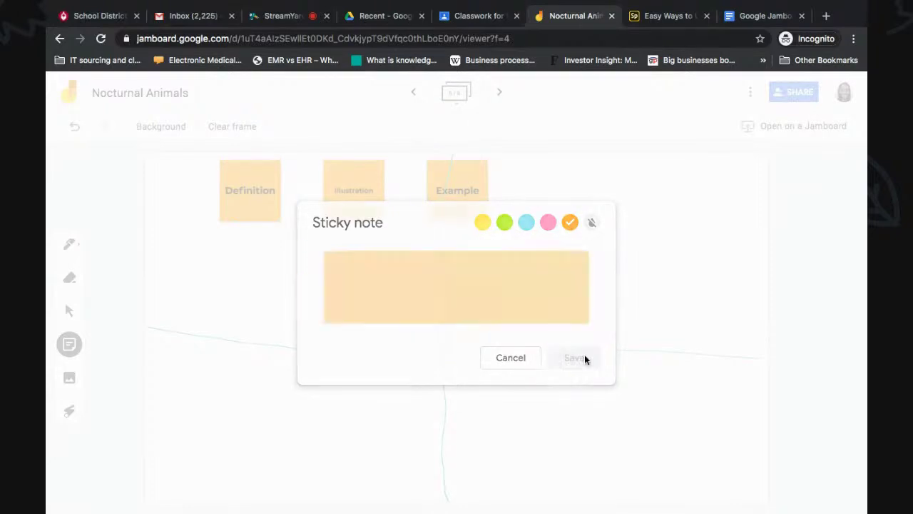
{"action": "left_click", "coordinate": [515, 360]}
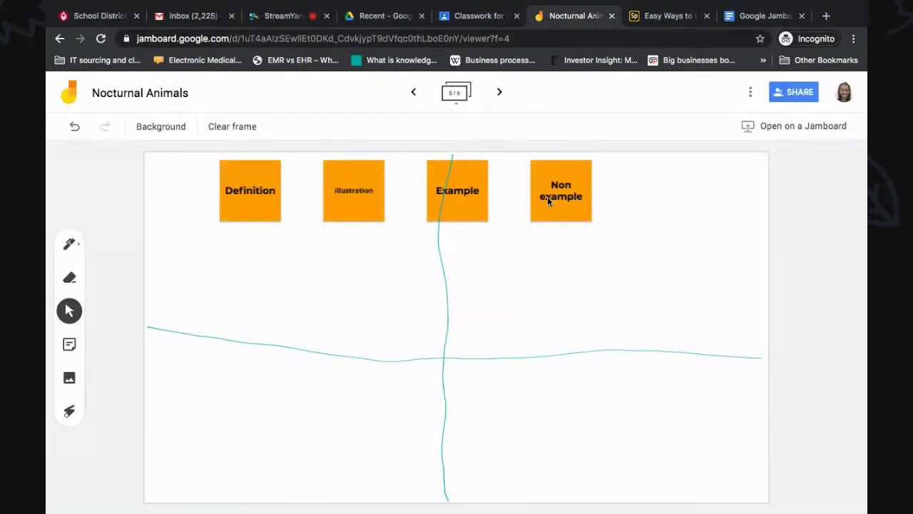
- Arrange the notes by quadrant: Definition upper left, Illustration upper right, Example lower left and Non example lower right
{"action": "left_click_drag", "start_coordinate": [223, 201], "coordinate": [157, 195]}
{"action": "left_click_drag", "start_coordinate": [366, 192], "coordinate": [743, 188]}
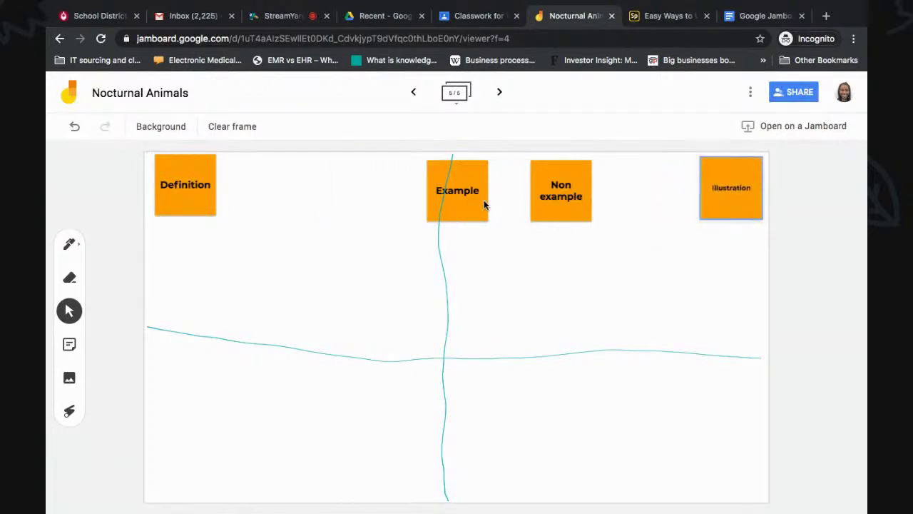
{"action": "left_click_drag", "start_coordinate": [474, 199], "coordinate": [199, 379]}
{"action": "left_click_drag", "start_coordinate": [571, 197], "coordinate": [732, 404]}
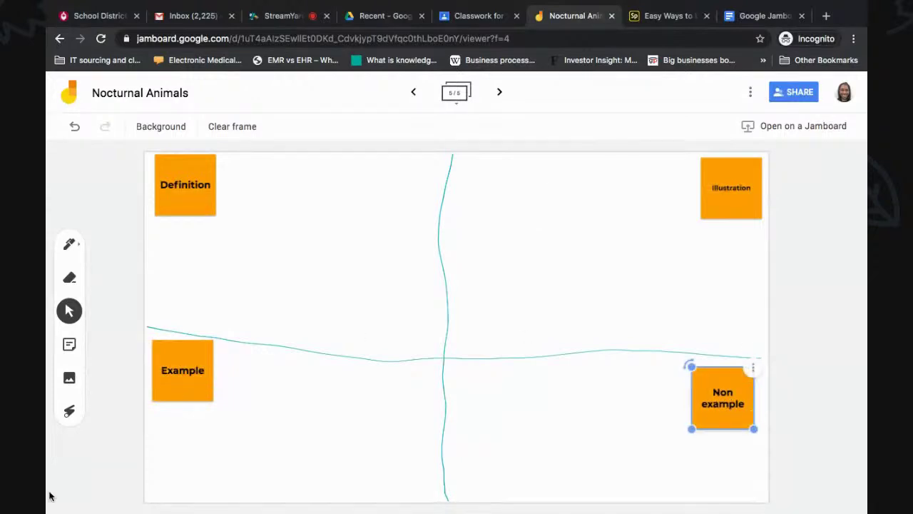
- Add an orange sticky note reading "Mammals" to the four-quadrant frame
{"action": "left_click", "coordinate": [69, 343]}
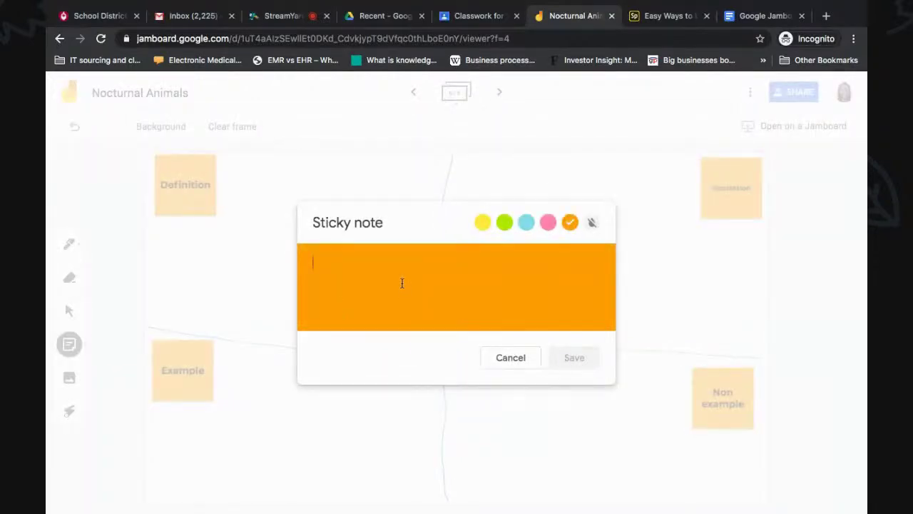
{"action": "type", "text": "mA"}
{"action": "key", "text": "BackSpace"}
{"action": "type", "text": "M"}
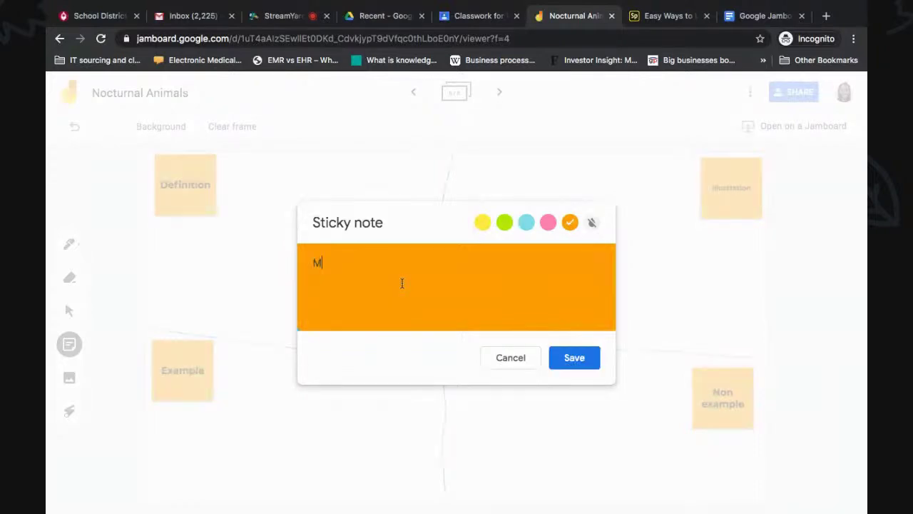
{"action": "type", "text": "allsmmals"}
{"action": "left_click", "coordinate": [573, 357]}
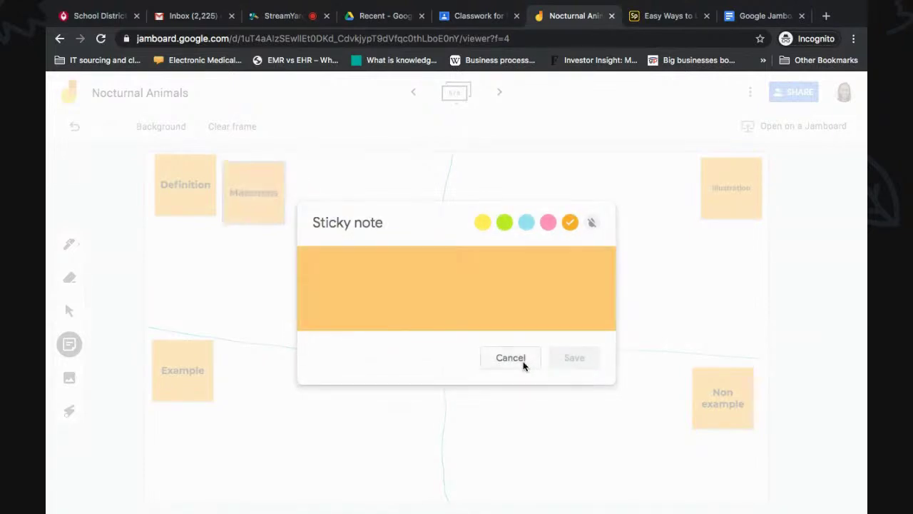
- Place the Mammals note at the center of the frame, over the crossing of the two pen lines
{"action": "left_click_drag", "start_coordinate": [260, 200], "coordinate": [455, 364]}
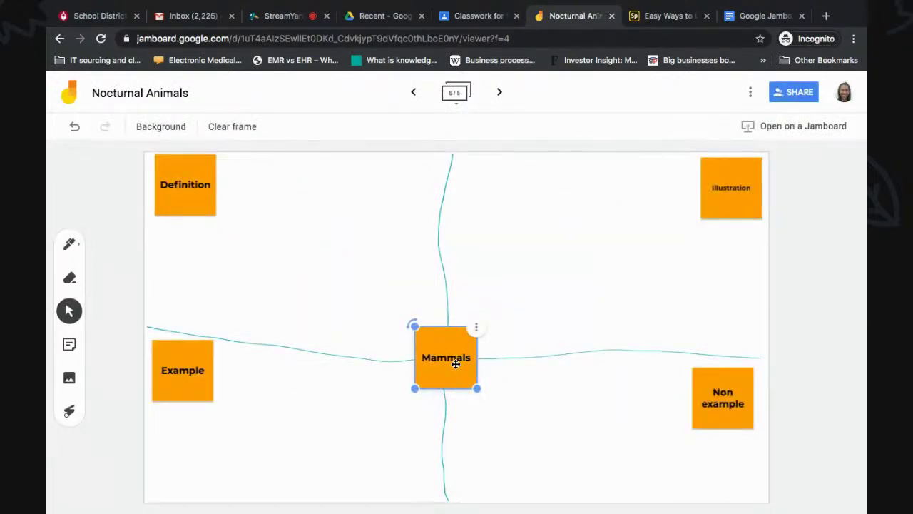
{"action": "left_click", "coordinate": [495, 230]}
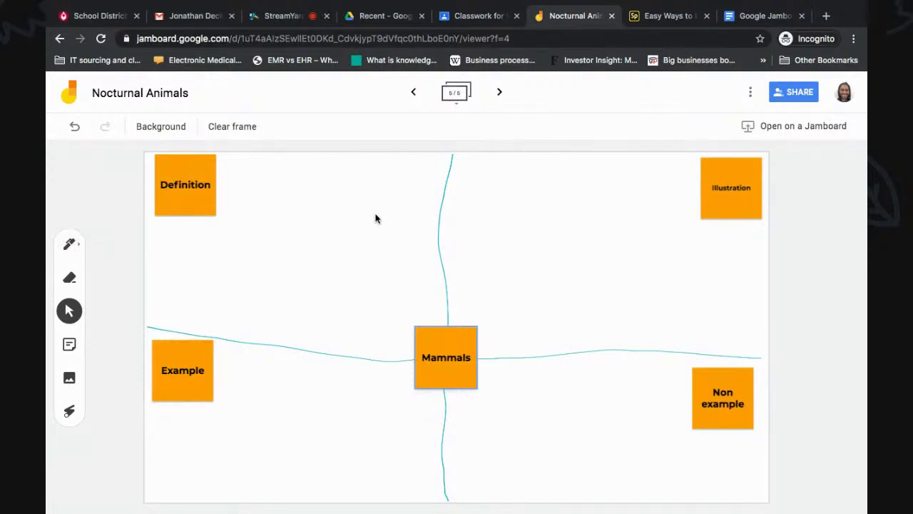
{"action": "left_click_drag", "start_coordinate": [444, 340], "coordinate": [443, 325]}
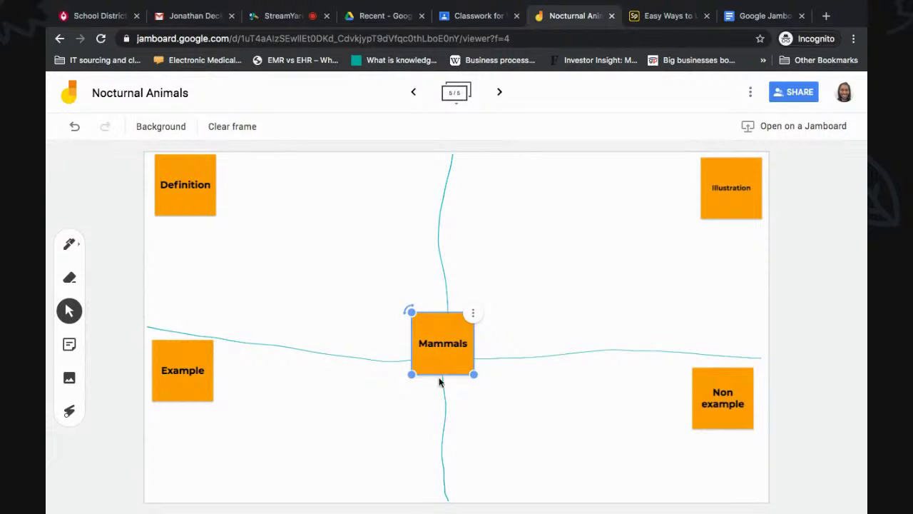
{"action": "left_click", "coordinate": [493, 397]}
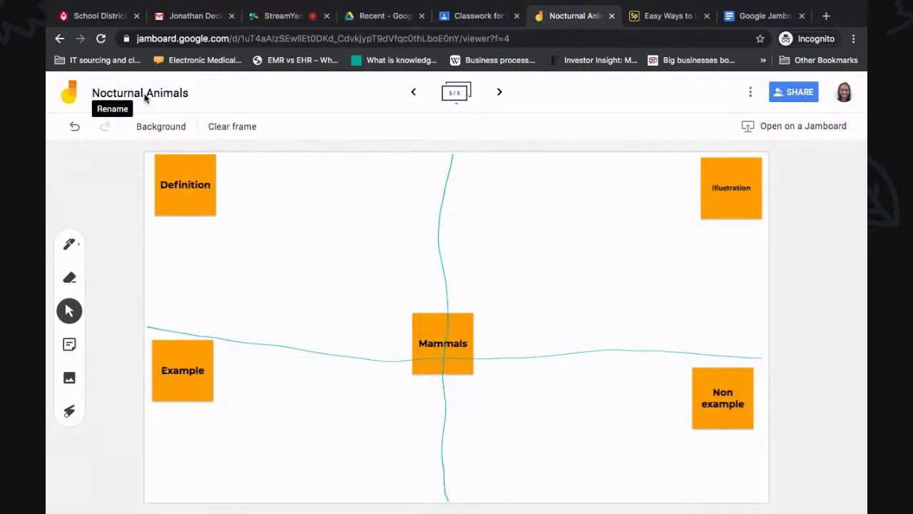
- Rename the jam "Types of Animals"
{"action": "left_click", "coordinate": [114, 94]}
{"action": "type", "text": "TYP"}
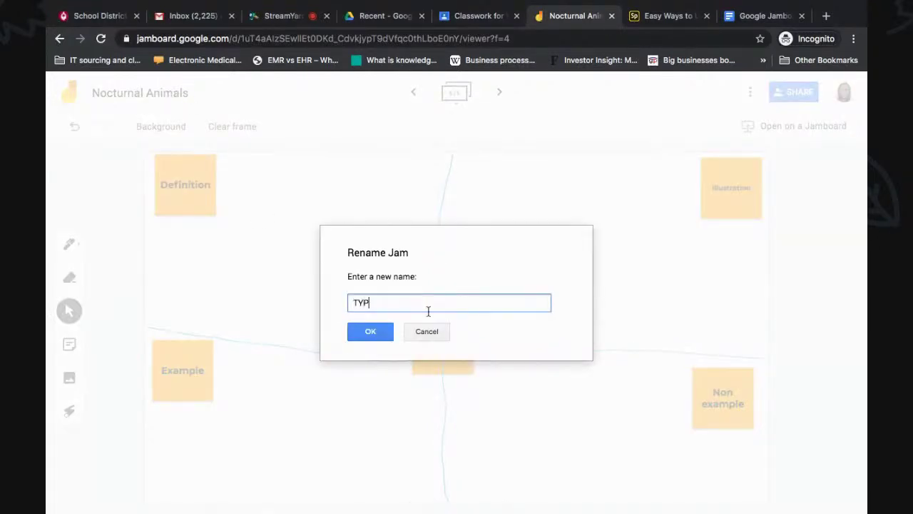
{"action": "type", "text": "es "}
{"action": "type", "text": "pes of "}
{"action": "type", "text": "Animals"}
{"action": "left_click", "coordinate": [371, 331]}
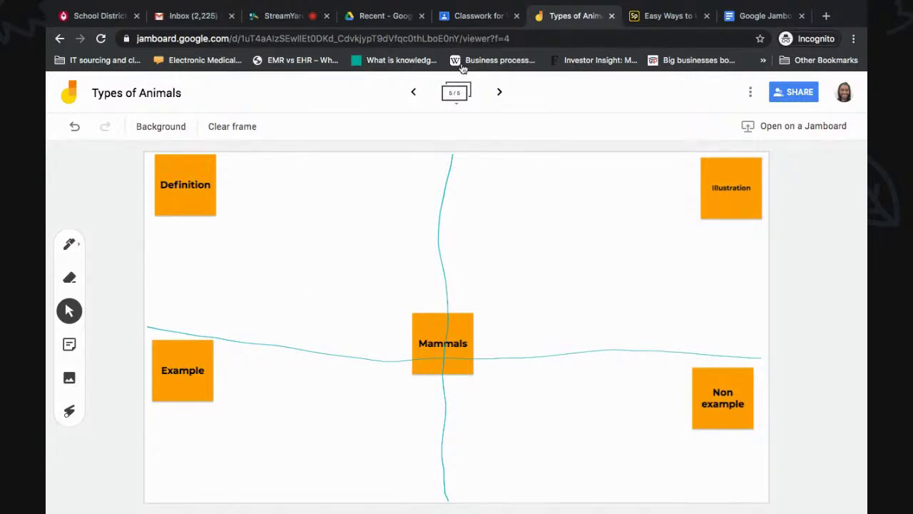
- Duplicate the Mammals organizer frame and open the copy, frame 6
{"action": "left_click", "coordinate": [455, 94]}
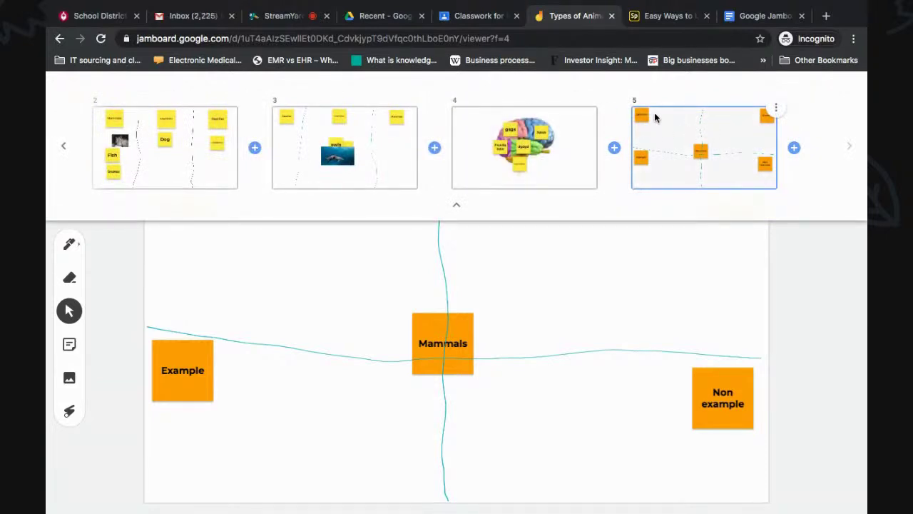
{"action": "left_click", "coordinate": [775, 109]}
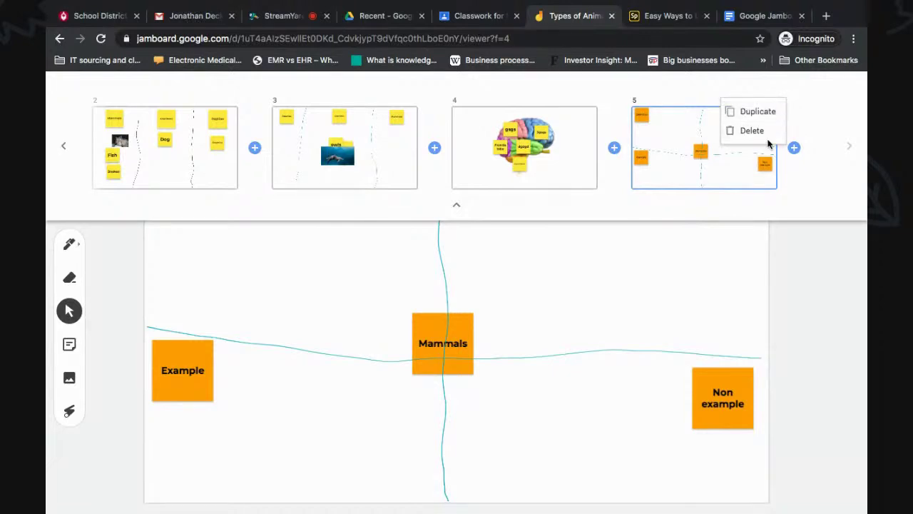
{"action": "left_click", "coordinate": [758, 113]}
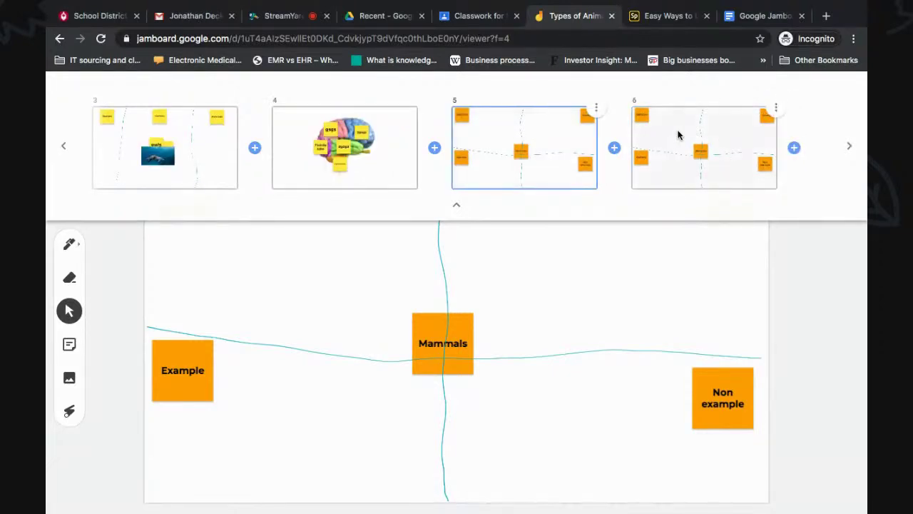
{"action": "left_click", "coordinate": [724, 131]}
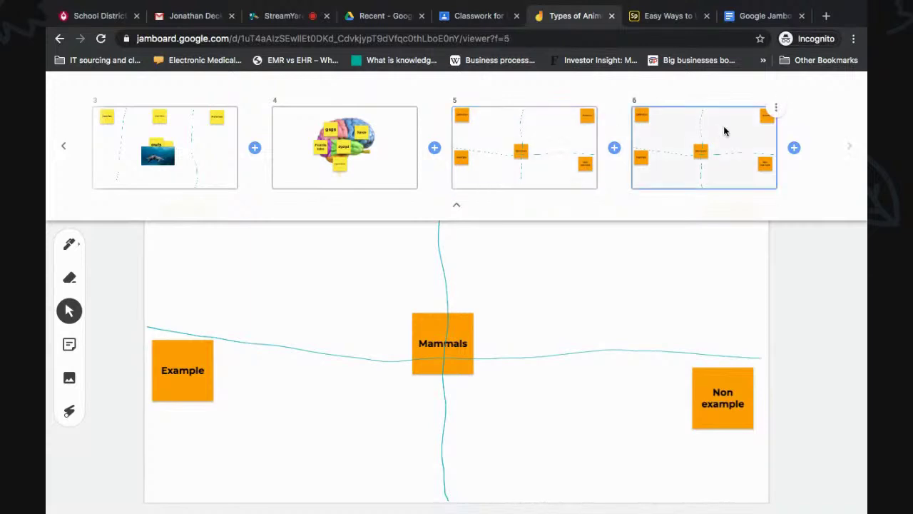
{"action": "left_click", "coordinate": [590, 279]}
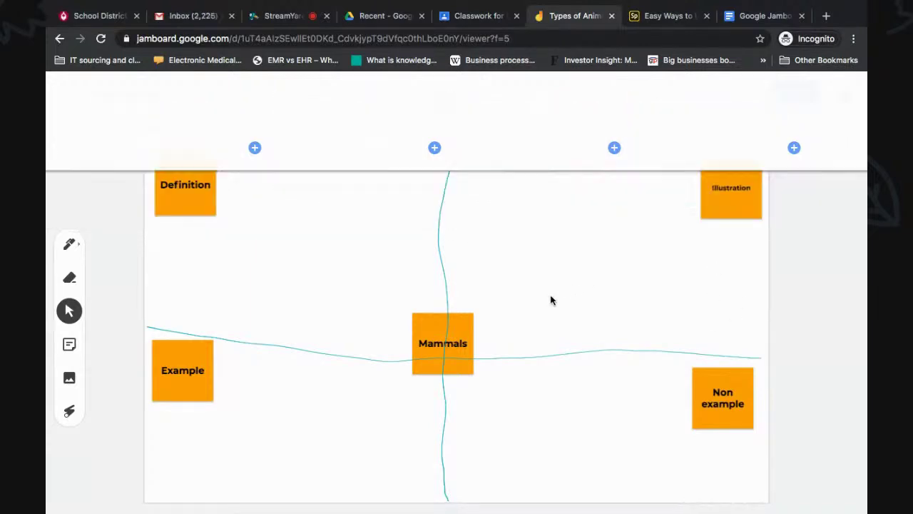
- Replace the text of the center sticky note on frame 6 with "Reptiles"
{"action": "double_click", "coordinate": [438, 346]}
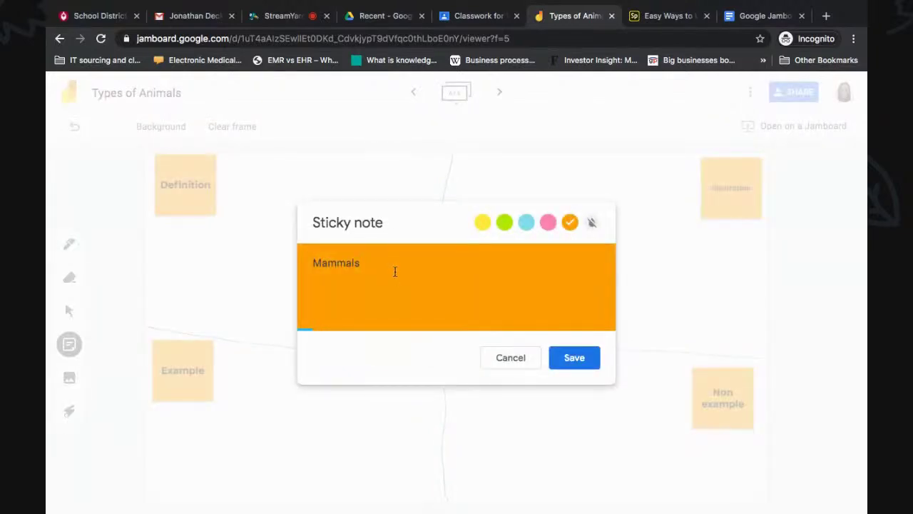
{"action": "type", "text": "Reptiles"}
{"action": "left_click", "coordinate": [567, 356]}
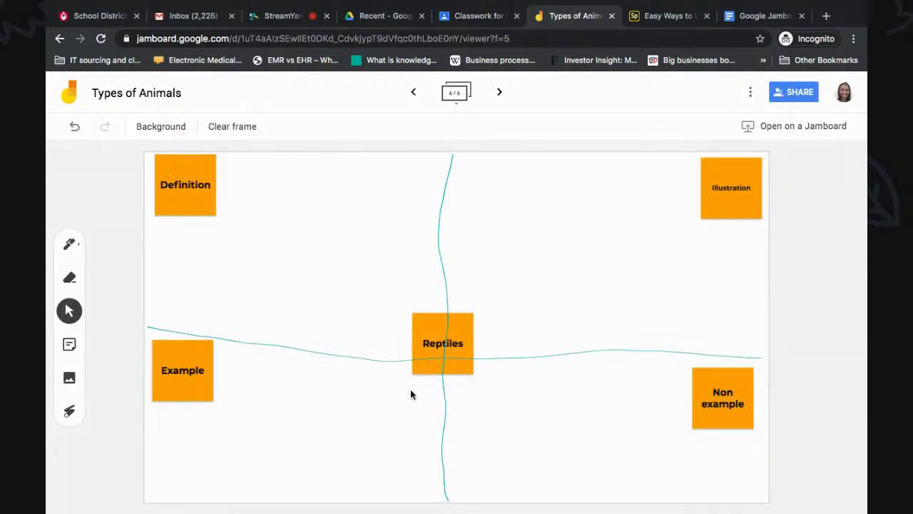
- Duplicate the Reptiles organizer frame and close the frame overview
{"action": "left_click", "coordinate": [460, 92]}
{"action": "left_click", "coordinate": [776, 110]}
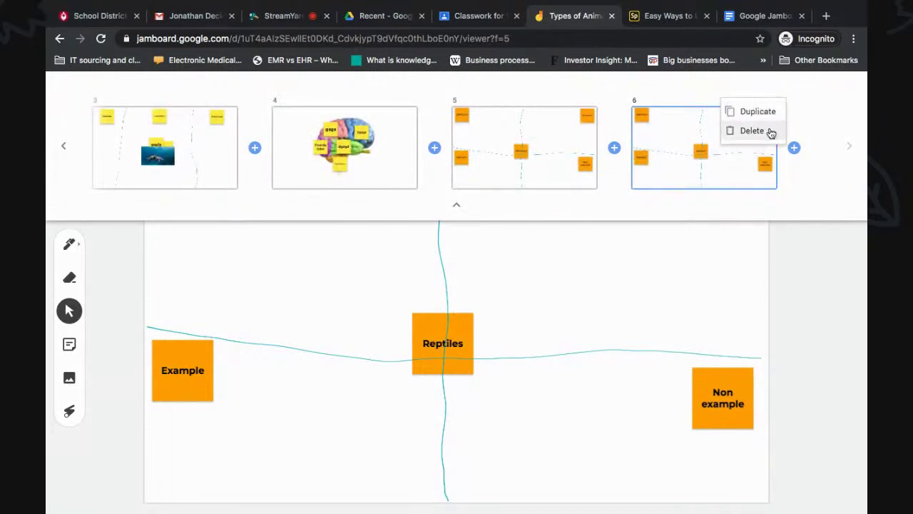
{"action": "left_click", "coordinate": [763, 115]}
{"action": "left_click", "coordinate": [699, 255]}
- Replace the text of the center Reptiles note on frame 6 with "Amphibians"
{"action": "left_click", "coordinate": [442, 342]}
{"action": "left_click", "coordinate": [443, 343]}
{"action": "key", "text": "BackSpace"}
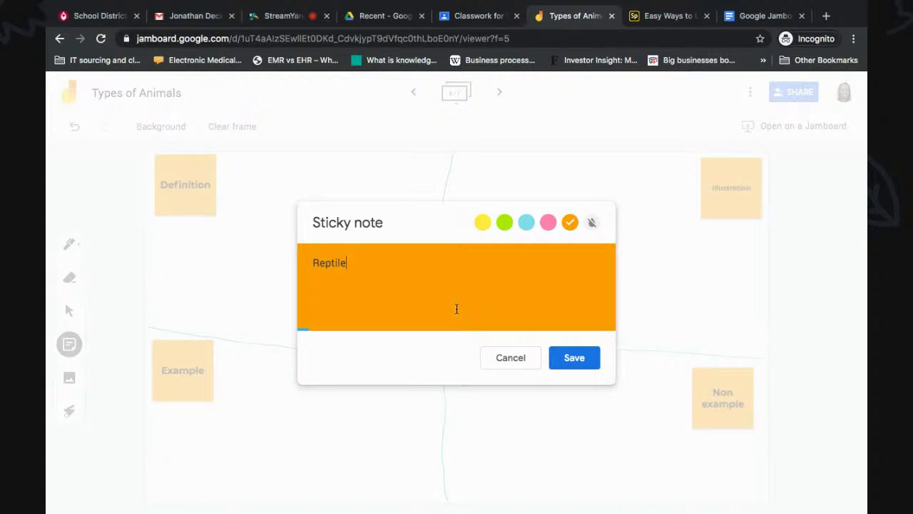
{"action": "key", "text": "BackSpace"}
{"action": "key", "text": "BackSpace"}
{"action": "key", "text": "BackSpace"}
{"action": "type", "text": "Amphibians"}
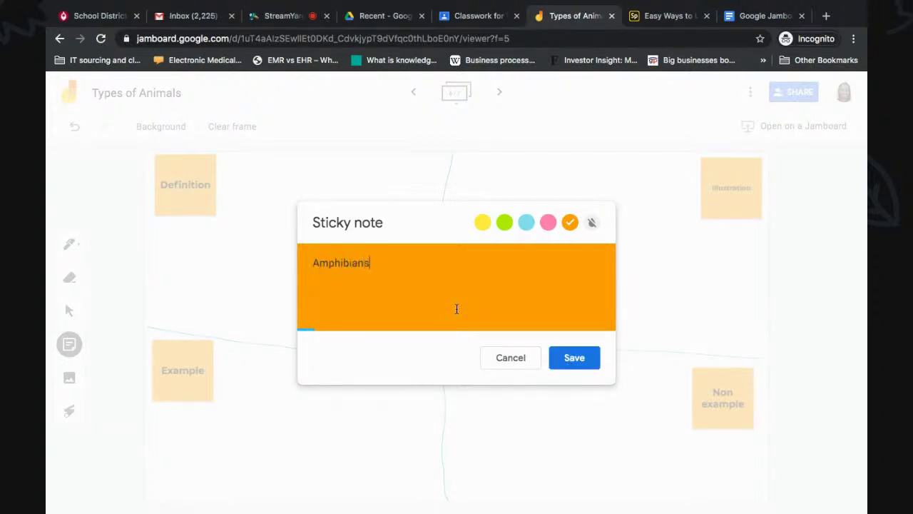
{"action": "left_click", "coordinate": [579, 359]}
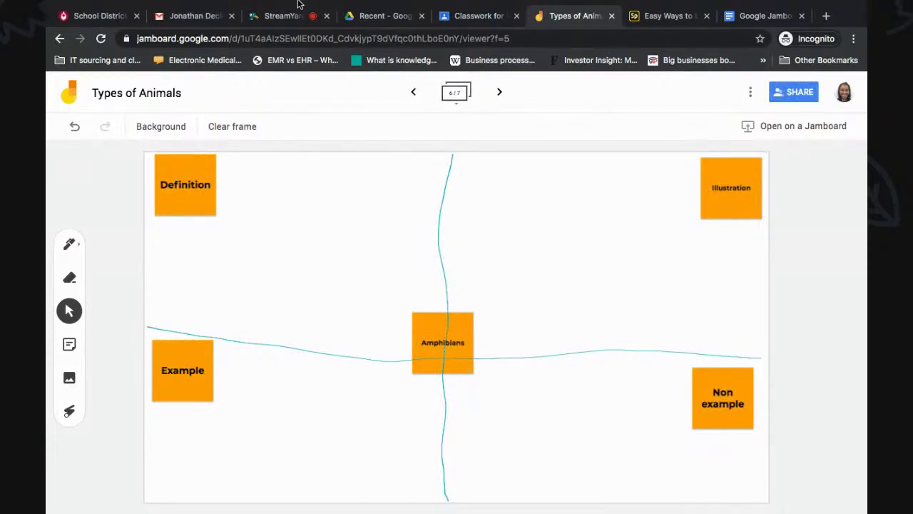
- Switch to the Adobe Spark activities page and examine the energy one-pager example under Digital One Pagers and Collages
{"action": "left_click", "coordinate": [663, 16]}
{"action": "scroll", "coordinate": [844, 281], "scroll_direction": "up", "scroll_amount": 3}
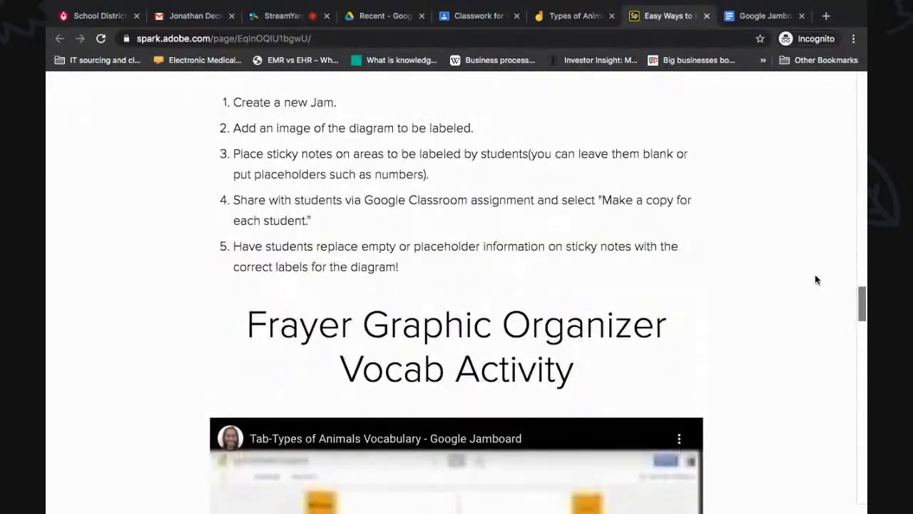
{"action": "scroll", "coordinate": [815, 274], "scroll_direction": "down", "scroll_amount": 9}
{"action": "scroll", "coordinate": [821, 275], "scroll_direction": "down", "scroll_amount": 6}
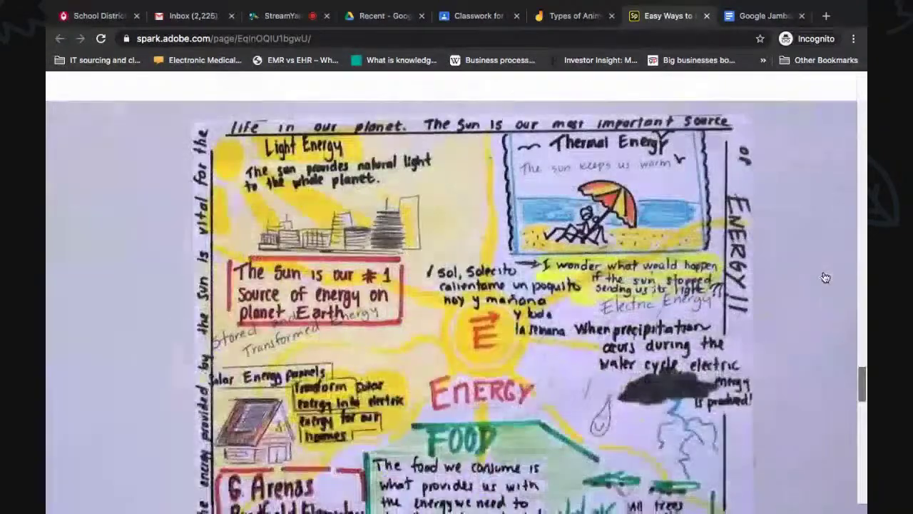
{"action": "scroll", "coordinate": [830, 277], "scroll_direction": "up", "scroll_amount": 2}
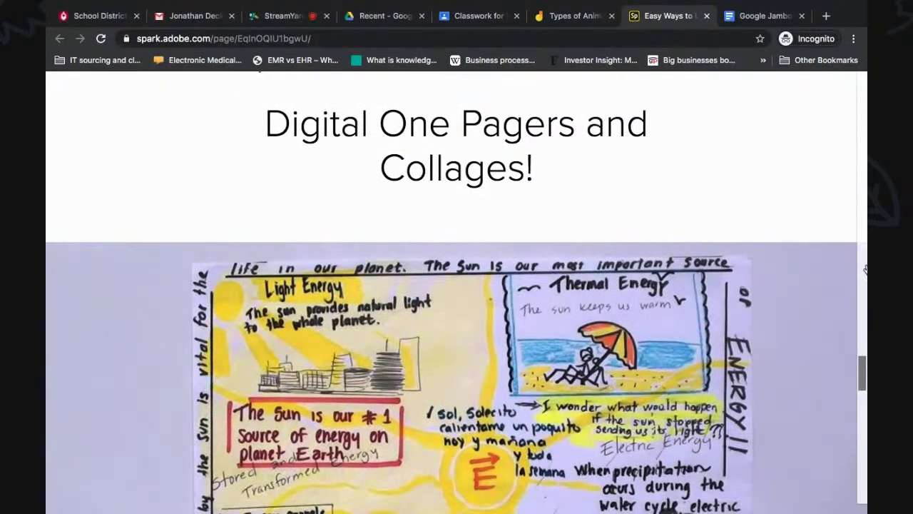
{"action": "scroll", "coordinate": [802, 314], "scroll_direction": "down", "scroll_amount": 1}
{"action": "scroll", "coordinate": [802, 314], "scroll_direction": "down", "scroll_amount": 3}
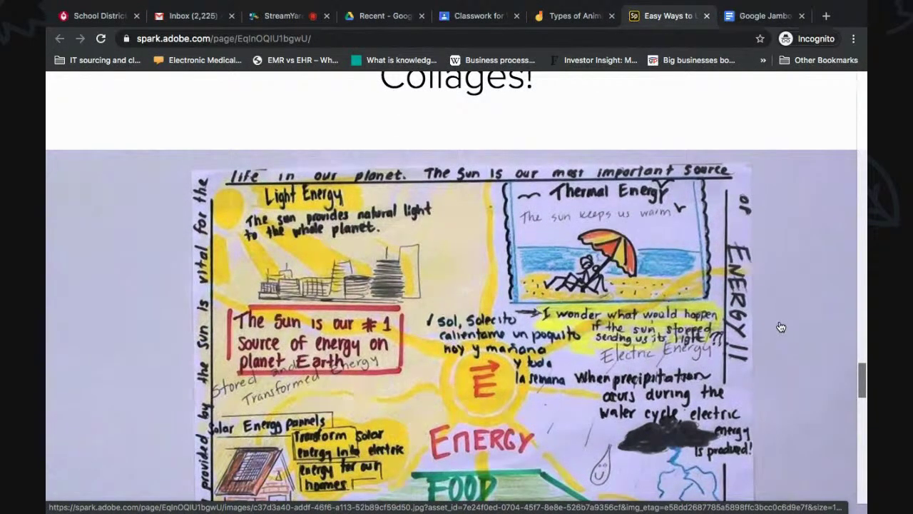
{"action": "scroll", "coordinate": [767, 327], "scroll_direction": "down", "scroll_amount": 1}
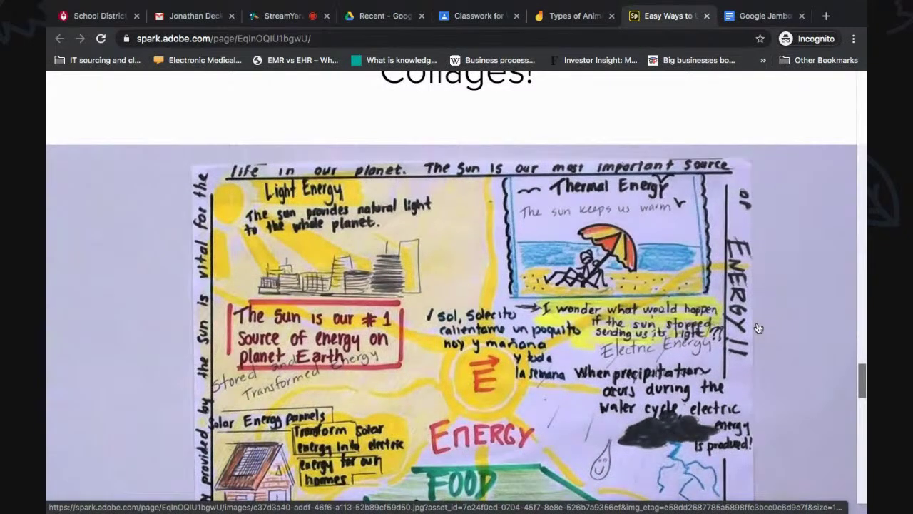
{"action": "scroll", "coordinate": [746, 334], "scroll_direction": "down", "scroll_amount": 1}
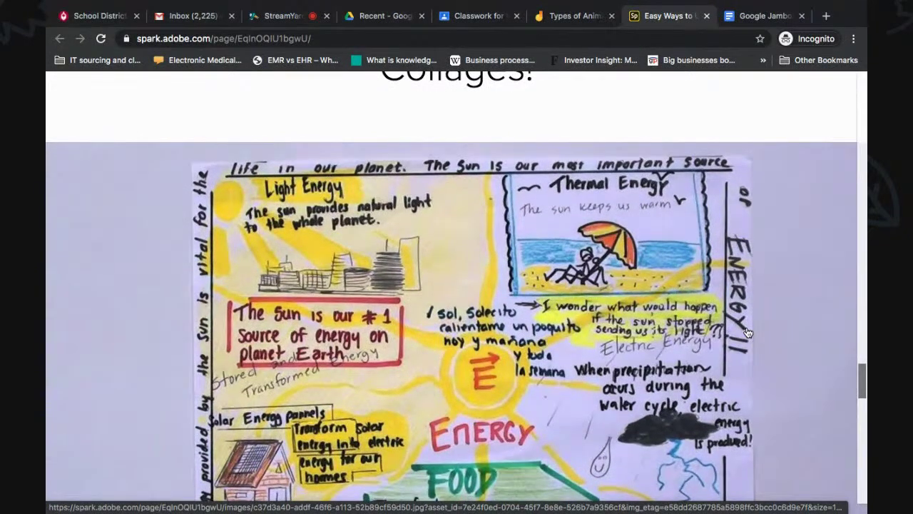
- Revisit the Types of Animals jam, and return to the Adobe Spark page to read the one-pager and collage instructions
{"action": "left_click", "coordinate": [576, 16]}
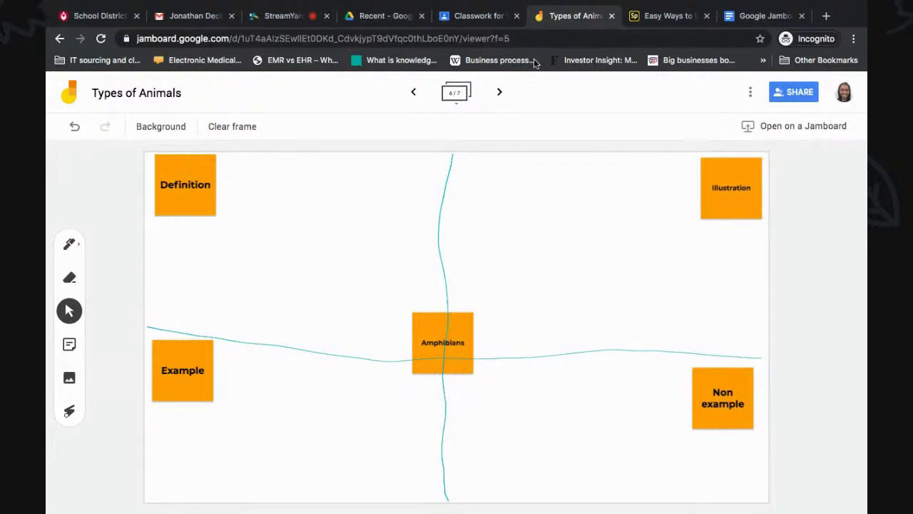
{"action": "left_click", "coordinate": [643, 15]}
{"action": "scroll", "coordinate": [566, 376], "scroll_direction": "down", "scroll_amount": 1}
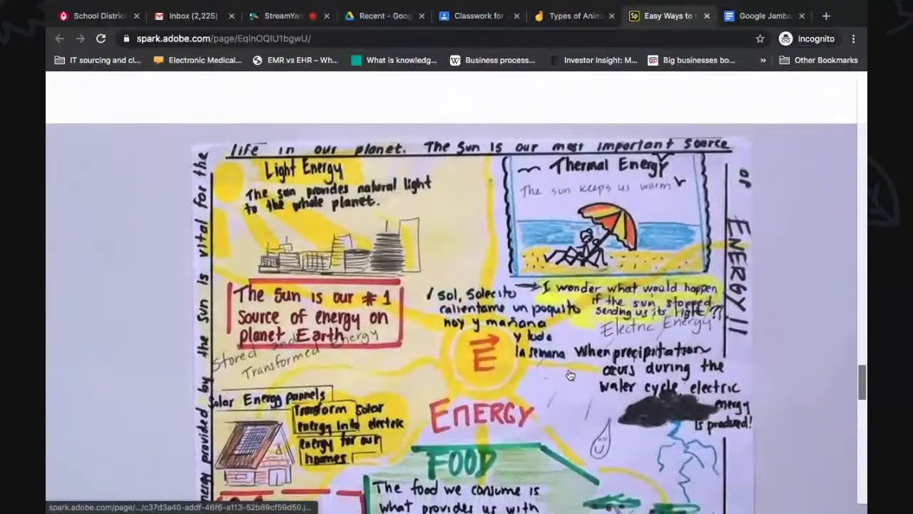
{"action": "scroll", "coordinate": [571, 377], "scroll_direction": "down", "scroll_amount": 2}
{"action": "scroll", "coordinate": [571, 376], "scroll_direction": "down", "scroll_amount": 10}
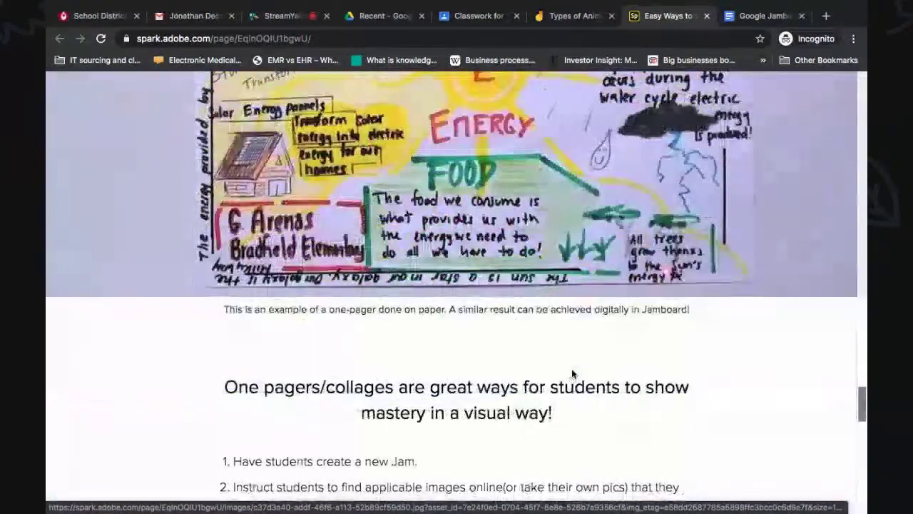